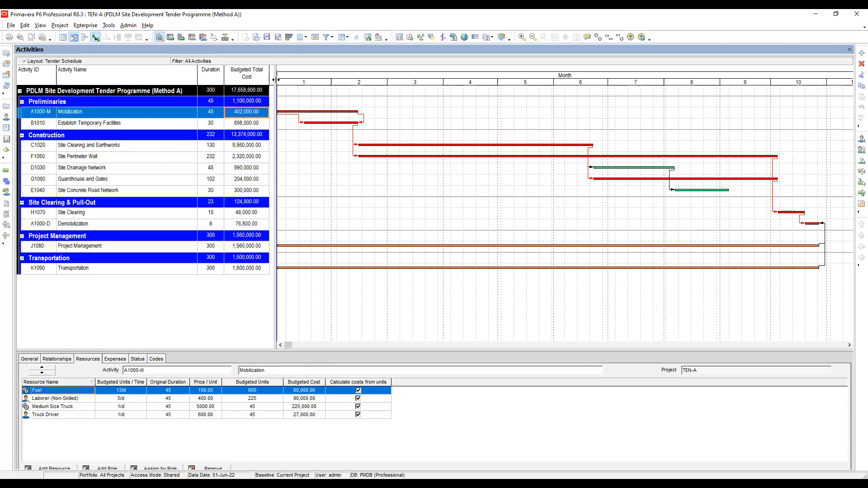
# Widen the activity table pane and open the column customization dialog
pyautogui.moveTo(274, 80); pyautogui.dragTo(445, 99)
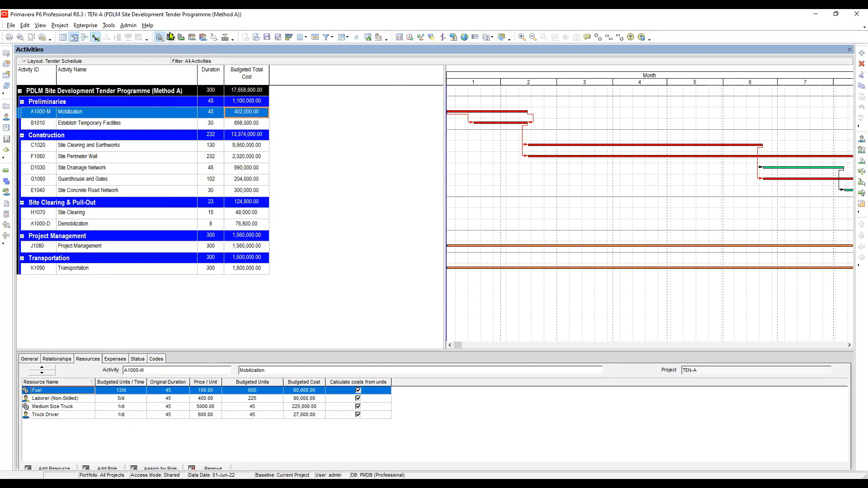
pyautogui.click(301, 38)
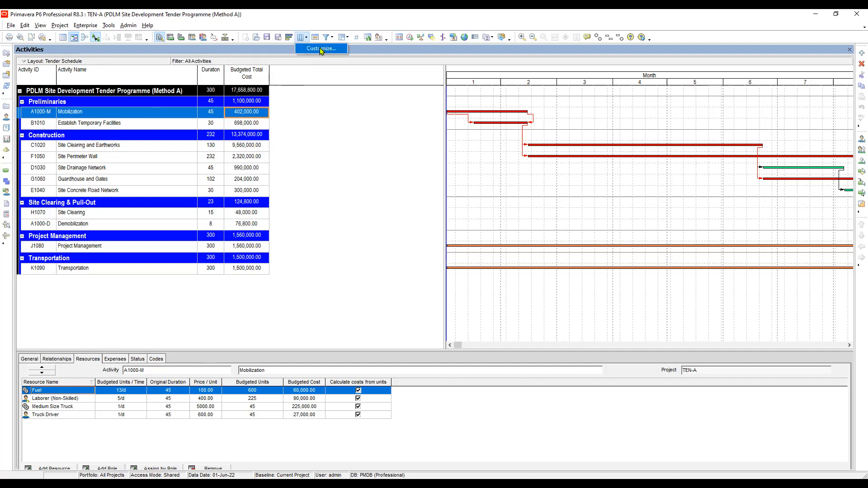
pyautogui.click(321, 49)
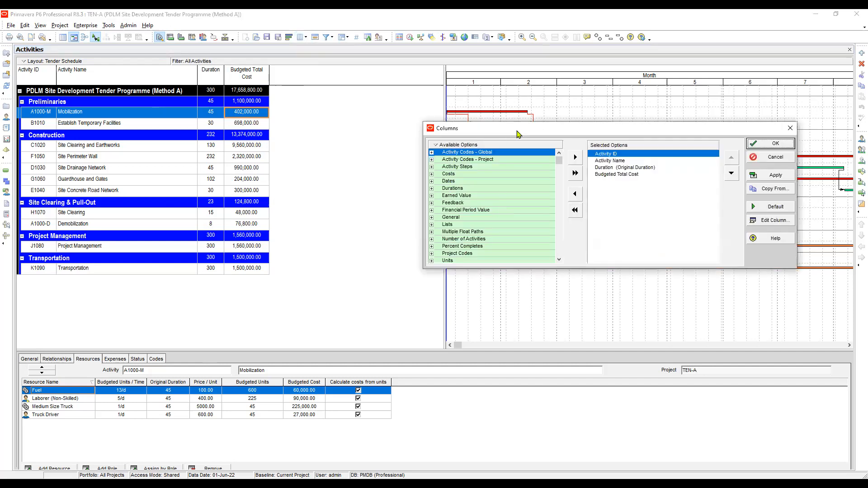
# Search the available column options for "bud" to locate the budgeted cost fields
pyautogui.click(439, 140)
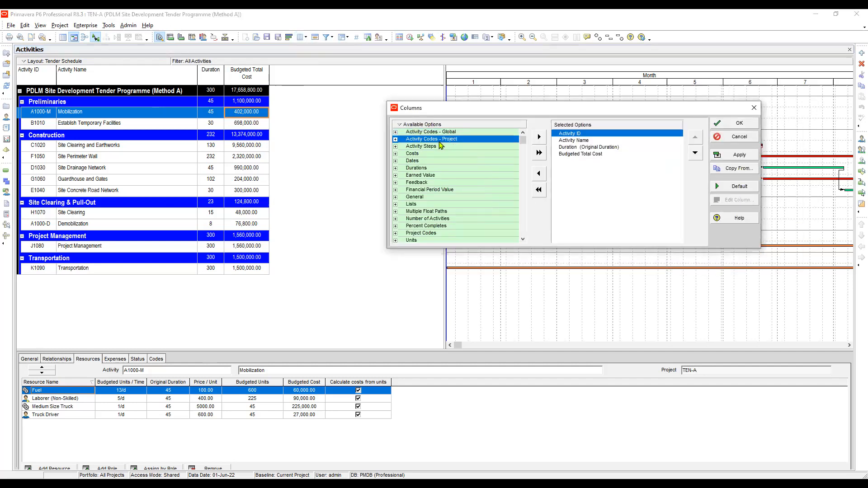
pyautogui.click(443, 163)
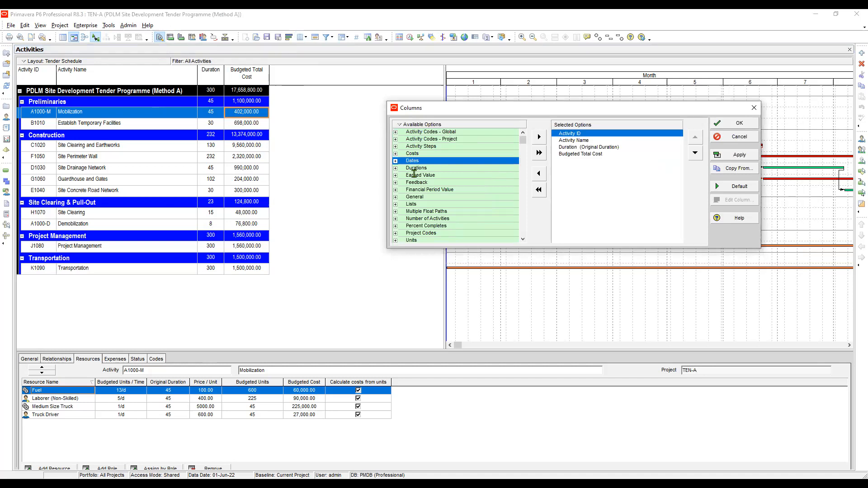
pyautogui.hotkey('ctrl', 'f')
pyautogui.write('b')
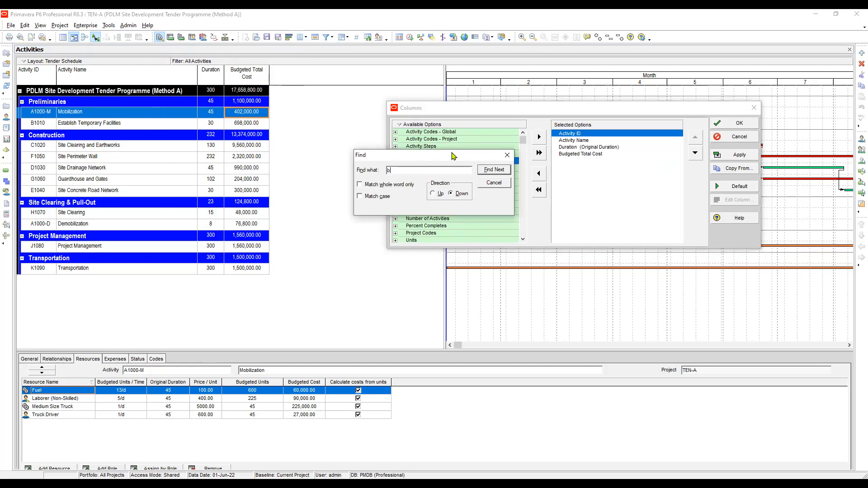
pyautogui.write('ud')
pyautogui.press('Return')
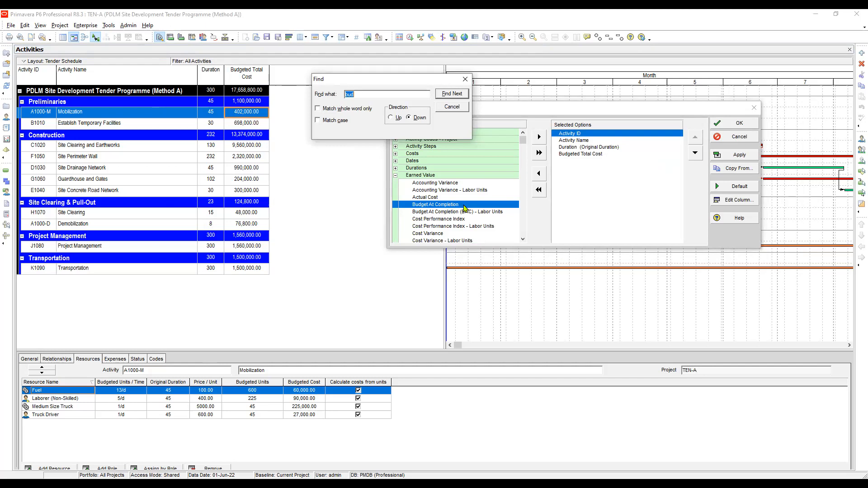
pyautogui.click(454, 94)
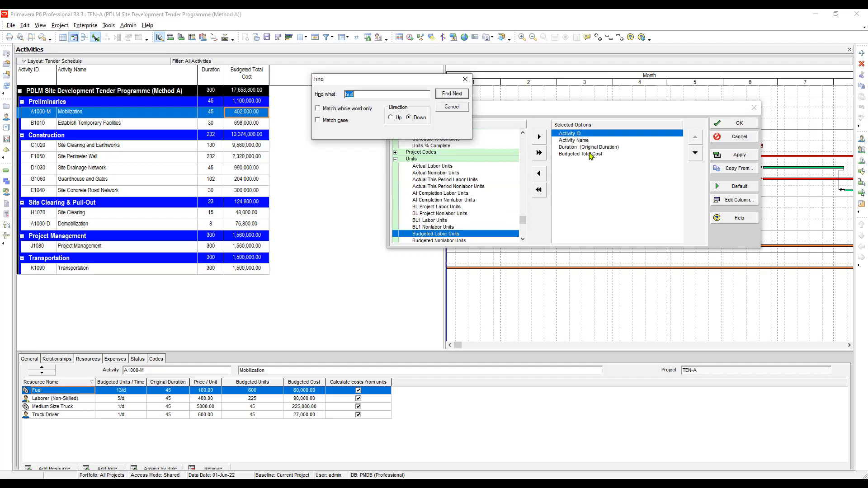
pyautogui.click(453, 96)
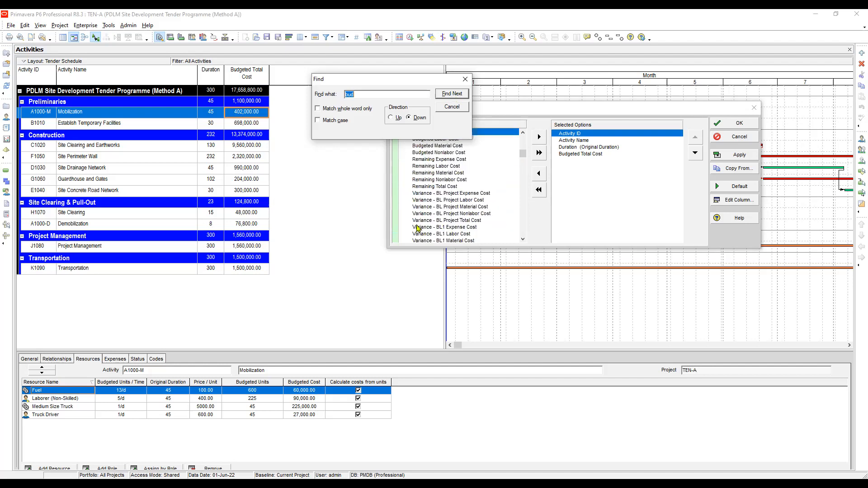
# Add Budgeted Expense, Labor, Material and Nonlabor Cost columns directly after the Duration column
pyautogui.click(582, 155)
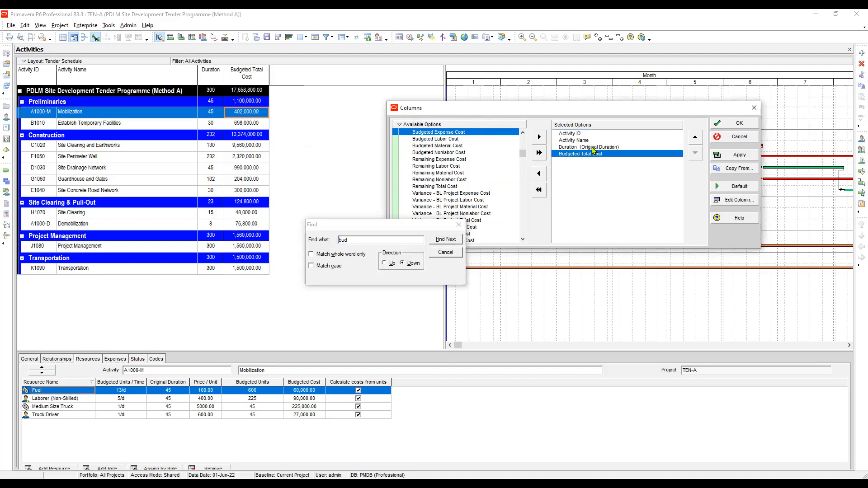
pyautogui.click(591, 147)
pyautogui.click(541, 137)
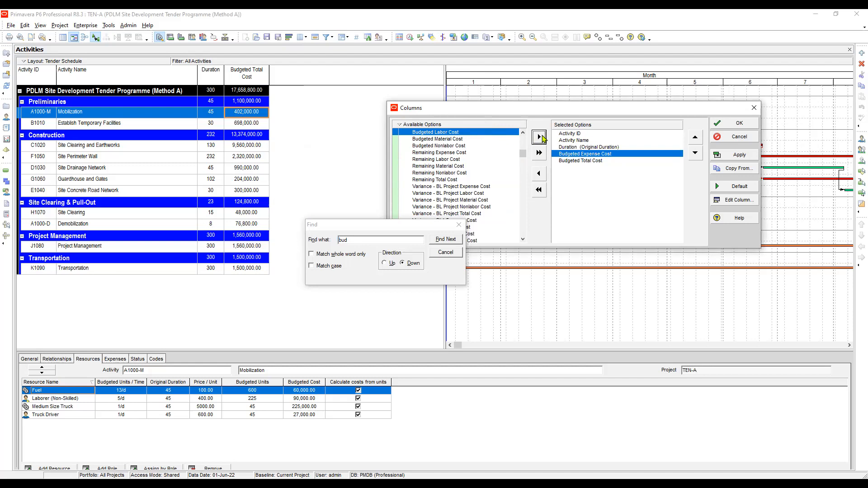
pyautogui.click(540, 138)
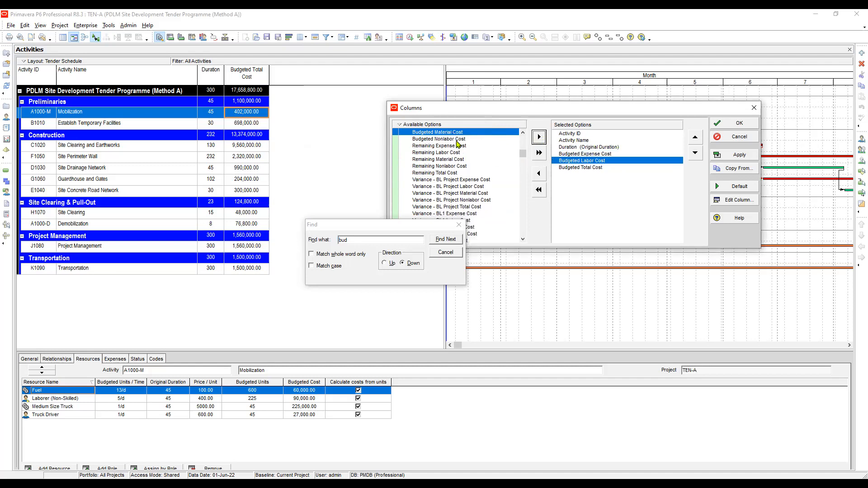
pyautogui.click(541, 137)
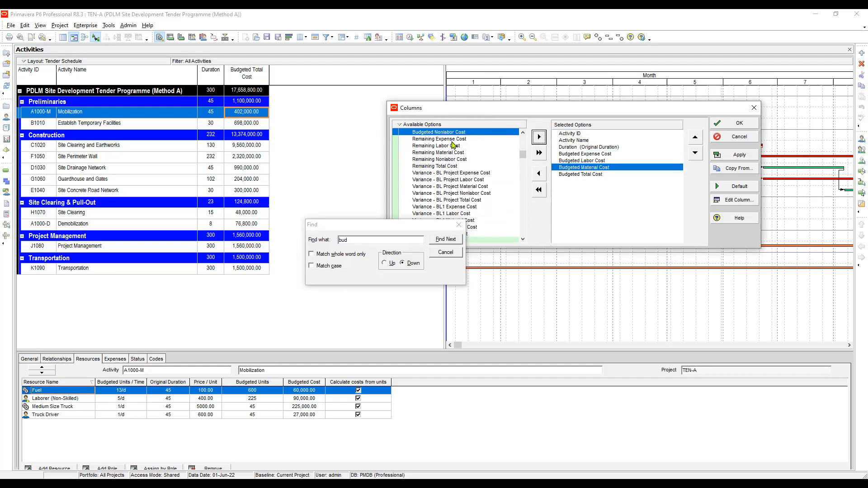
pyautogui.click(539, 138)
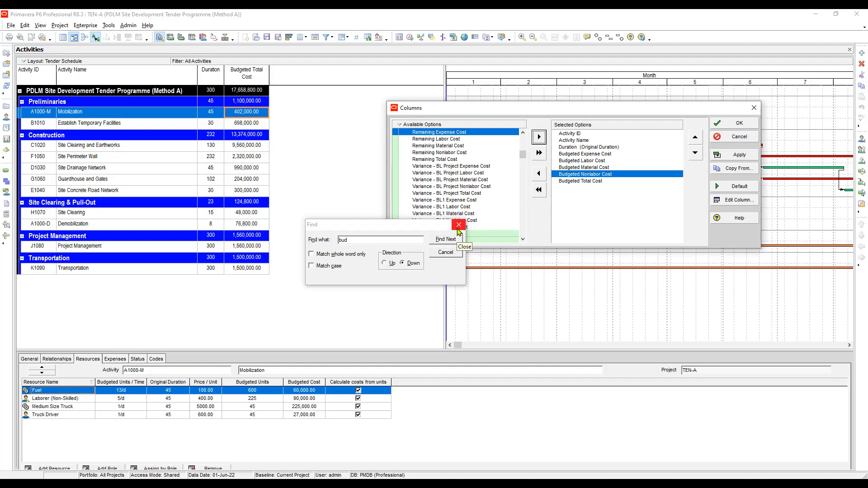
# Set the Budgeted Expense Cost and Budgeted Labor Cost columns to center alignment
pyautogui.click(582, 148)
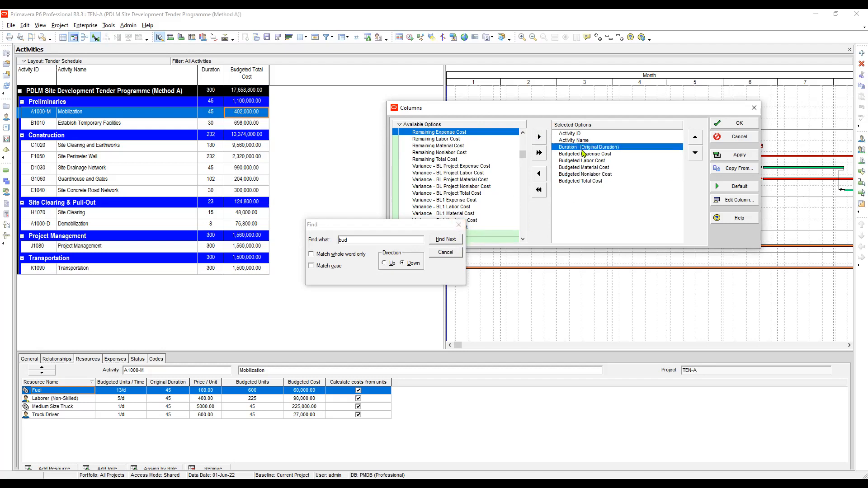
pyautogui.click(584, 154)
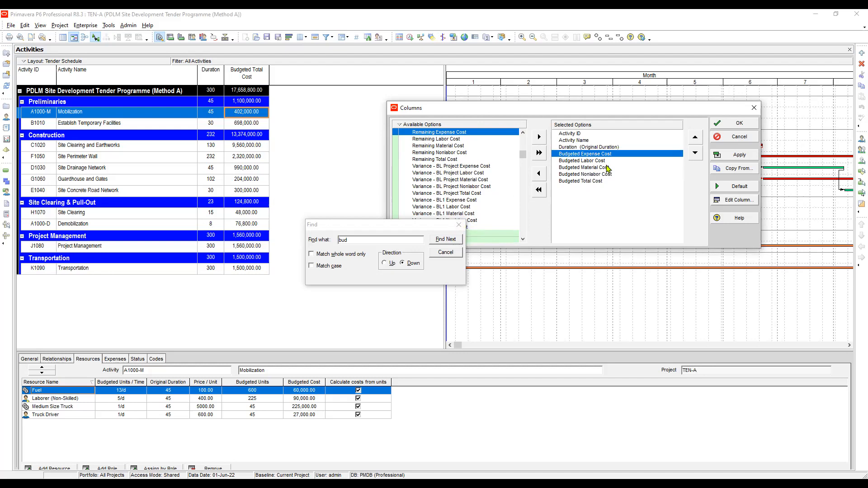
pyautogui.click(735, 200)
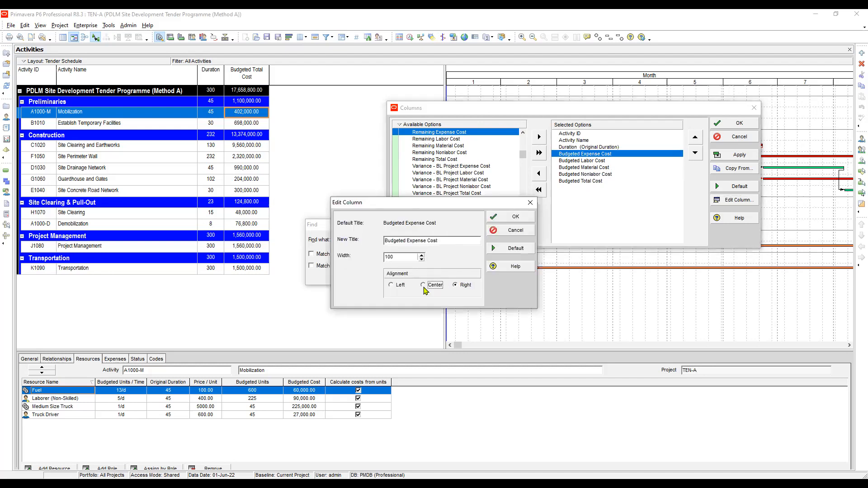
pyautogui.click(516, 217)
pyautogui.click(596, 162)
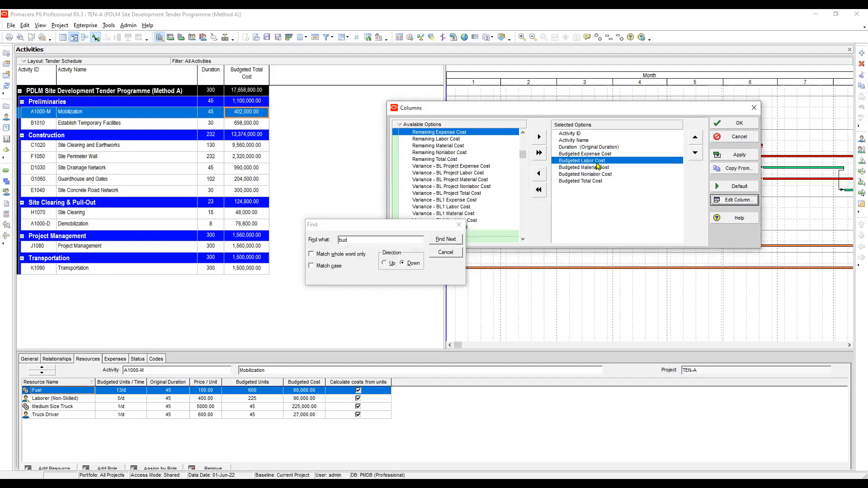
pyautogui.click(734, 200)
pyautogui.click(435, 285)
pyautogui.click(519, 218)
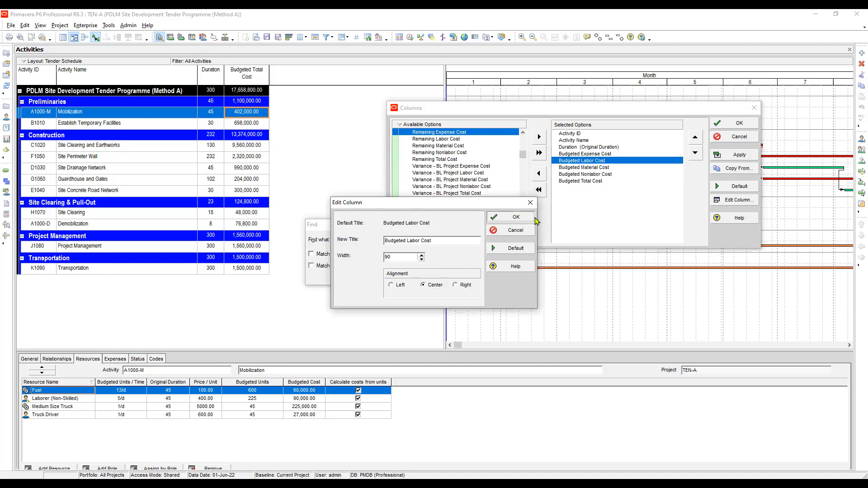
# Set the Budgeted Material Cost and Budgeted Nonlabor Cost columns to center alignment
pyautogui.click(588, 167)
pyautogui.click(735, 199)
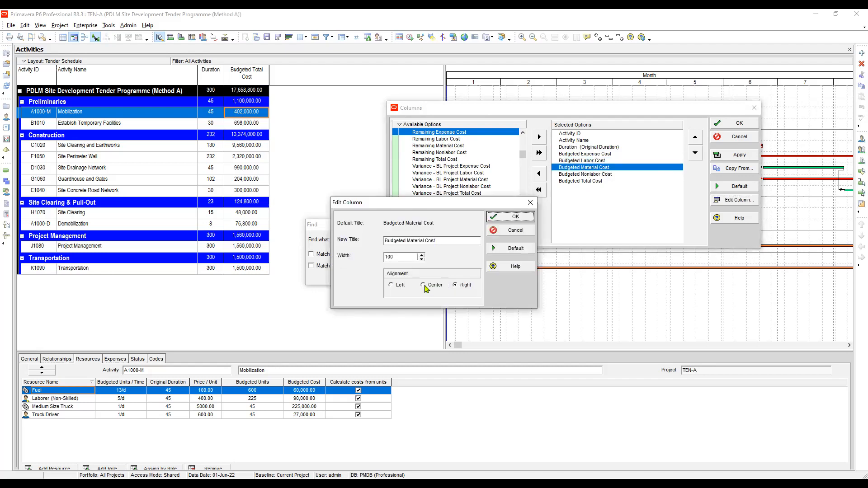
pyautogui.click(424, 286)
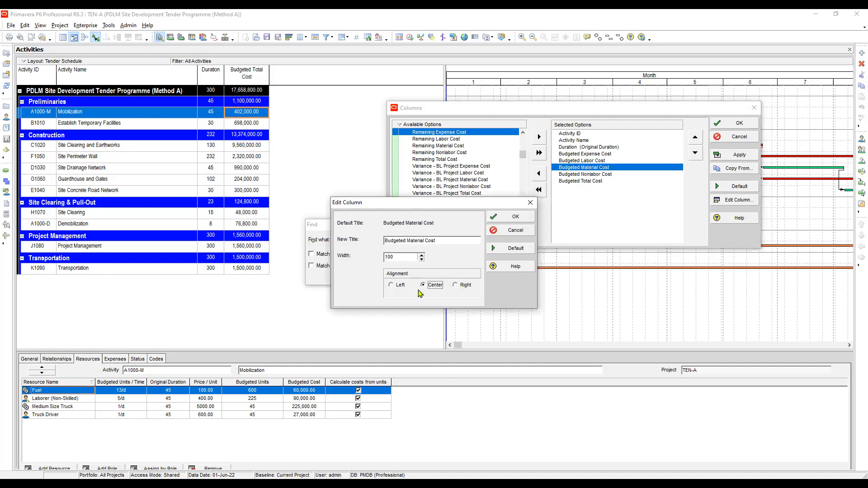
pyautogui.click(516, 218)
pyautogui.click(606, 174)
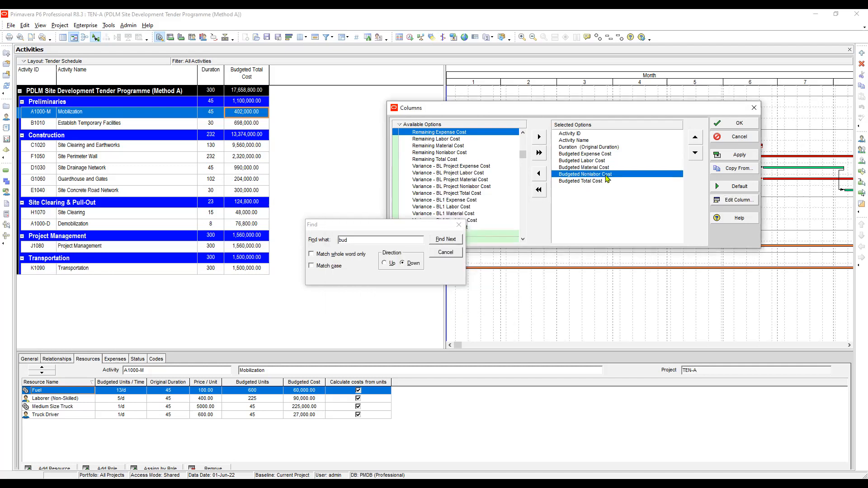
pyautogui.doubleClick(608, 175)
pyautogui.click(425, 285)
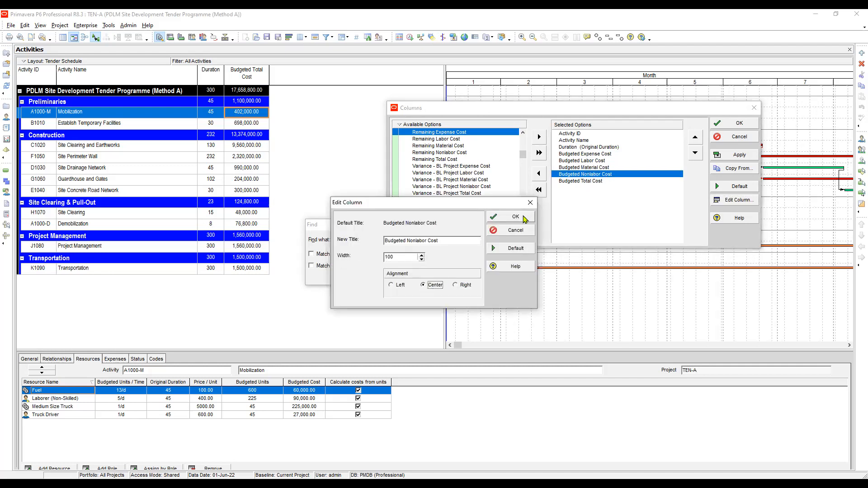
pyautogui.click(516, 217)
# Open the Budgeted Total Cost column settings, then apply and close the column customization
pyautogui.click(597, 181)
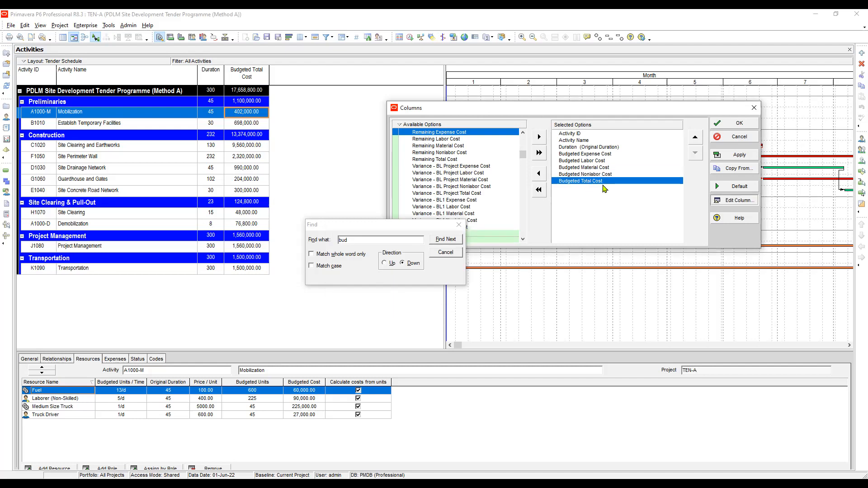
pyautogui.doubleClick(603, 182)
pyautogui.click(522, 221)
pyautogui.click(738, 154)
pyautogui.click(736, 126)
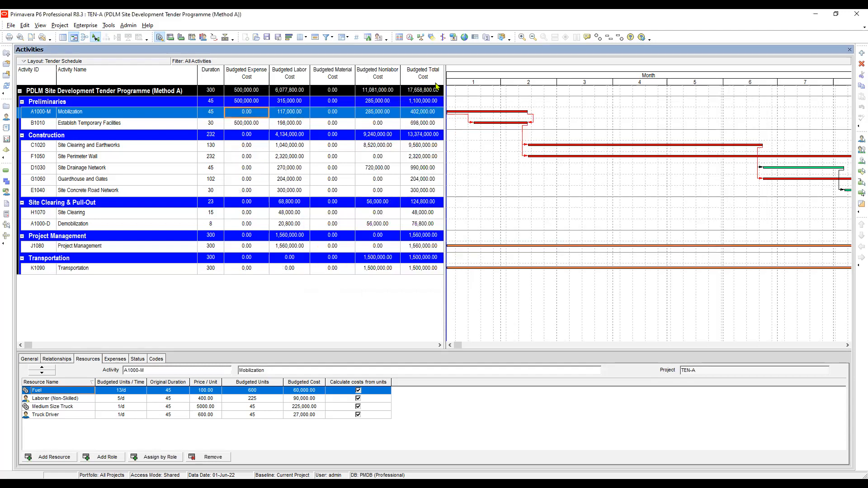
# Widen the table pane and move the Budgeted Material Cost column below Budgeted Nonlabor Cost
pyautogui.moveTo(442, 76); pyautogui.dragTo(475, 91)
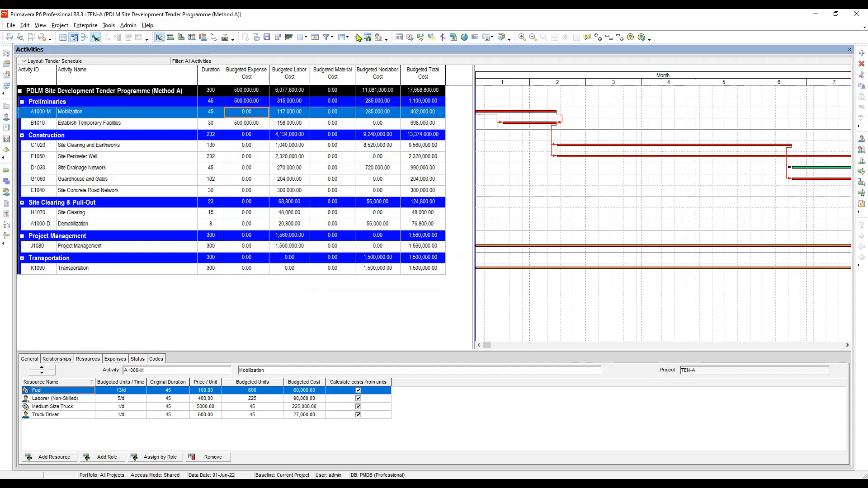
pyautogui.click(299, 38)
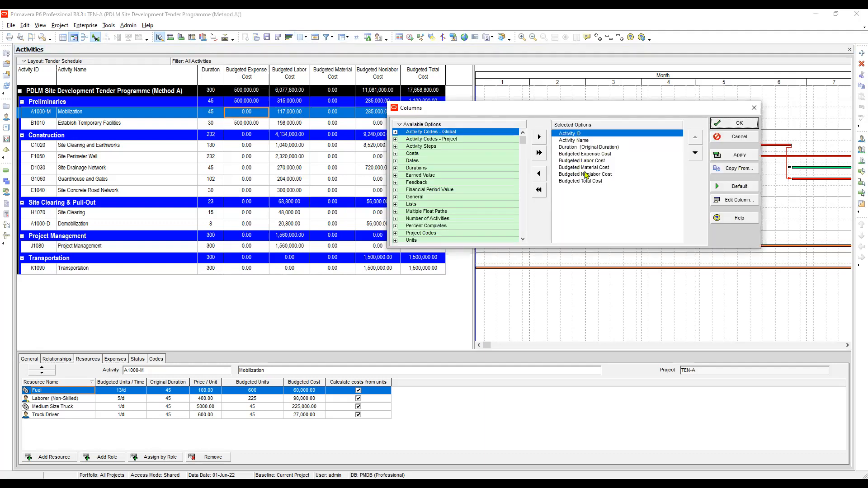
pyautogui.click(601, 169)
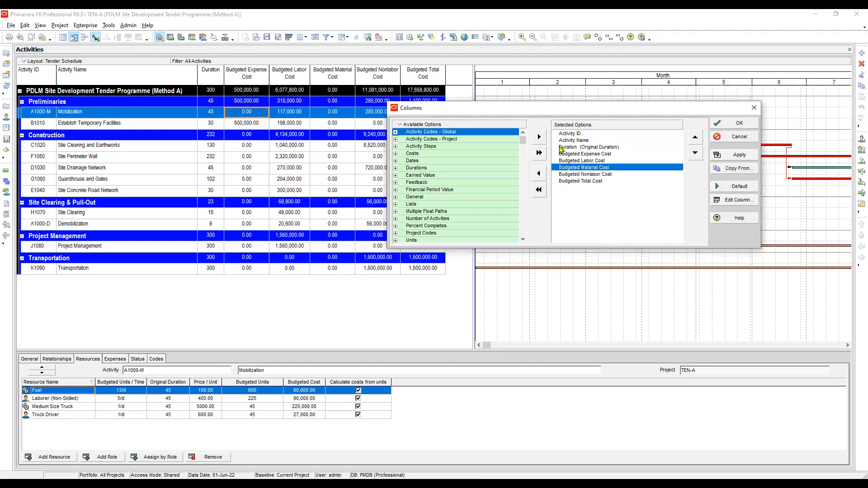
pyautogui.click(695, 153)
pyautogui.click(740, 155)
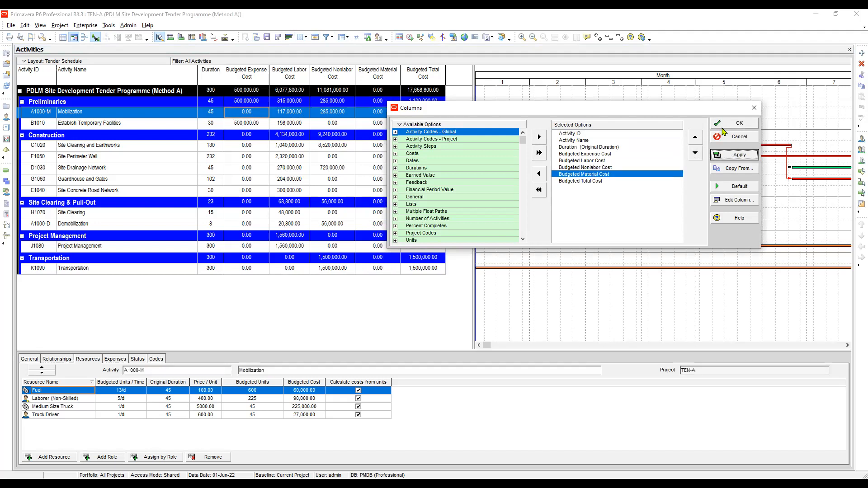
pyautogui.click(736, 123)
# Fit the table pane divider to the last column and save the current layout
pyautogui.moveTo(473, 85); pyautogui.dragTo(451, 86)
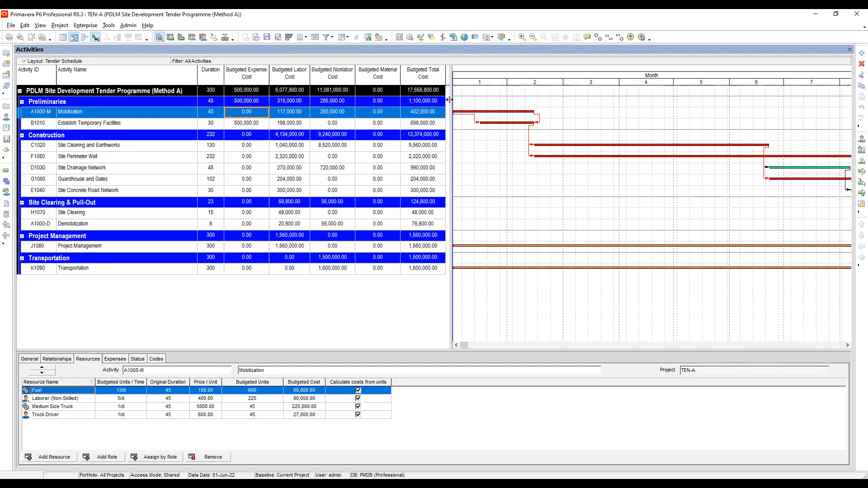
pyautogui.moveTo(448, 102); pyautogui.dragTo(445, 102)
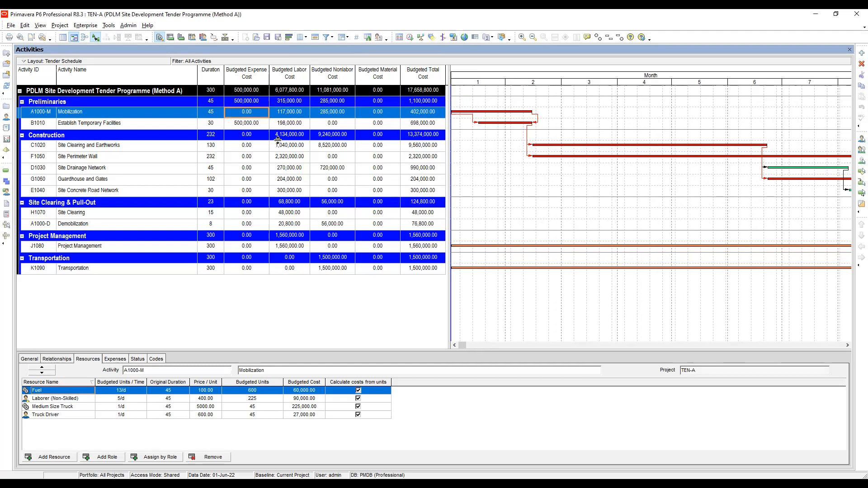
pyautogui.click(289, 122)
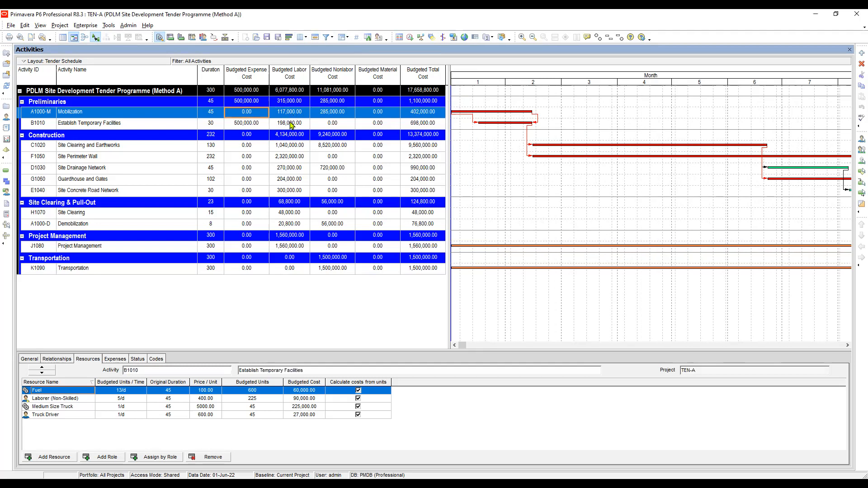
pyautogui.click(290, 113)
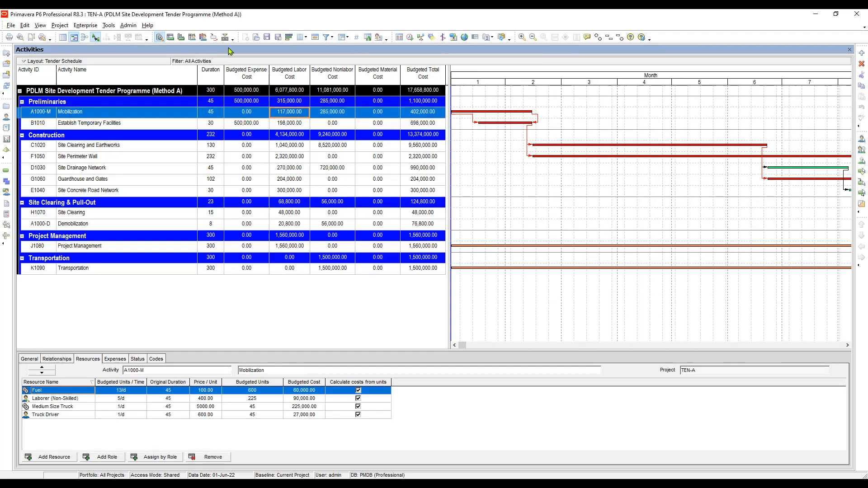
pyautogui.click(268, 37)
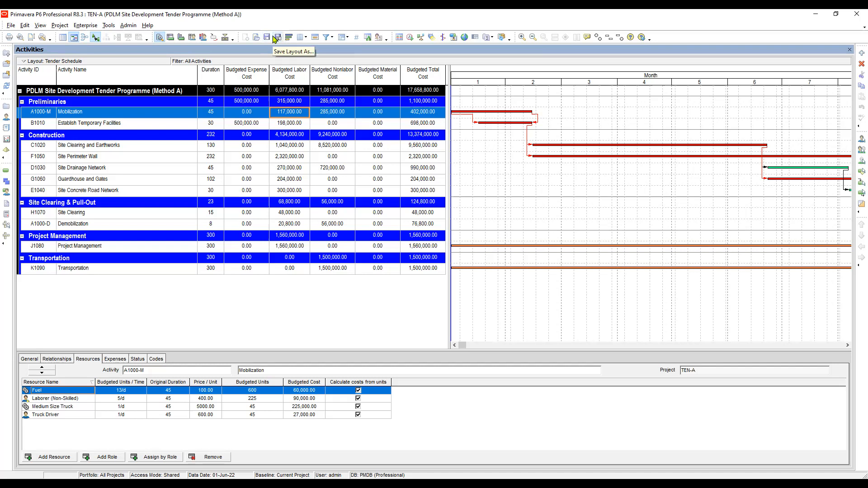
pyautogui.click(267, 40)
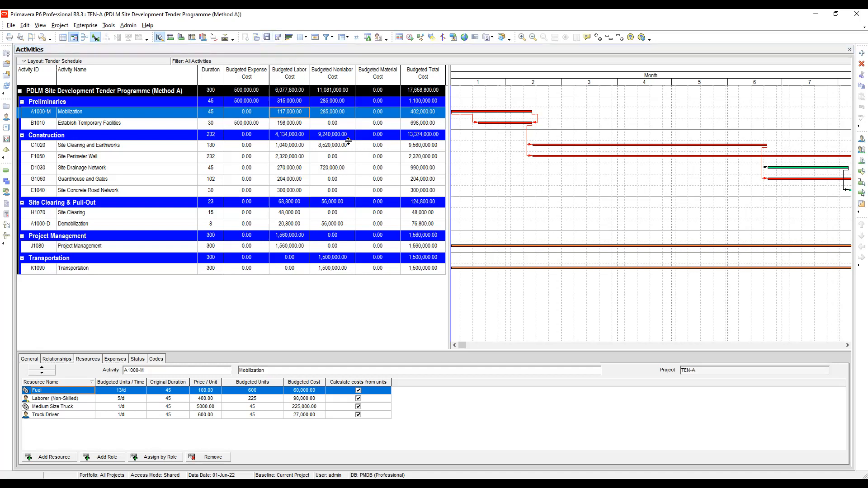
# Set the Gantt chart timescale font to Arial Narrow Bold, size 12, and apply it
pyautogui.click(384, 125)
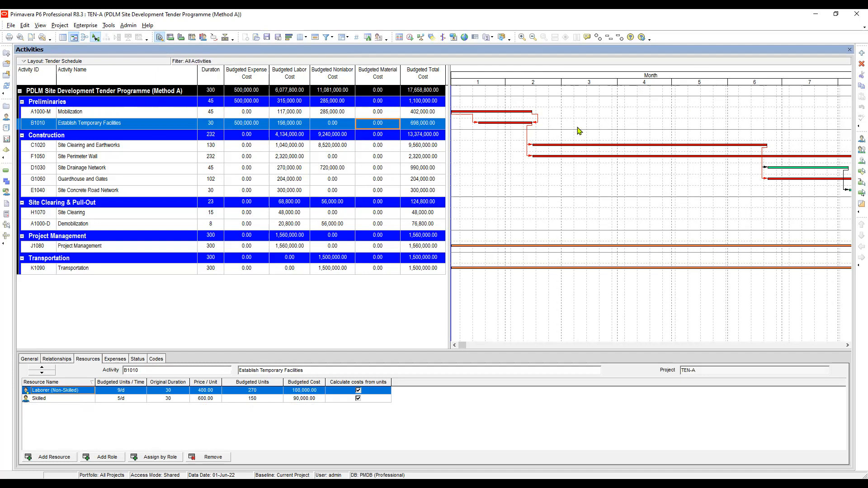
pyautogui.rightClick(593, 117)
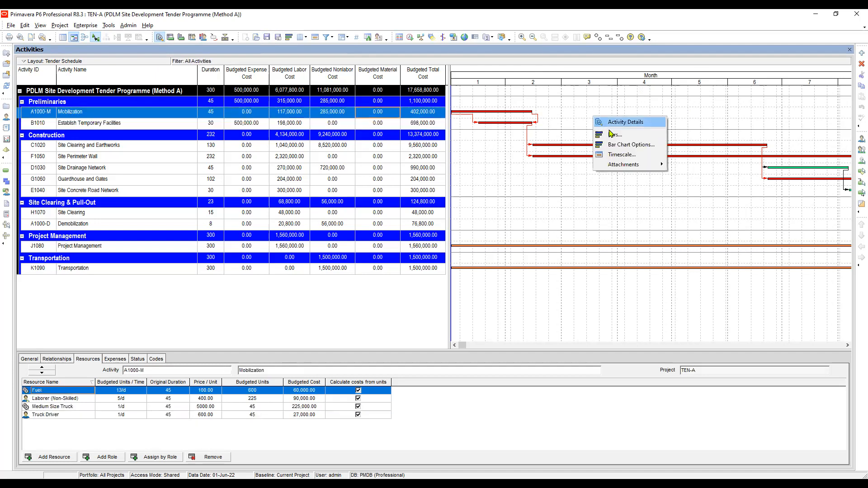
pyautogui.click(622, 155)
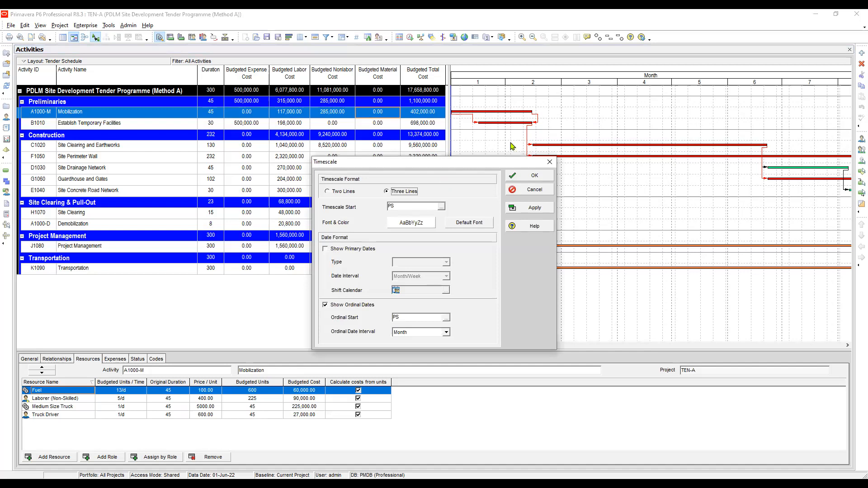
pyautogui.moveTo(397, 161); pyautogui.dragTo(446, 141)
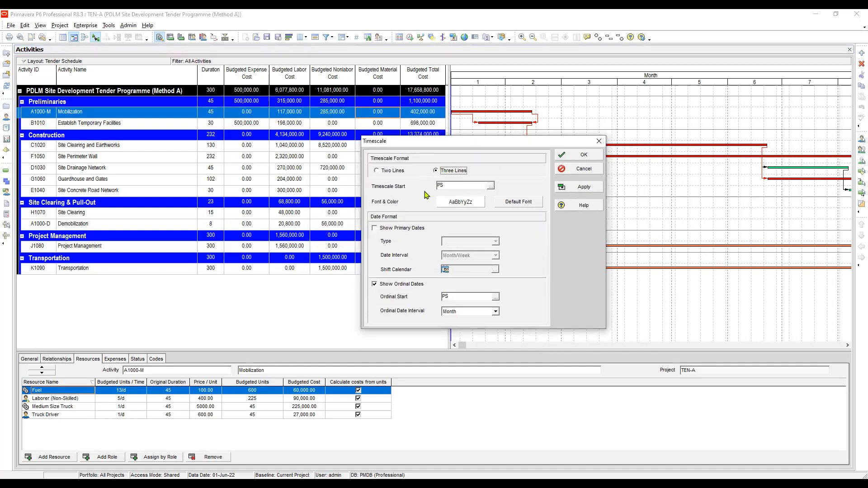
pyautogui.click(463, 202)
pyautogui.moveTo(561, 243); pyautogui.dragTo(470, 214)
pyautogui.click(459, 233)
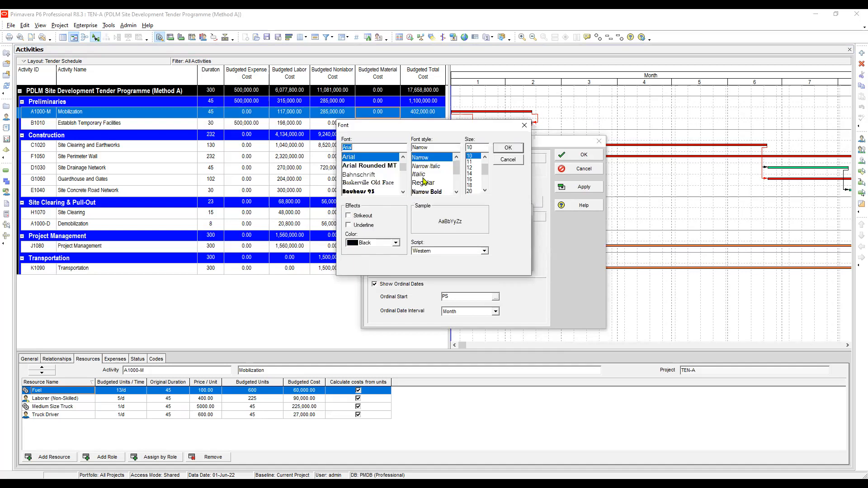
pyautogui.click(436, 192)
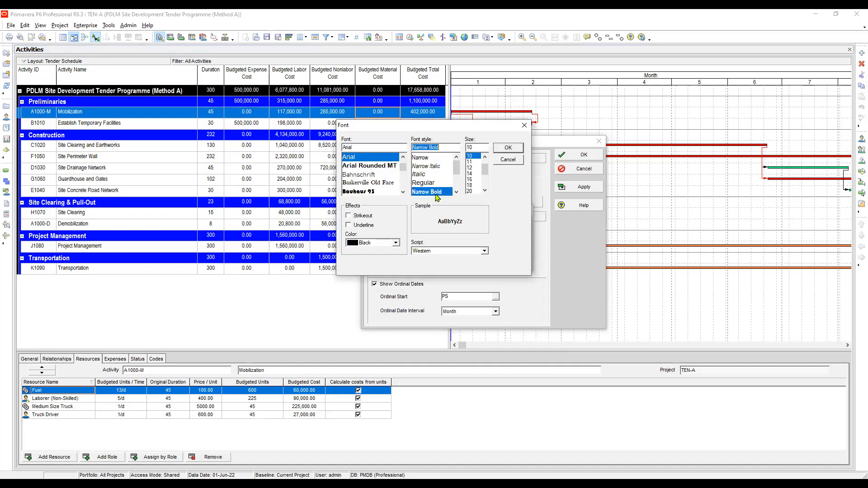
pyautogui.click(473, 168)
pyautogui.click(509, 149)
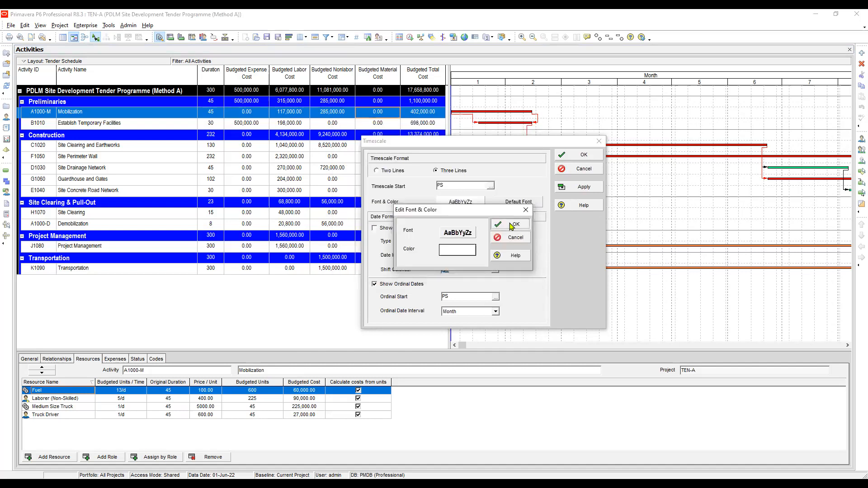
pyautogui.click(510, 225)
pyautogui.click(584, 187)
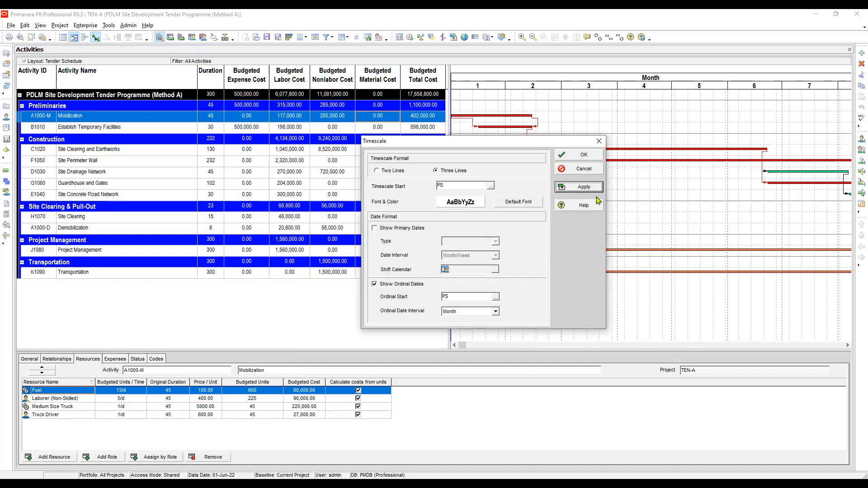
pyautogui.click(584, 155)
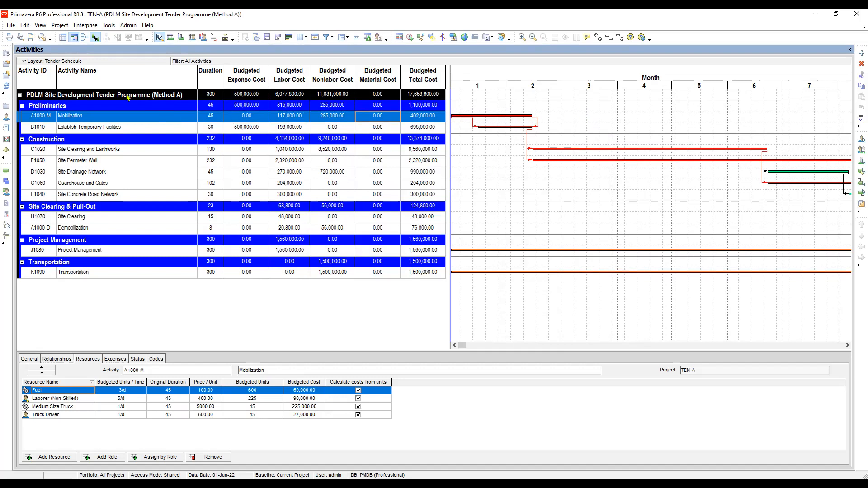
pyautogui.click(111, 96)
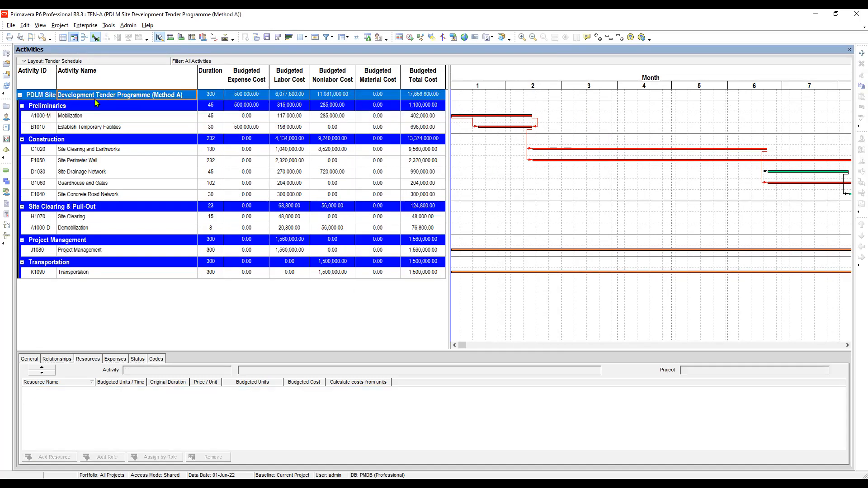
pyautogui.click(48, 104)
pyautogui.click(44, 96)
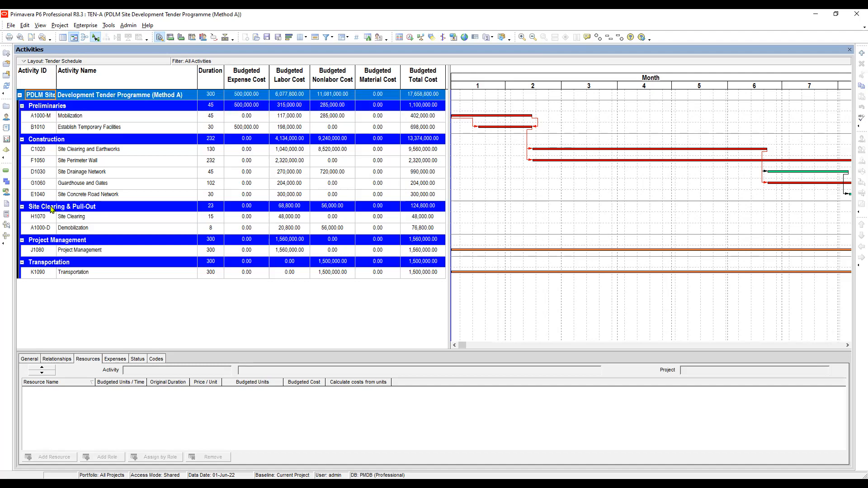
pyautogui.click(294, 117)
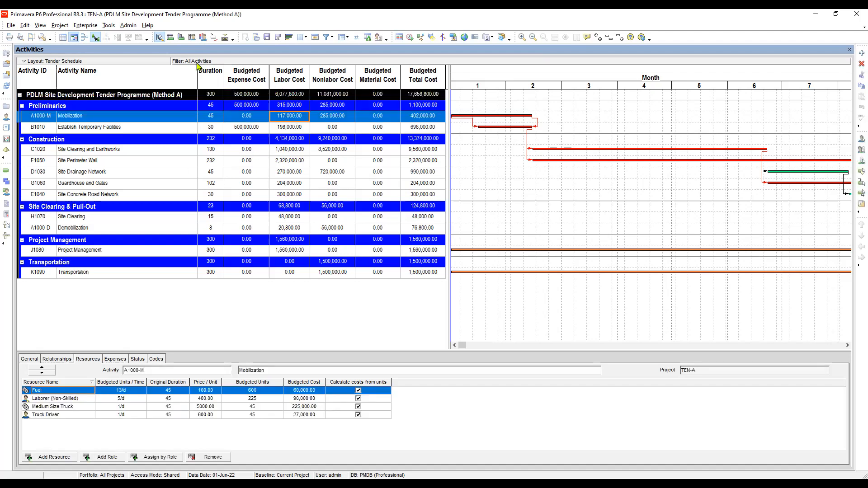
pyautogui.click(212, 127)
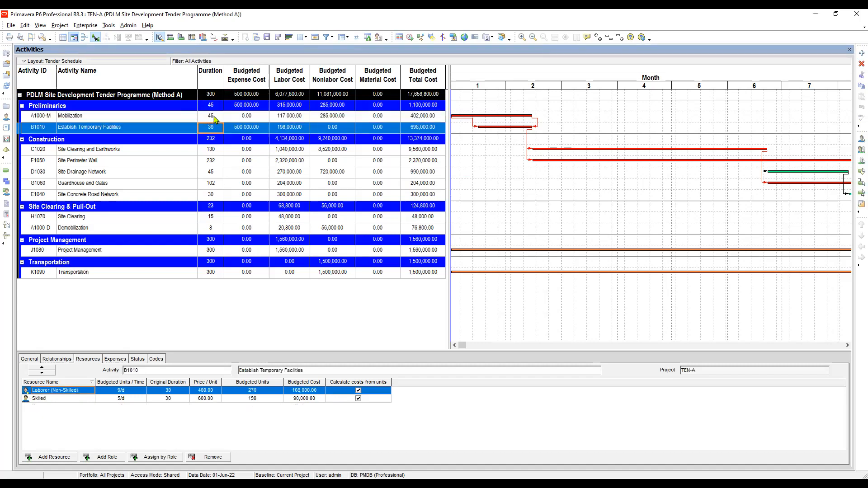
pyautogui.click(212, 116)
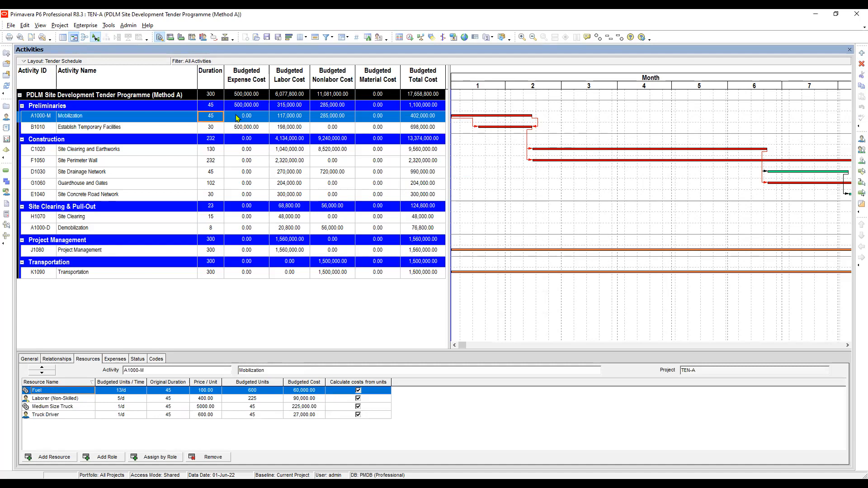
pyautogui.click(370, 38)
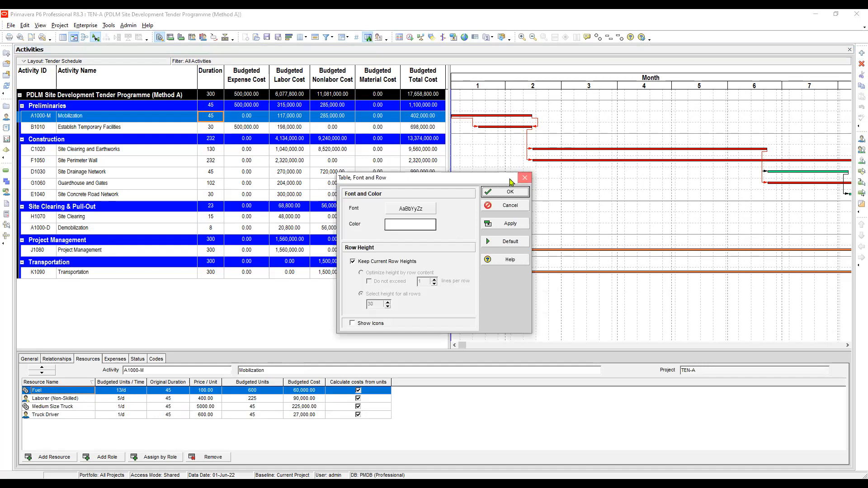
pyautogui.click(524, 177)
pyautogui.click(40, 25)
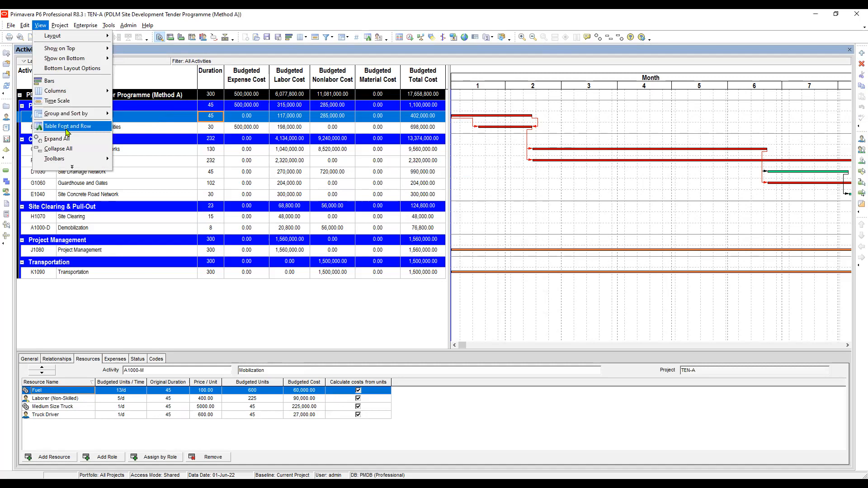
# Set the activity table font to Arial Narrow Bold, size 12, and apply it
pyautogui.click(367, 40)
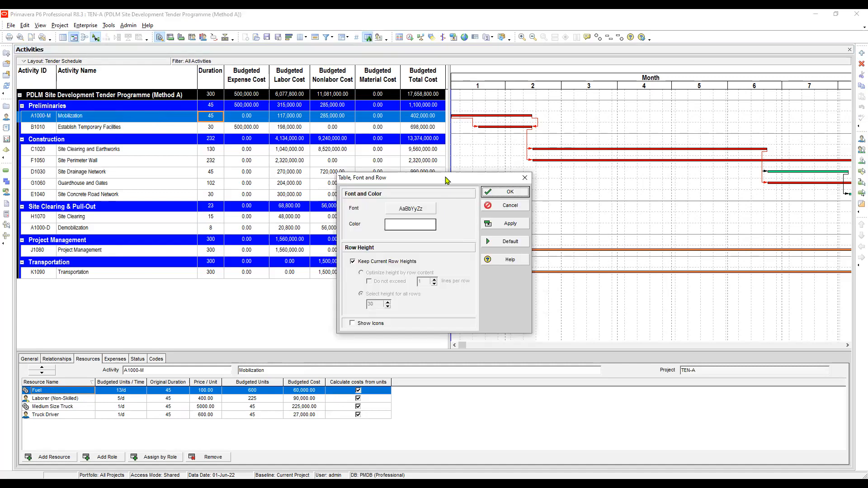
pyautogui.moveTo(447, 176); pyautogui.dragTo(450, 100)
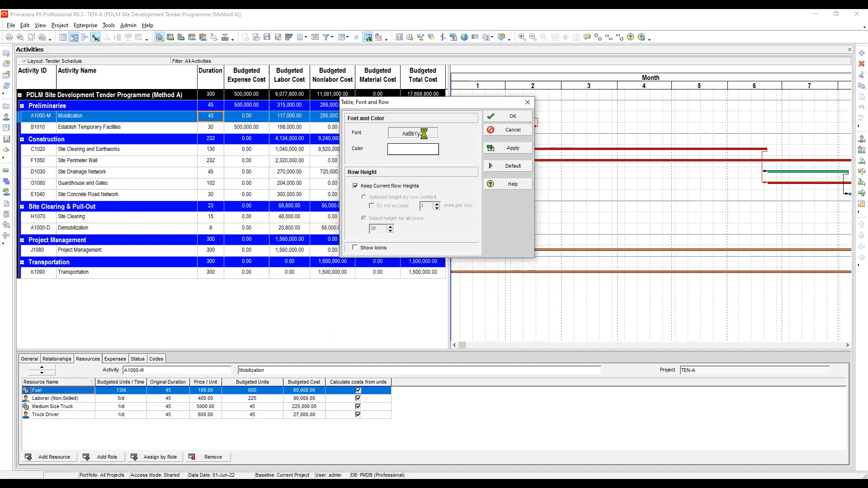
pyautogui.click(412, 133)
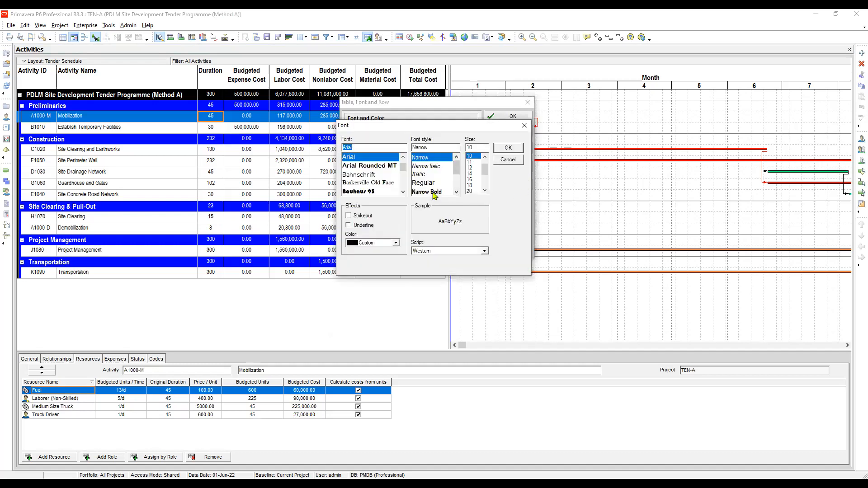
pyautogui.click(432, 191)
pyautogui.click(470, 168)
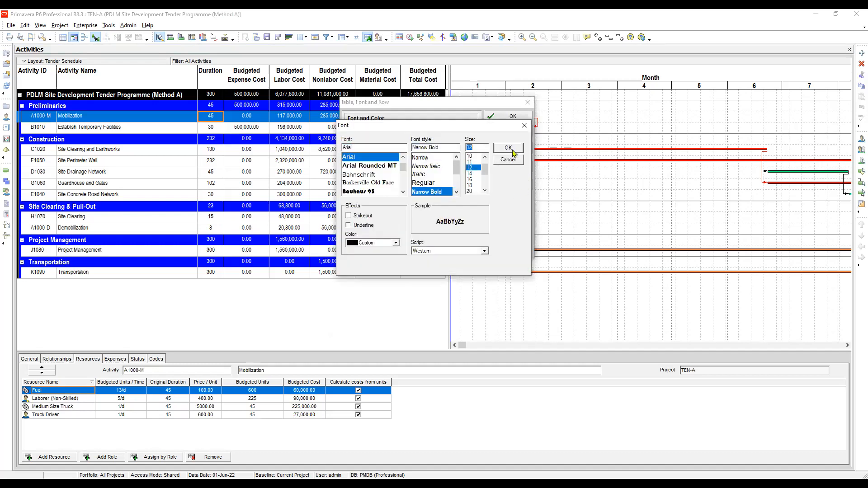
pyautogui.click(511, 151)
pyautogui.click(512, 149)
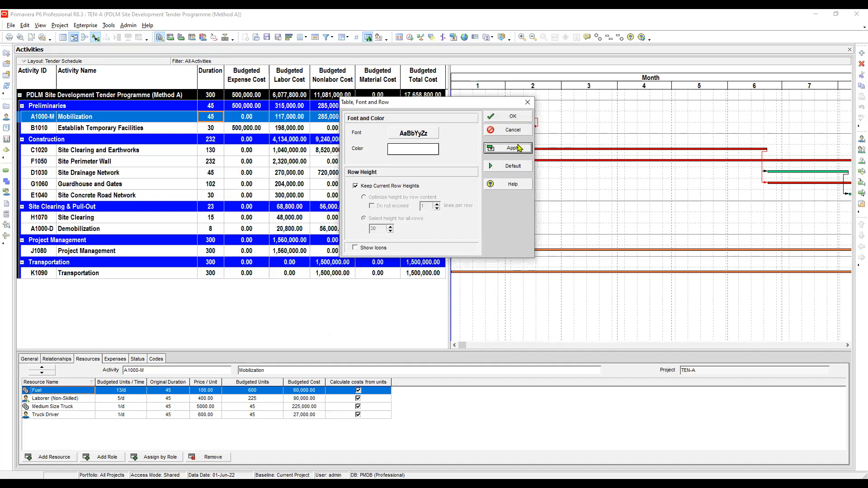
pyautogui.click(528, 103)
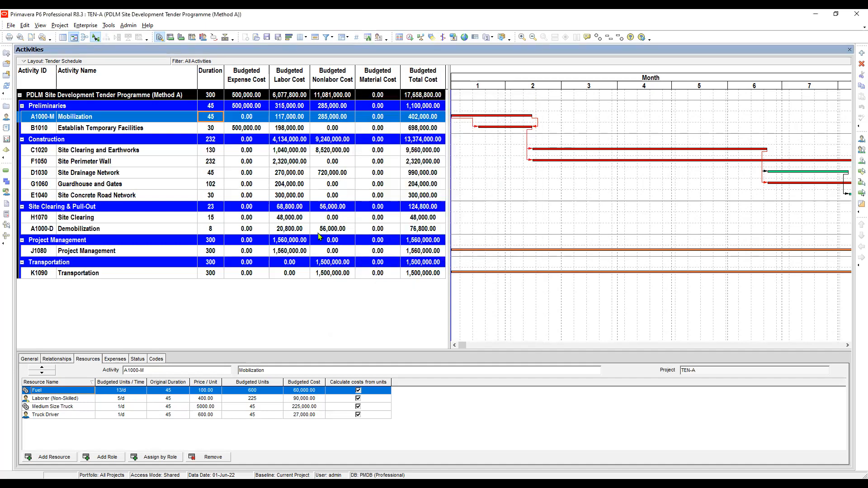
pyautogui.click(108, 131)
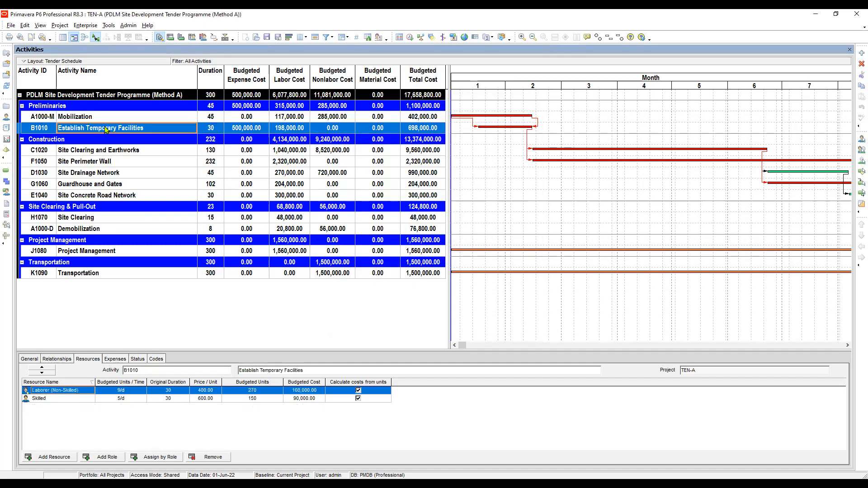
pyautogui.click(96, 118)
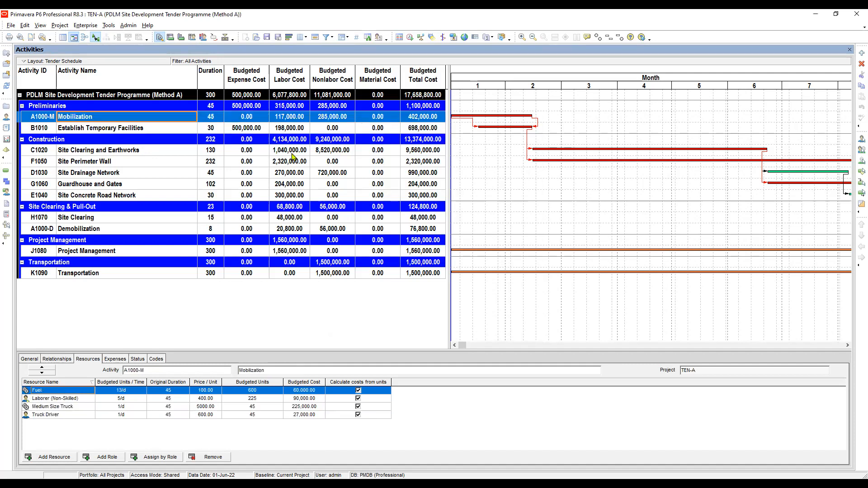
pyautogui.click(105, 151)
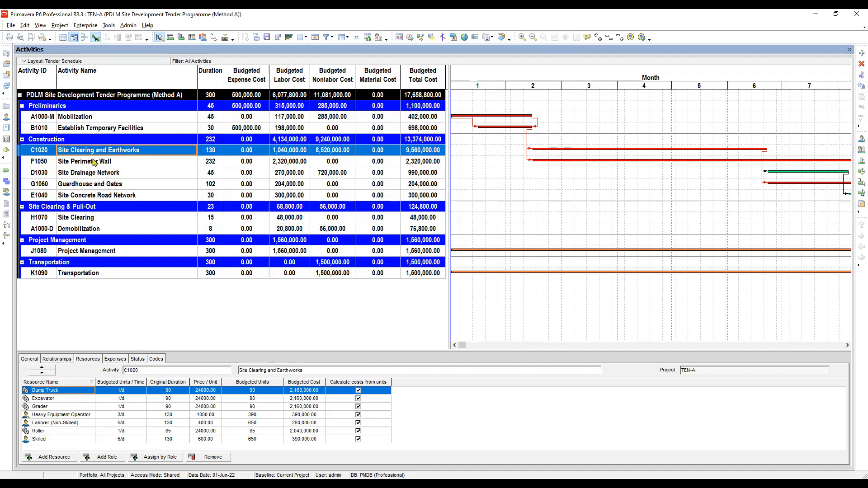
pyautogui.click(99, 158)
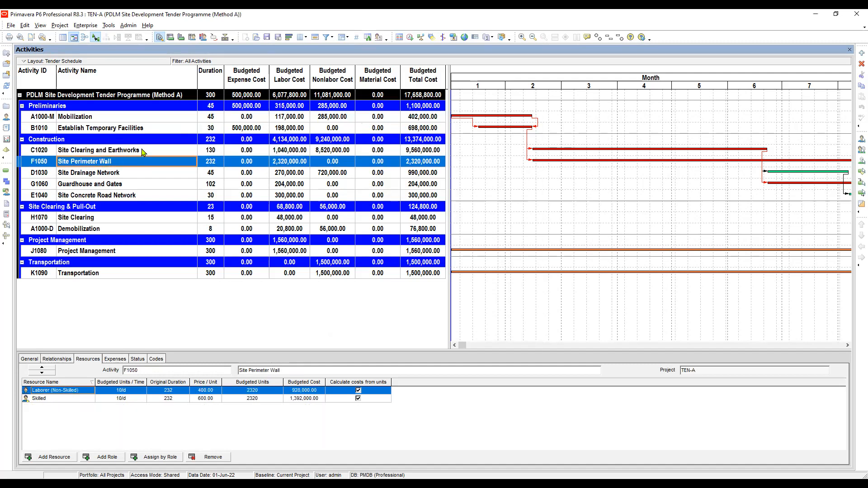
# Switch off keeping current row heights so all table rows use a fixed height of 30
pyautogui.click(368, 38)
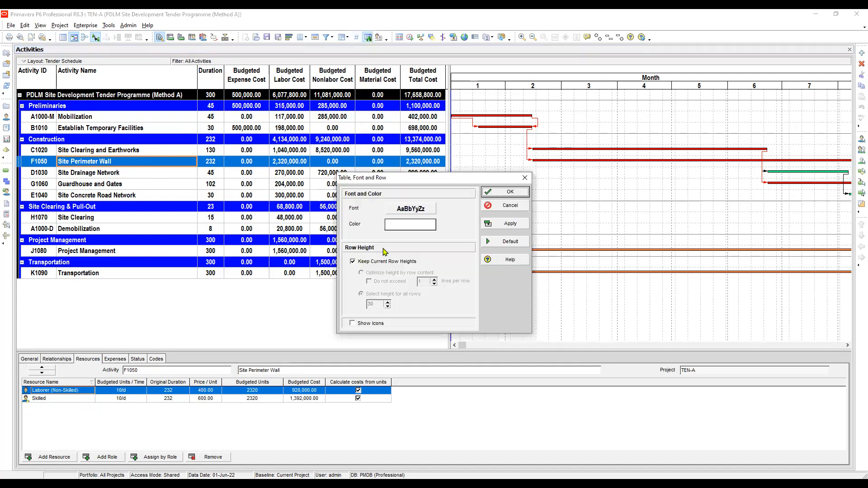
pyautogui.click(354, 262)
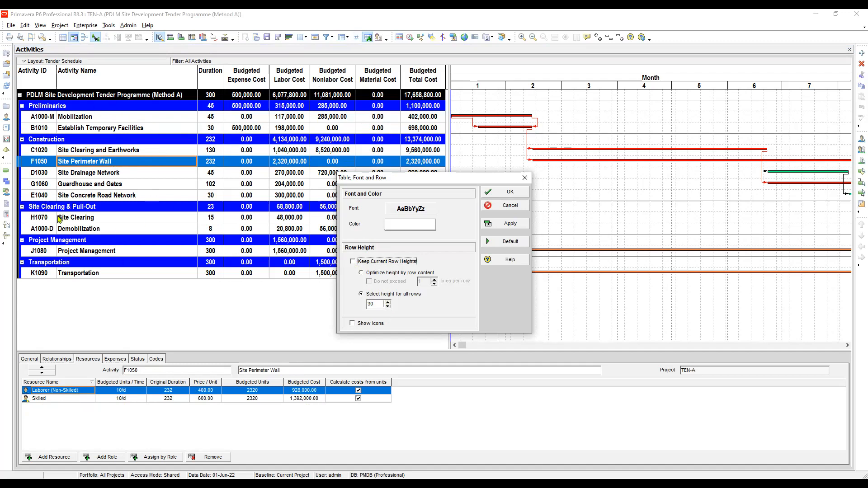
pyautogui.click(510, 196)
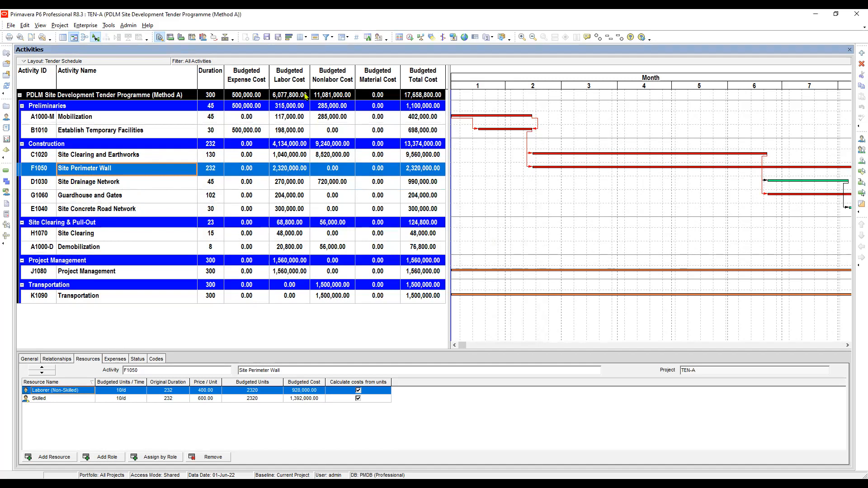
# Set a fixed height of 25 for all table rows, apply it, and save the layout
pyautogui.click(368, 39)
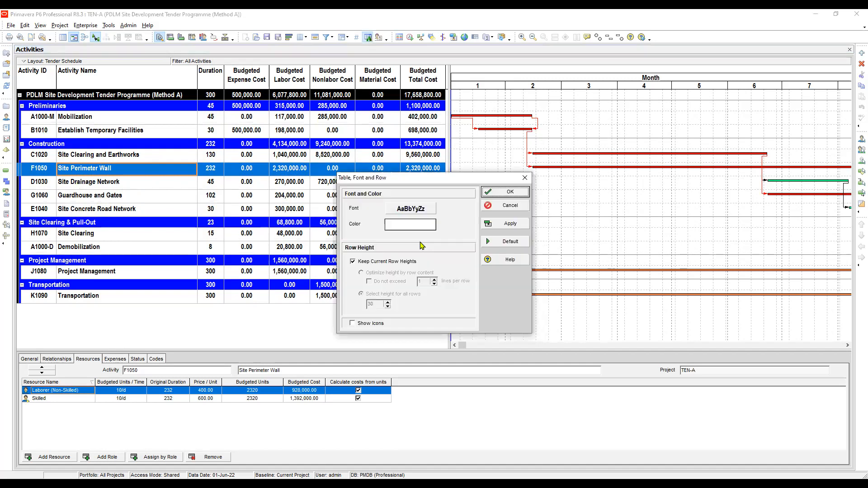
pyautogui.click(411, 208)
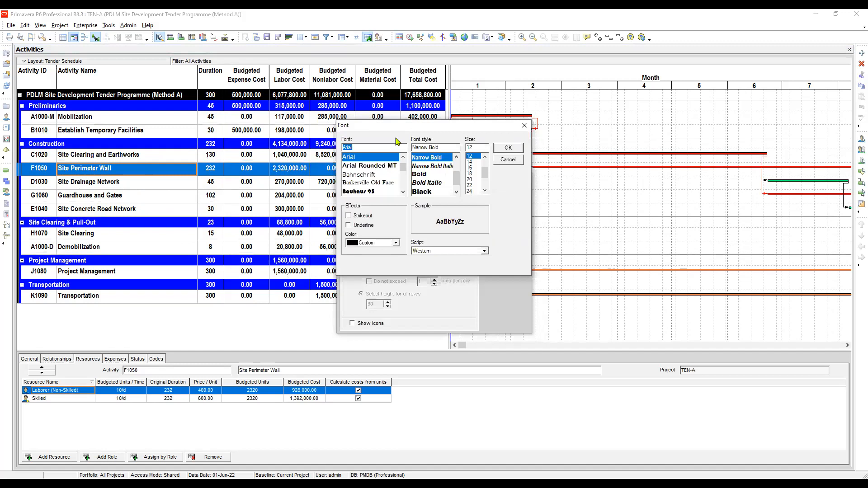
pyautogui.click(508, 147)
pyautogui.click(353, 262)
pyautogui.click(384, 305)
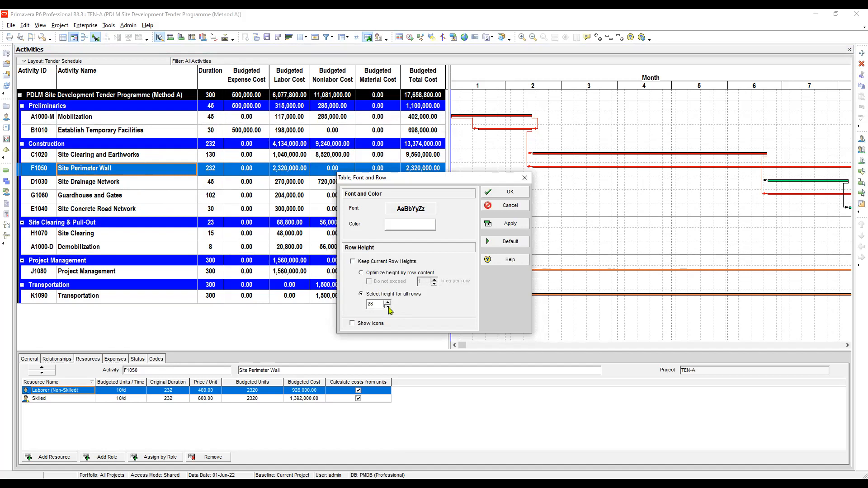
pyautogui.click(387, 306)
pyautogui.click(388, 306)
pyautogui.click(387, 307)
pyautogui.click(509, 223)
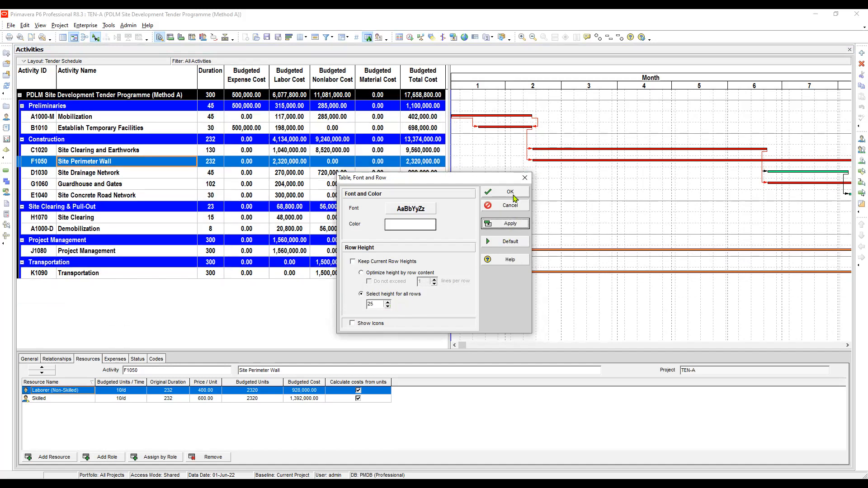
pyautogui.click(513, 195)
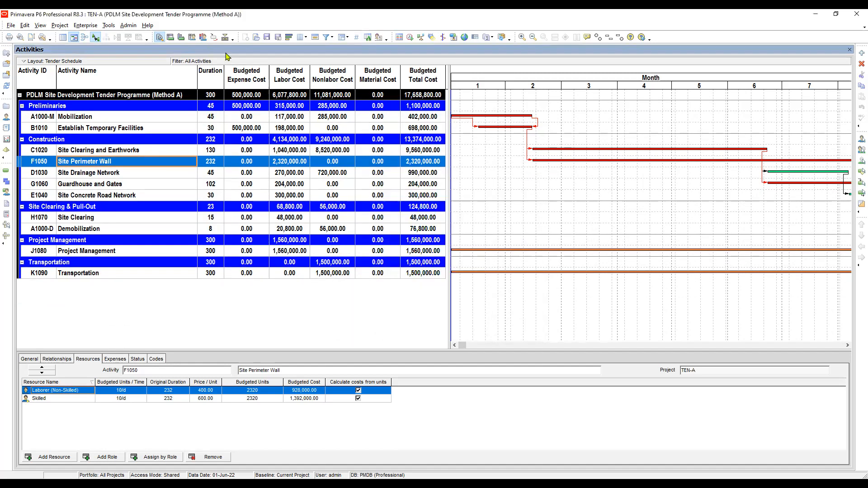
pyautogui.click(266, 40)
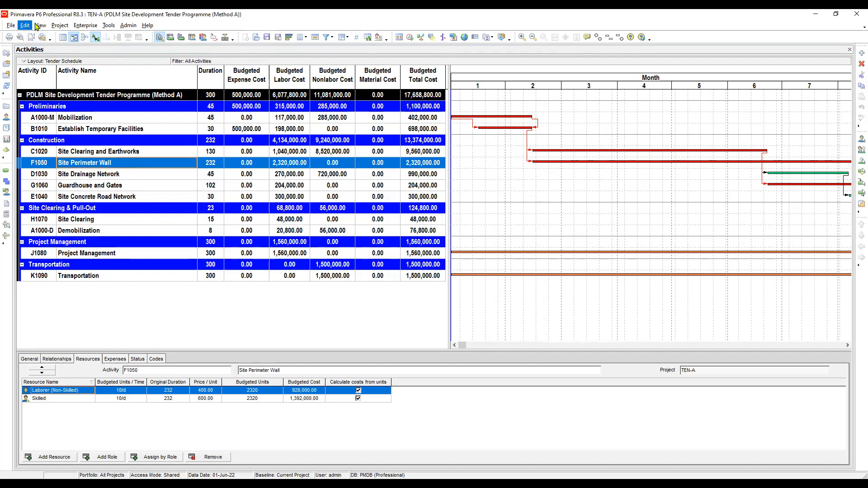
# Open the print preview of the activity layout
pyautogui.click(11, 26)
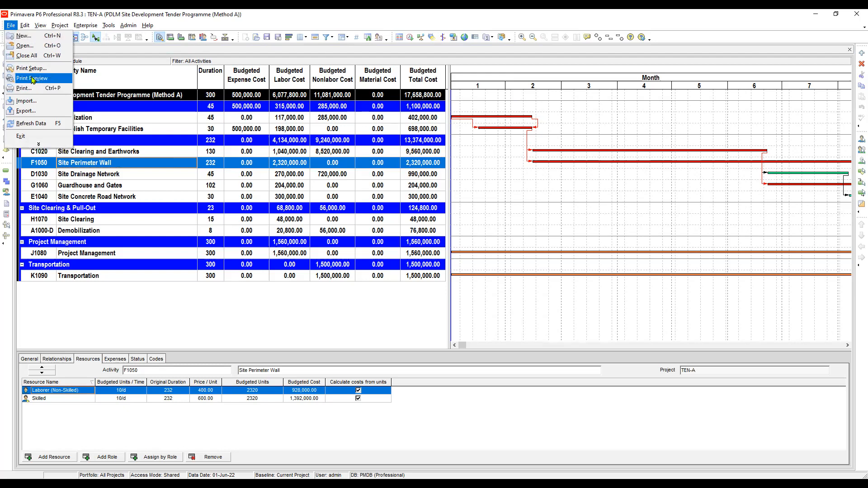
pyautogui.click(19, 37)
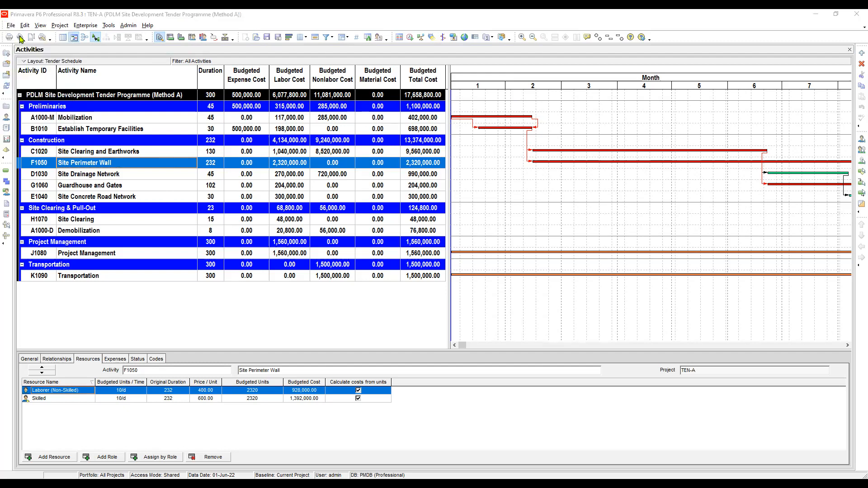
pyautogui.click(20, 38)
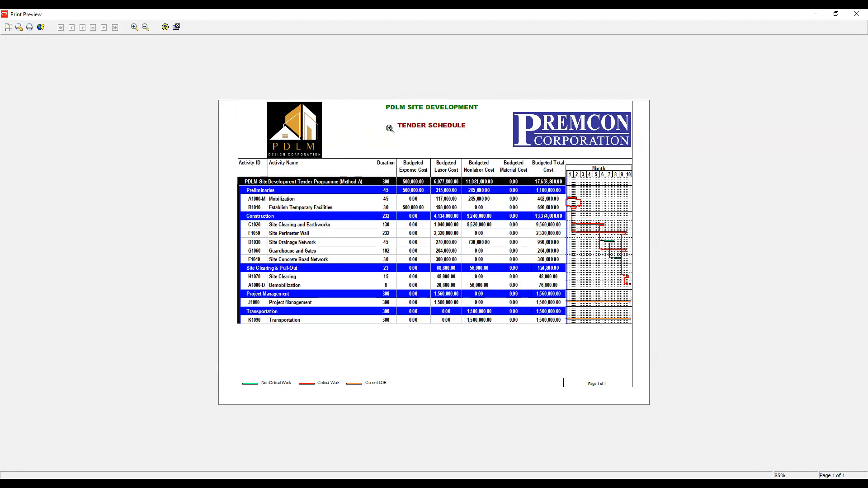
pyautogui.click(9, 28)
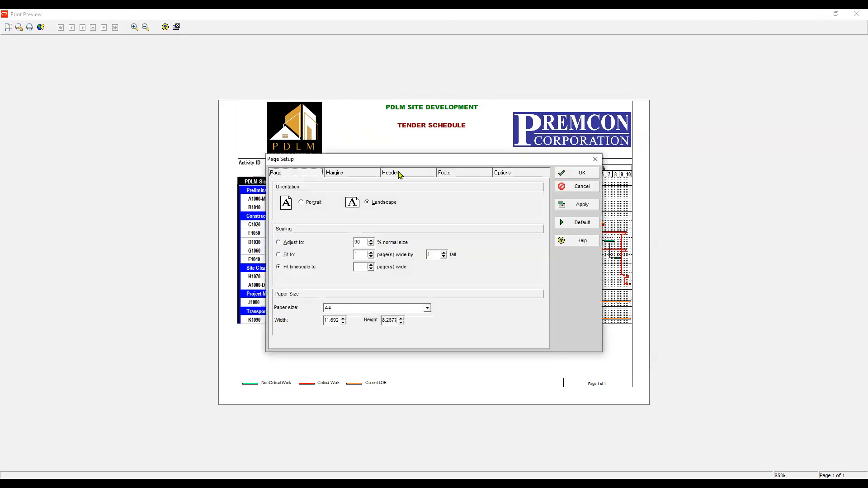
pyautogui.click(400, 175)
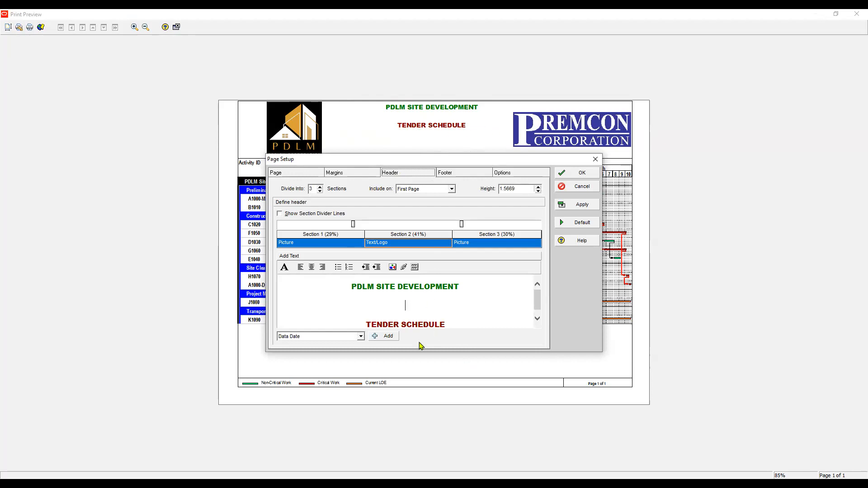
pyautogui.tripleClick(424, 321)
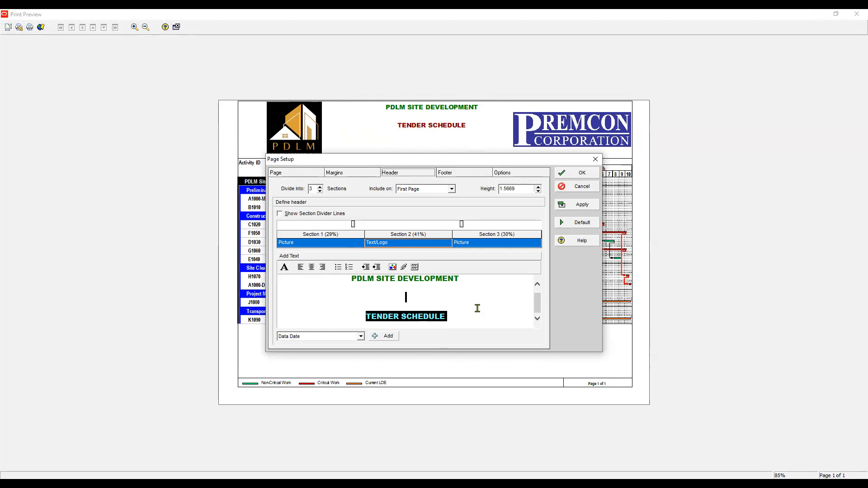
pyautogui.press('BackSpace')
pyautogui.press('BackSpace')
pyautogui.press('BackSpace')
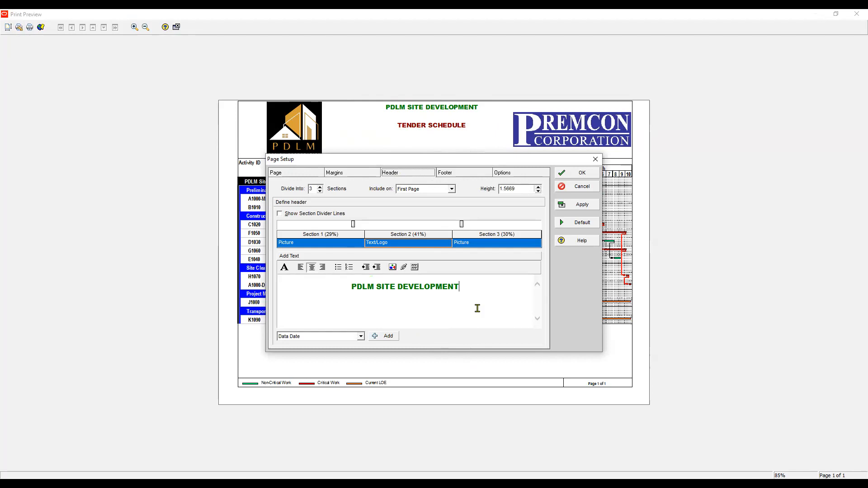
pyautogui.click(582, 187)
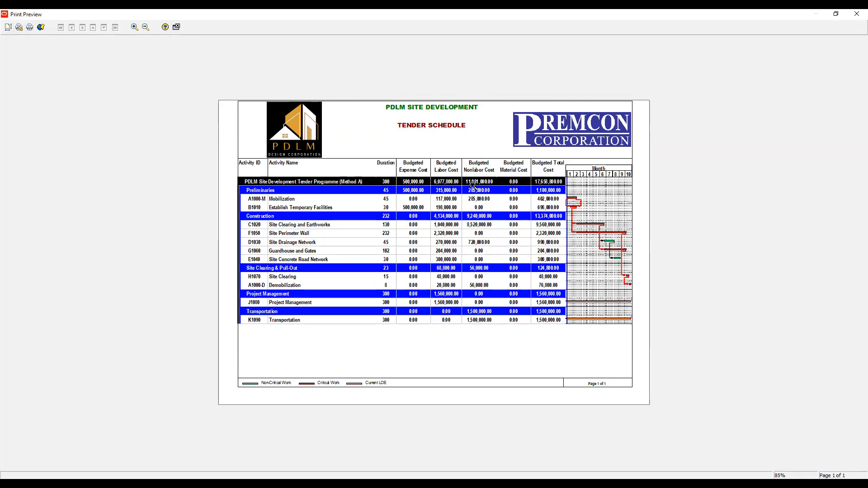
# Replace the page header title with DIRECT AND INDIRECT COST in Arial Black bold 12 maroon, and apply it
pyautogui.click(473, 166)
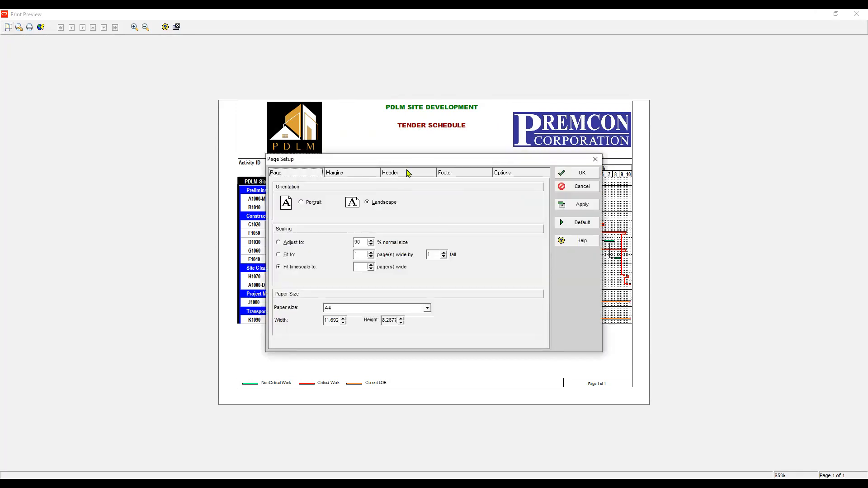
pyautogui.click(407, 172)
pyautogui.click(403, 306)
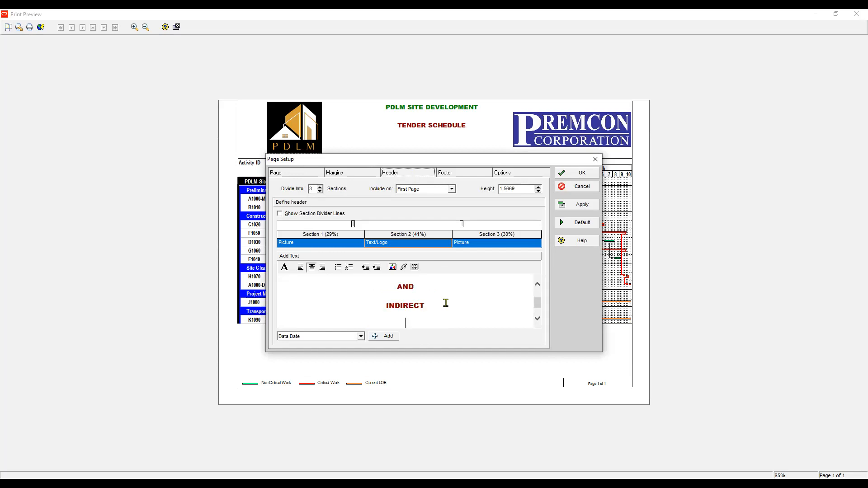
pyautogui.write('CO')
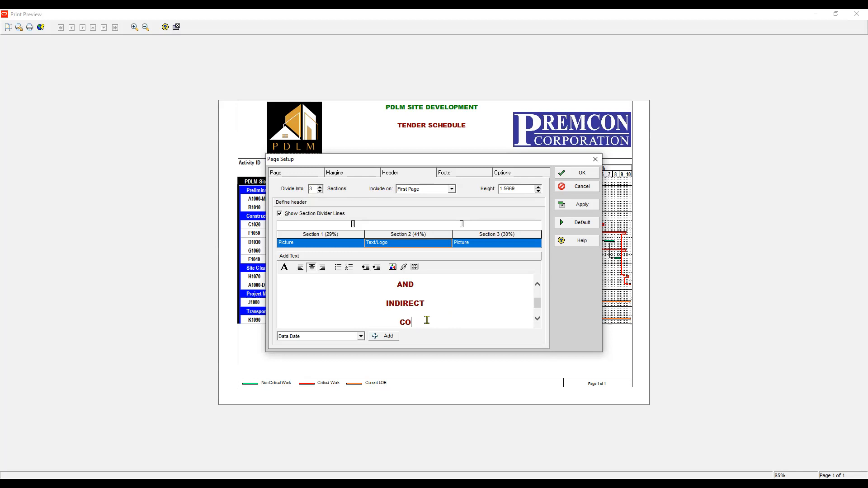
pyautogui.click(284, 267)
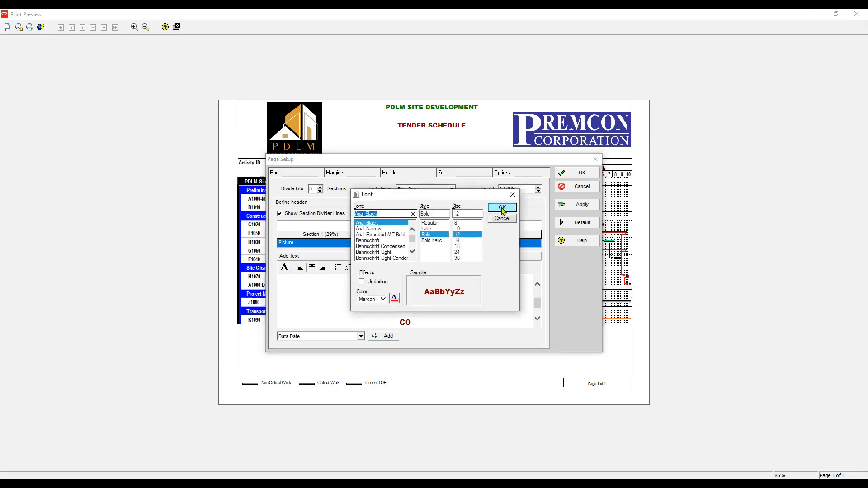
pyautogui.click(502, 208)
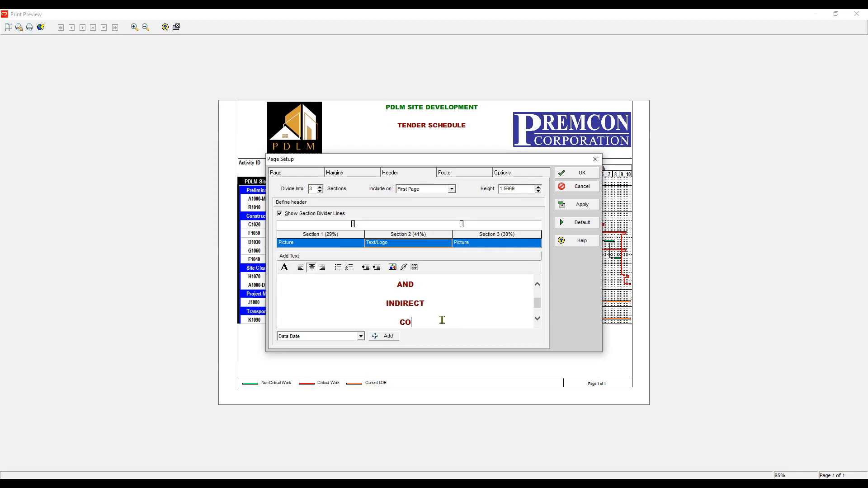
pyautogui.write('ST')
pyautogui.click(284, 267)
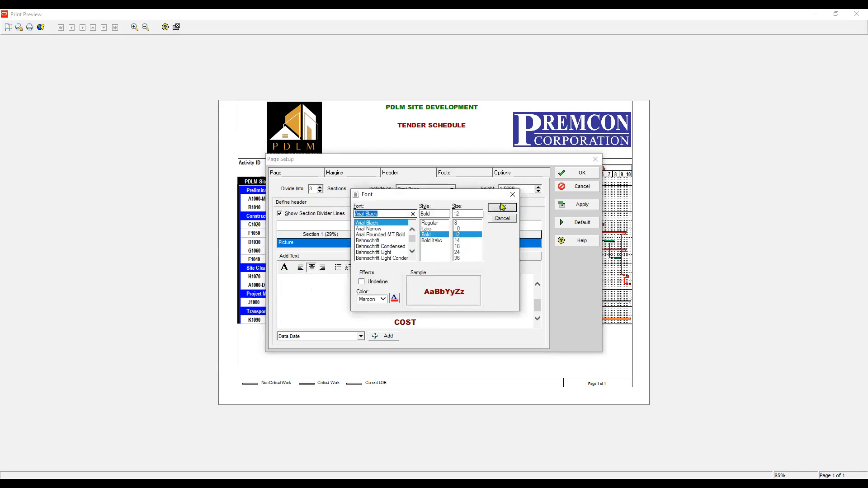
pyautogui.click(502, 208)
pyautogui.click(584, 208)
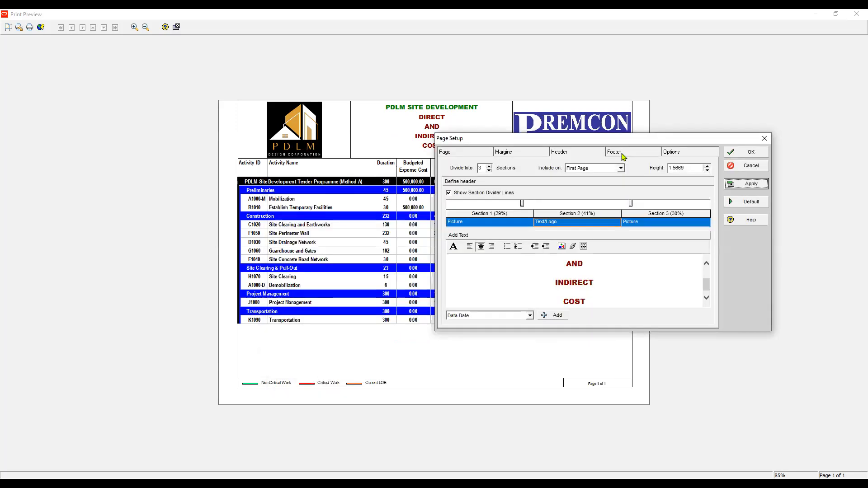
# Inspect the footer sections and available footer text fields, then apply and close the page setup
pyautogui.click(629, 155)
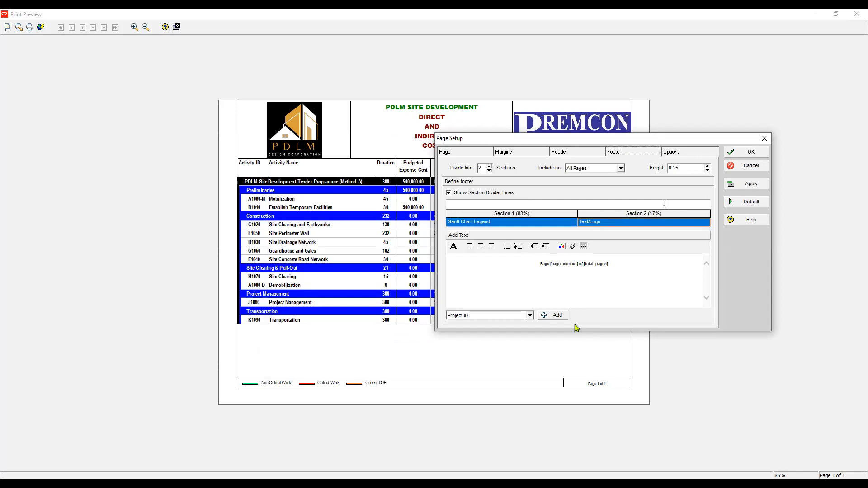
pyautogui.click(488, 221)
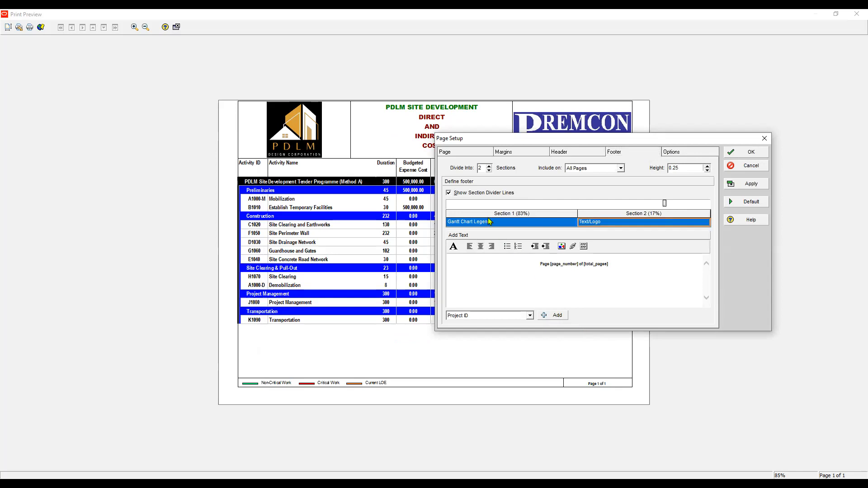
pyautogui.click(519, 222)
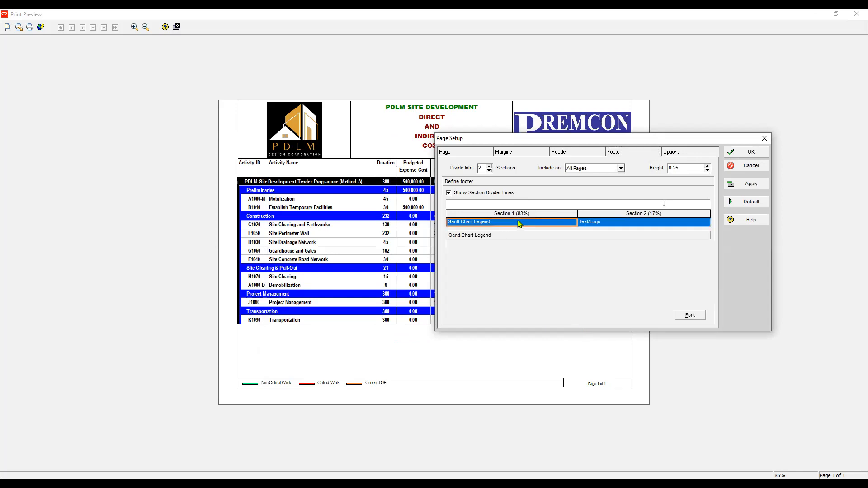
pyautogui.click(488, 222)
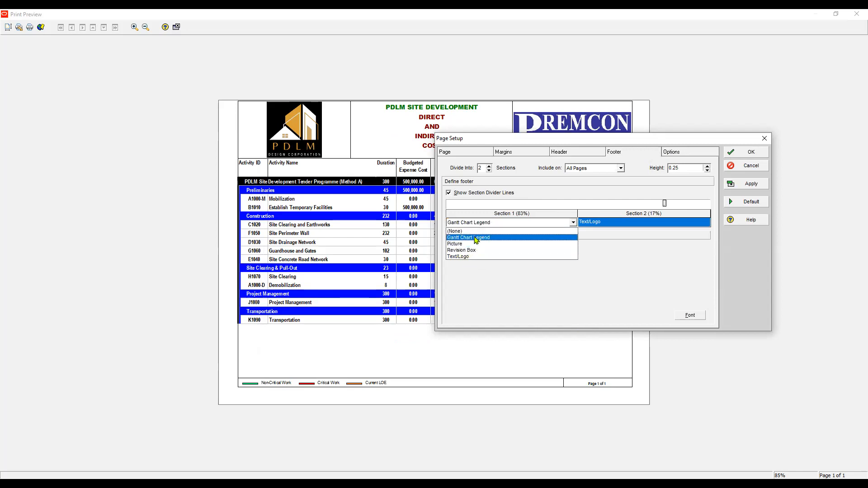
pyautogui.click(476, 238)
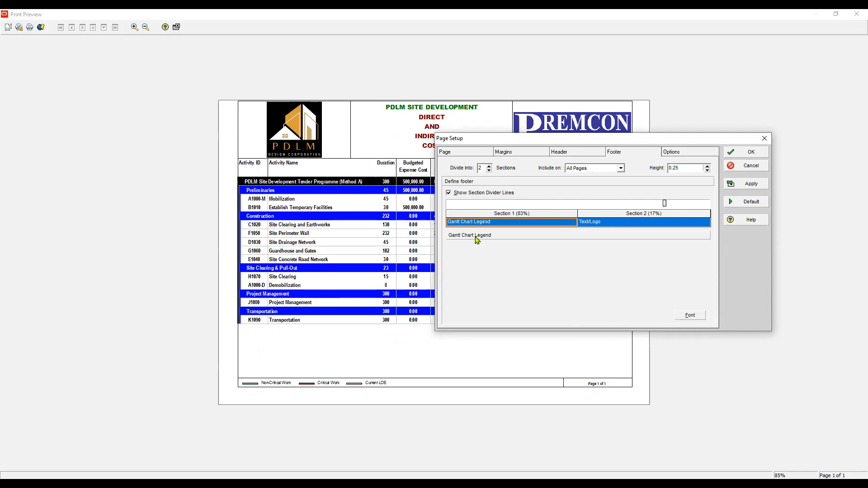
pyautogui.click(597, 225)
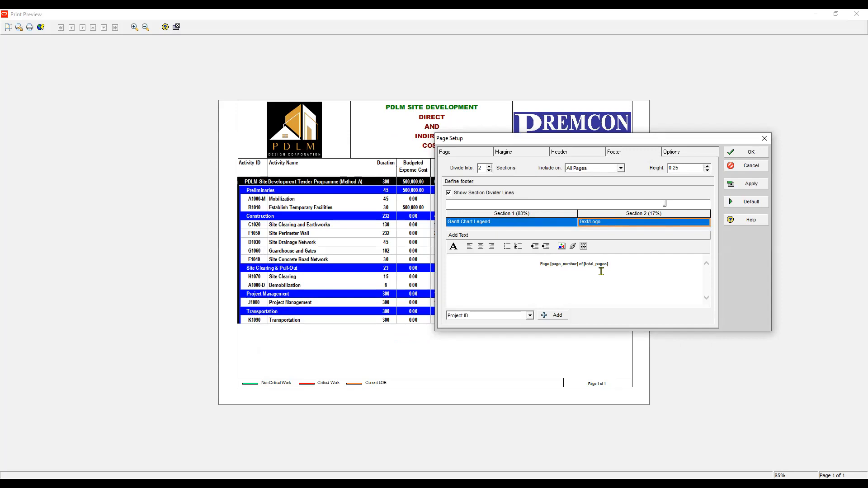
pyautogui.click(533, 264)
pyautogui.click(529, 315)
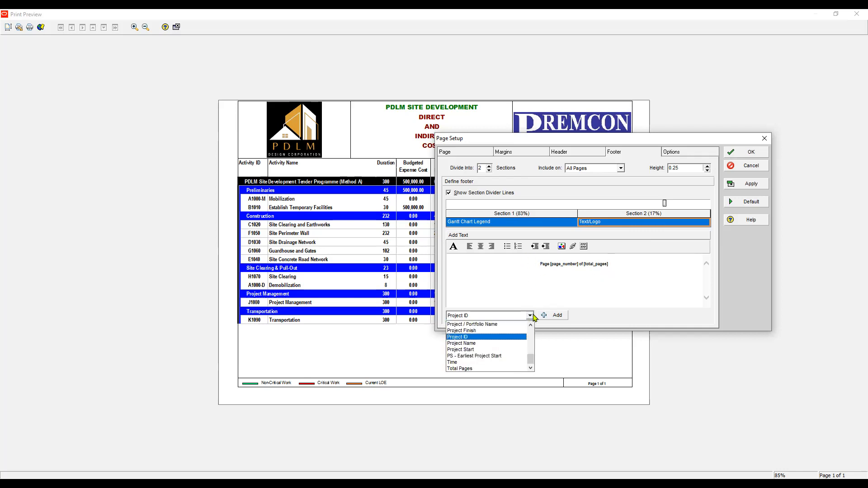
pyautogui.click(467, 344)
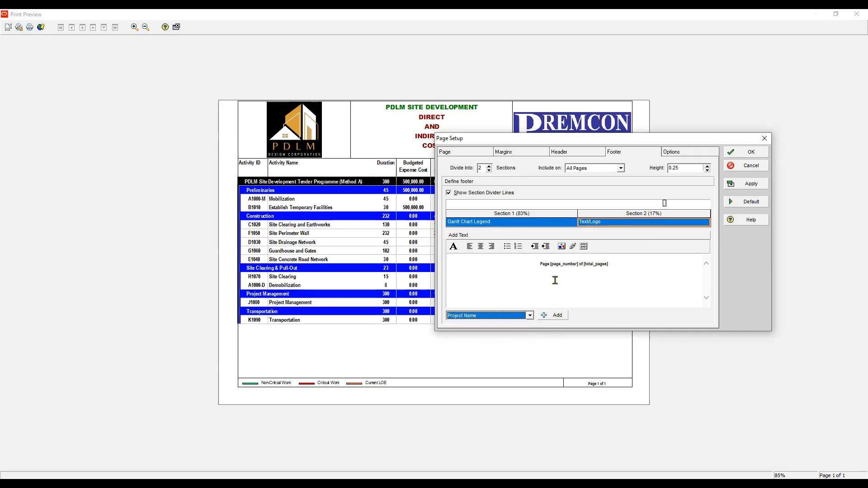
pyautogui.click(597, 271)
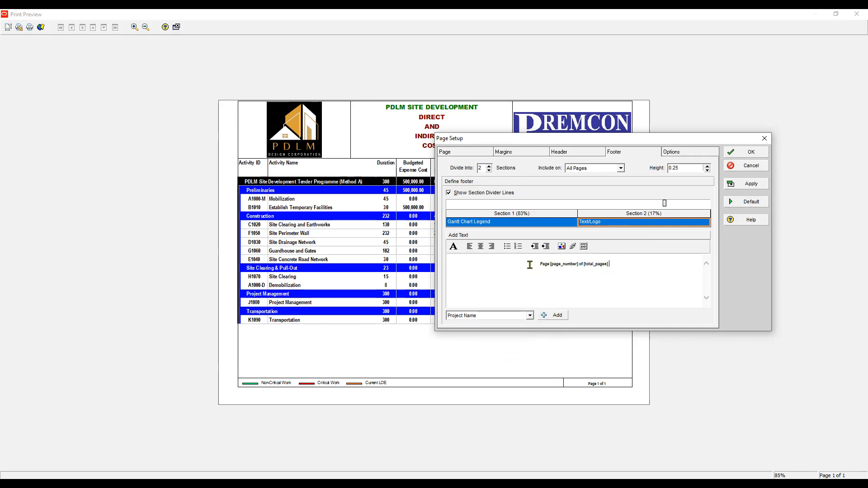
pyautogui.click(746, 184)
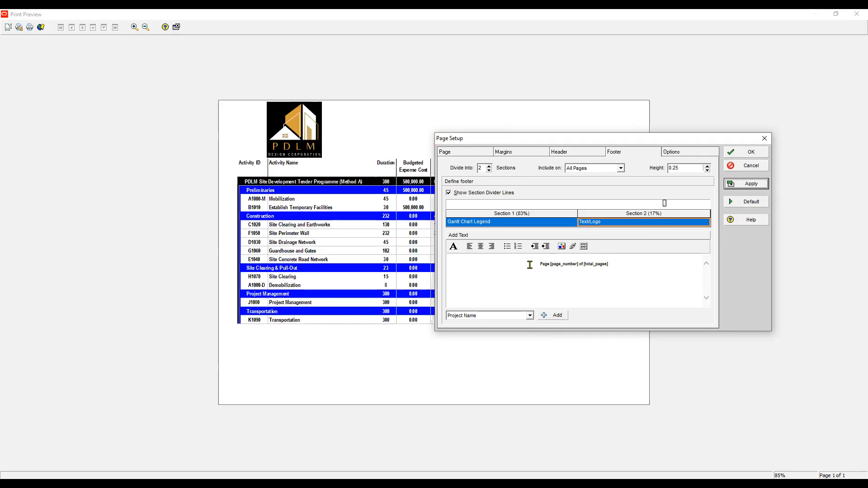
pyautogui.click(751, 154)
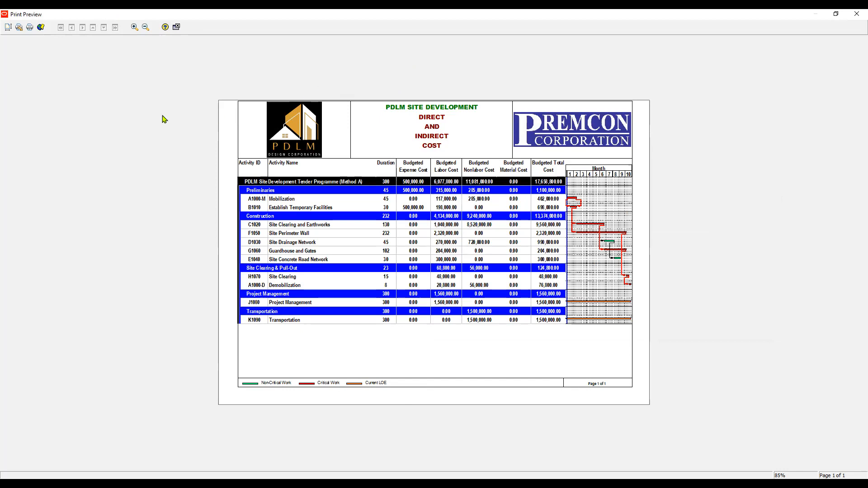
# Print the report to Microsoft Print to PDF as DIRECT AND INDIRECT COST, replacing the existing file, and close the preview
pyautogui.click(29, 28)
pyautogui.click(429, 151)
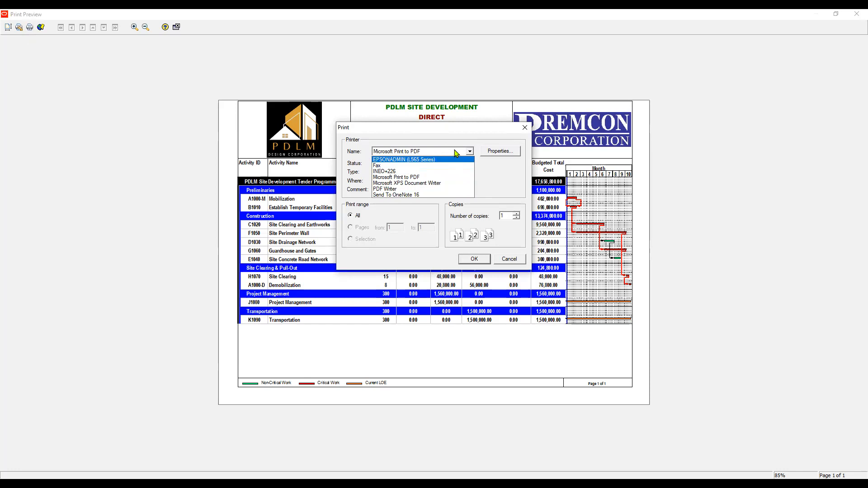
pyautogui.click(428, 153)
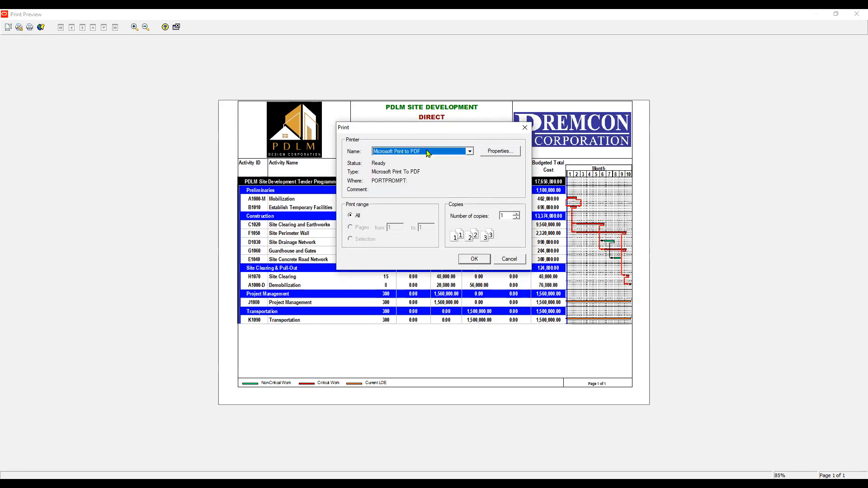
pyautogui.click(478, 259)
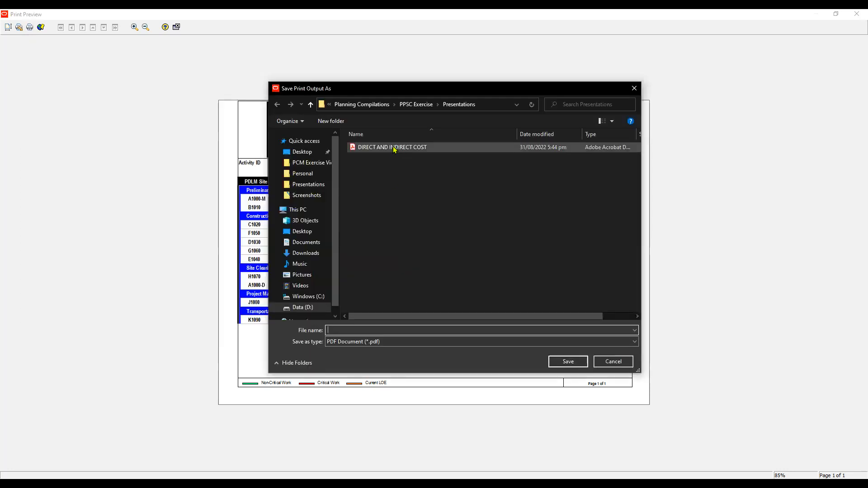
pyautogui.click(401, 149)
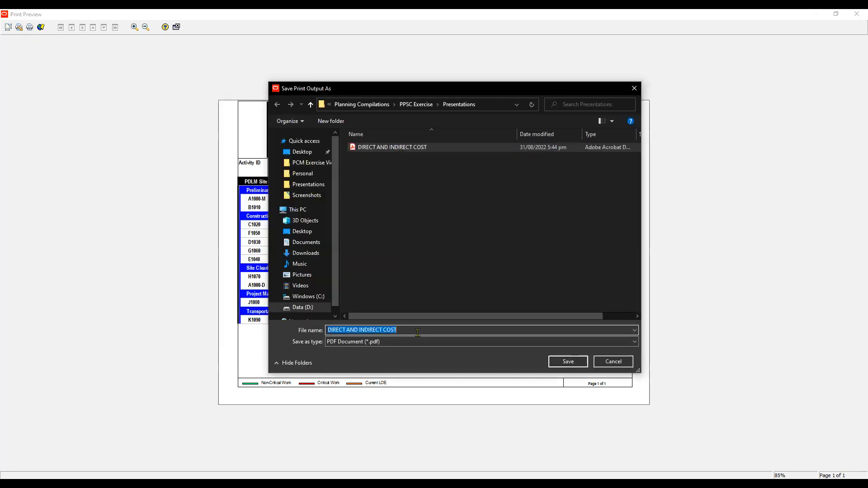
pyautogui.click(571, 365)
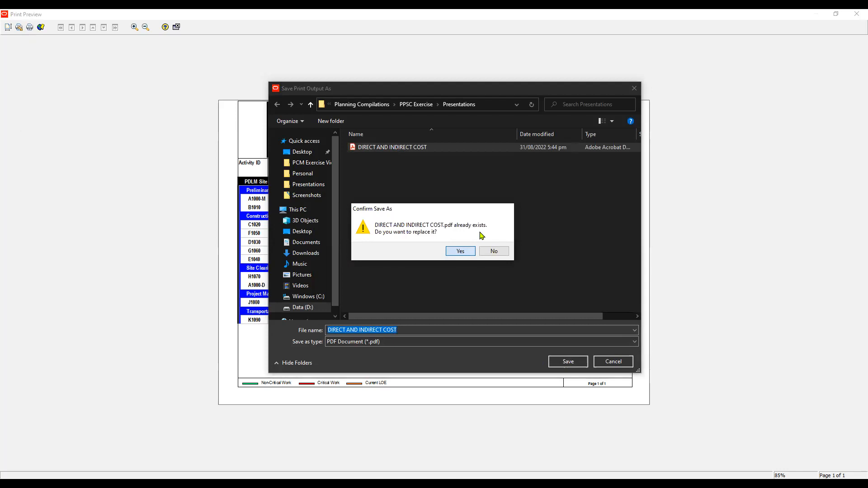
pyautogui.press('Return')
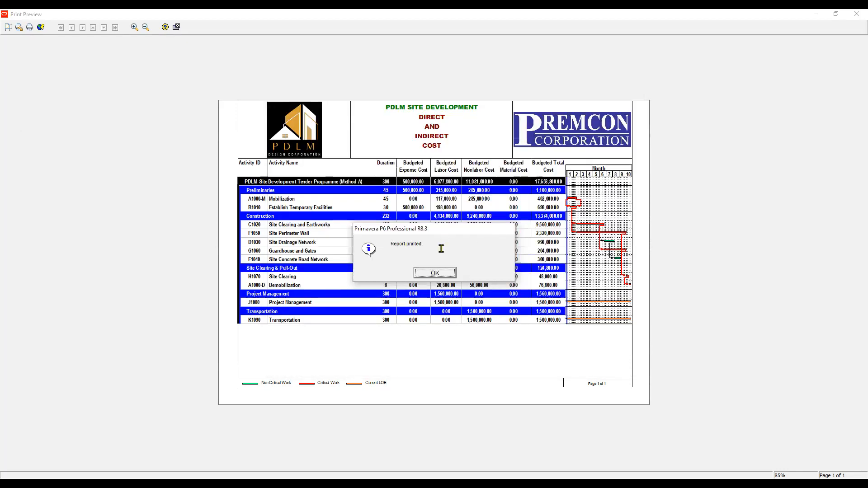
pyautogui.click(437, 275)
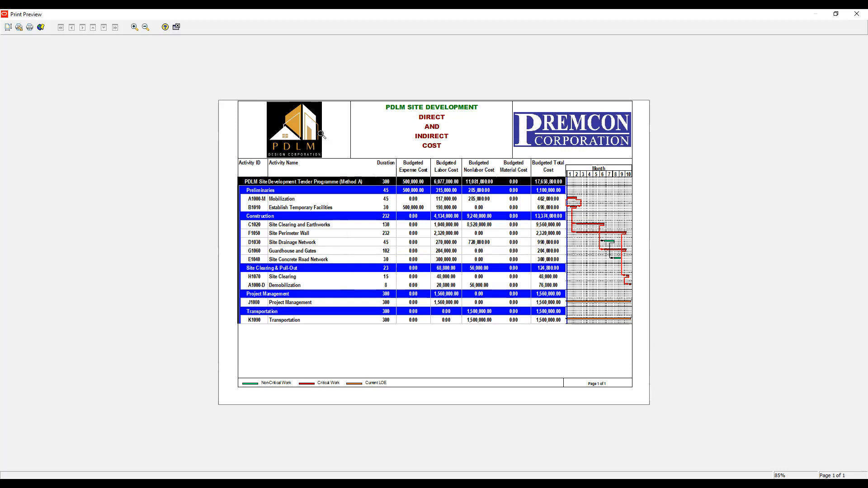
pyautogui.click(177, 28)
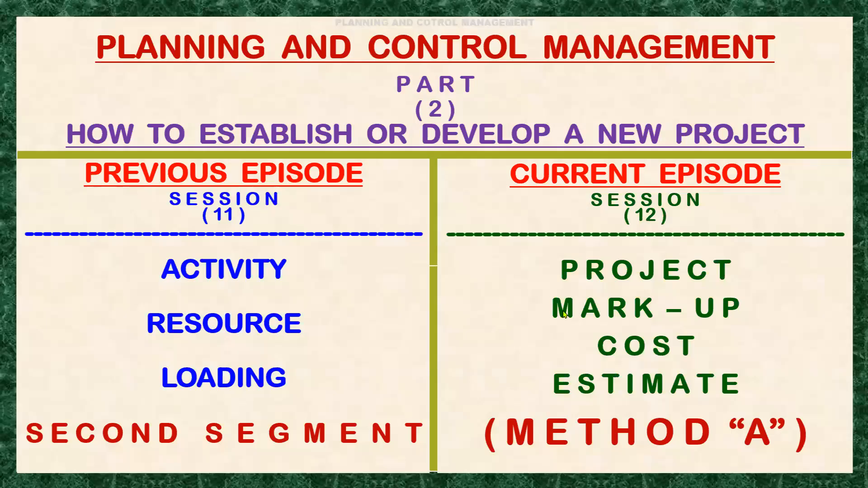
pyautogui.click(551, 424)
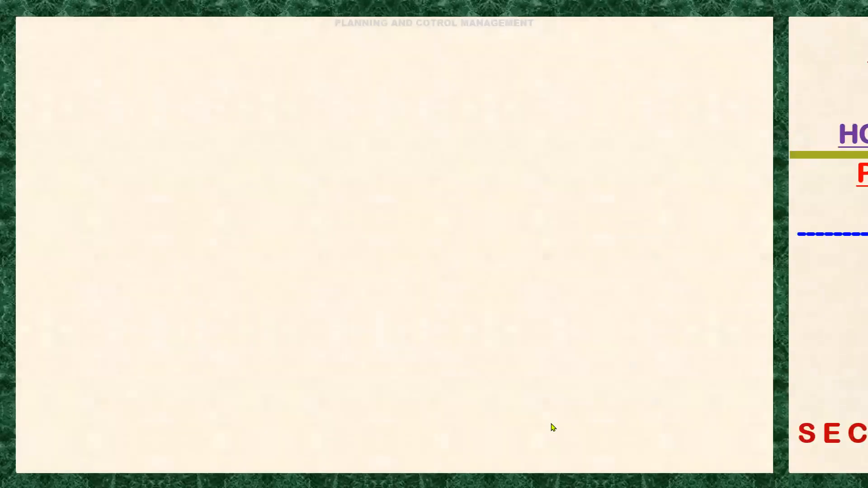
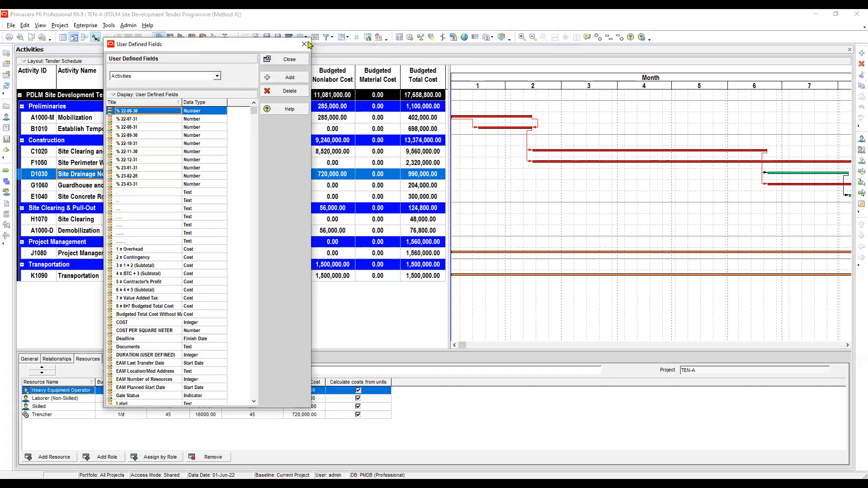
# Switch the User Defined Fields list to Activity Resource Assignments
pyautogui.moveTo(190, 44); pyautogui.dragTo(307, 41)
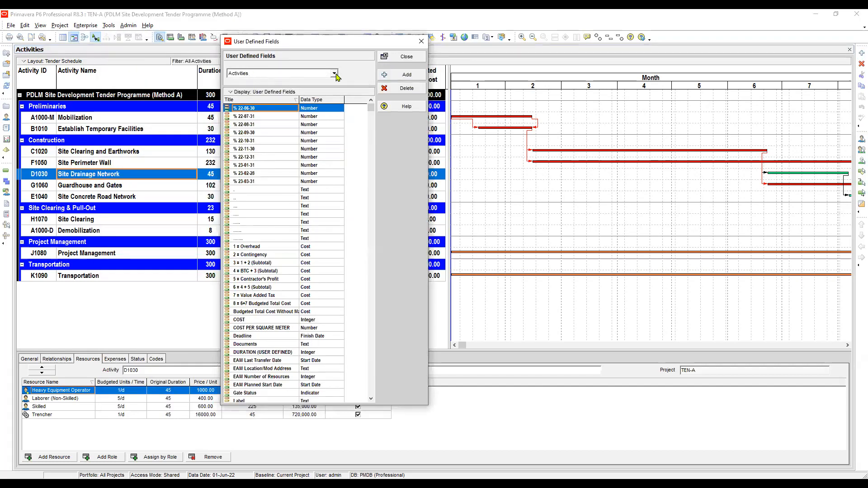
pyautogui.click(287, 74)
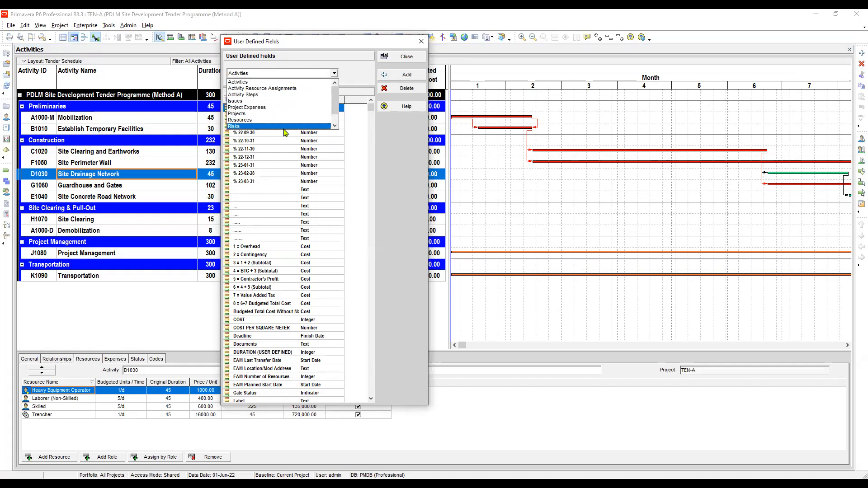
pyautogui.click(256, 90)
pyautogui.click(269, 111)
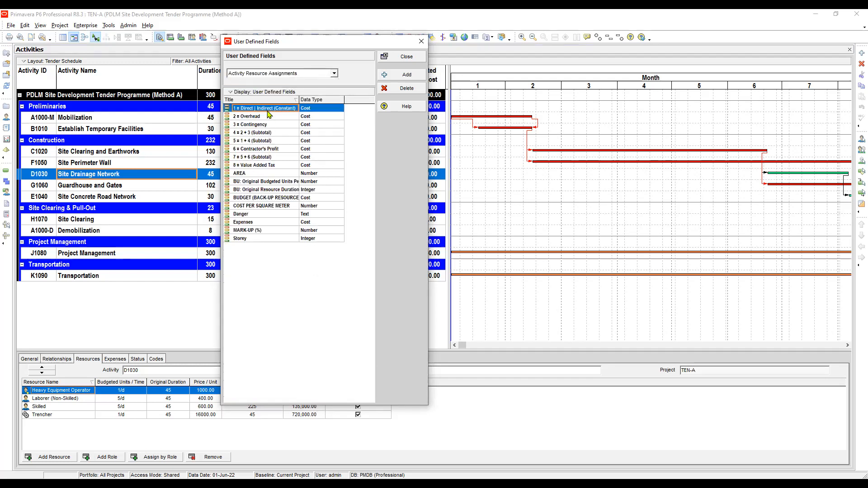
# Add a new user defined field titled A (Direct & Indirect)
pyautogui.click(408, 81)
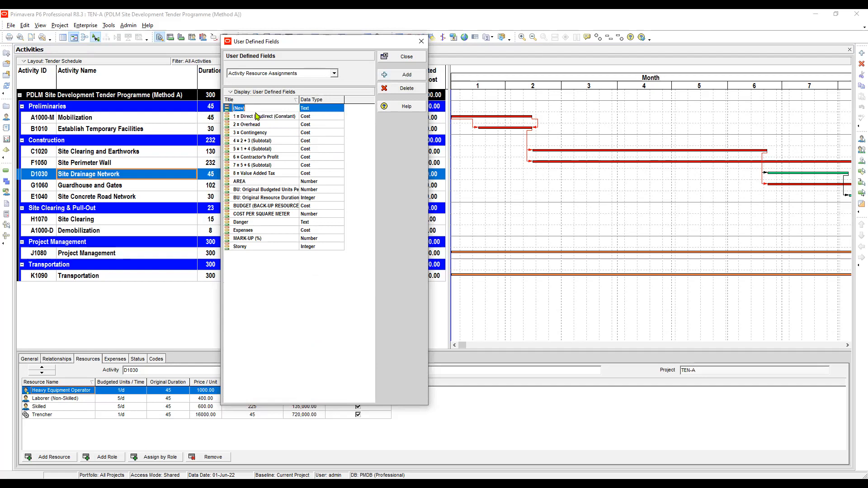
pyautogui.write('A')
pyautogui.write('(Dire')
pyautogui.write('ct')
pyautogui.write(' & Indire')
pyautogui.write('ct C')
pyautogui.write('ost')
pyautogui.press('BackSpace')
pyautogui.press('BackSpace')
pyautogui.press('BackSpace')
pyautogui.press('BackSpace')
pyautogui.press('Return')
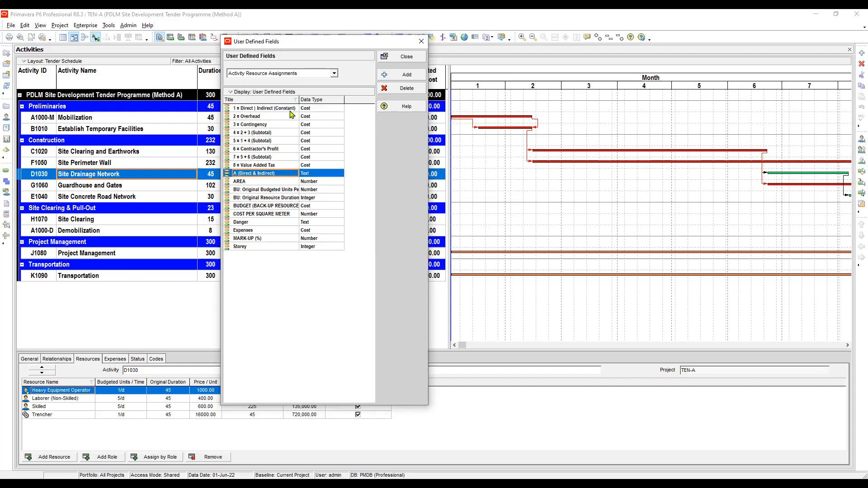
# Add a new user defined field titled B (Overhead)
pyautogui.click(407, 75)
pyautogui.click(255, 108)
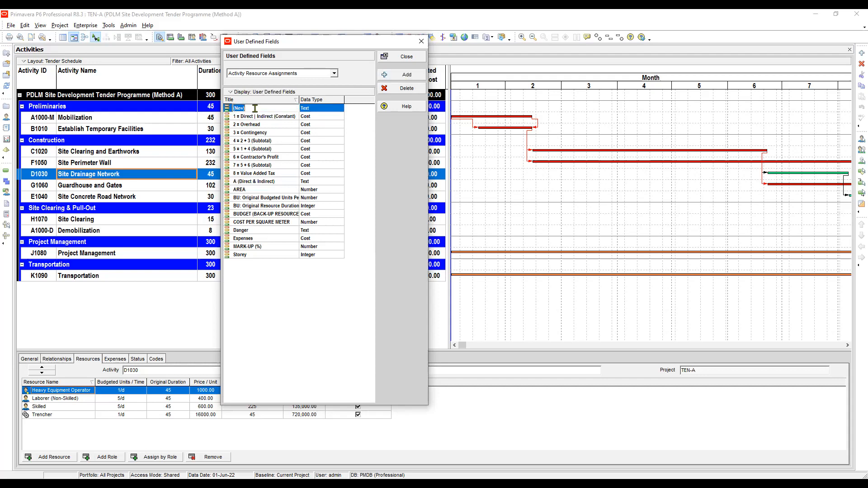
pyautogui.write('B (Overhead')
# Add a new user defined field titled C (Contingency)
pyautogui.click(407, 75)
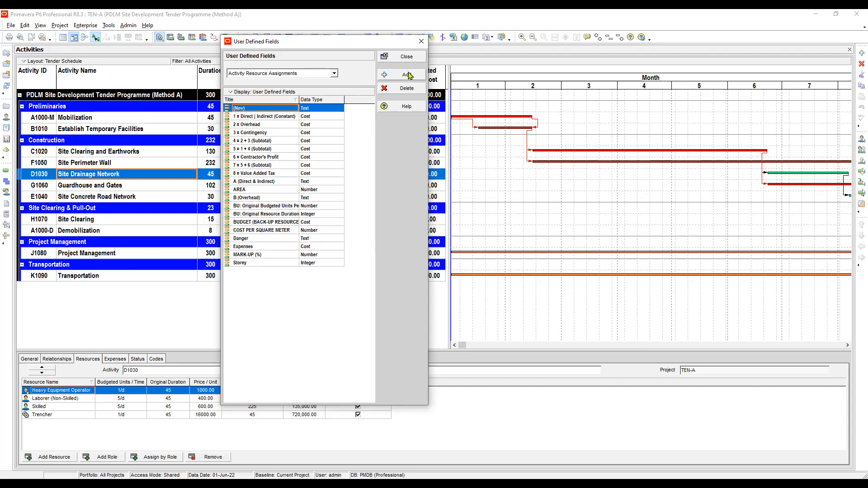
pyautogui.click(251, 109)
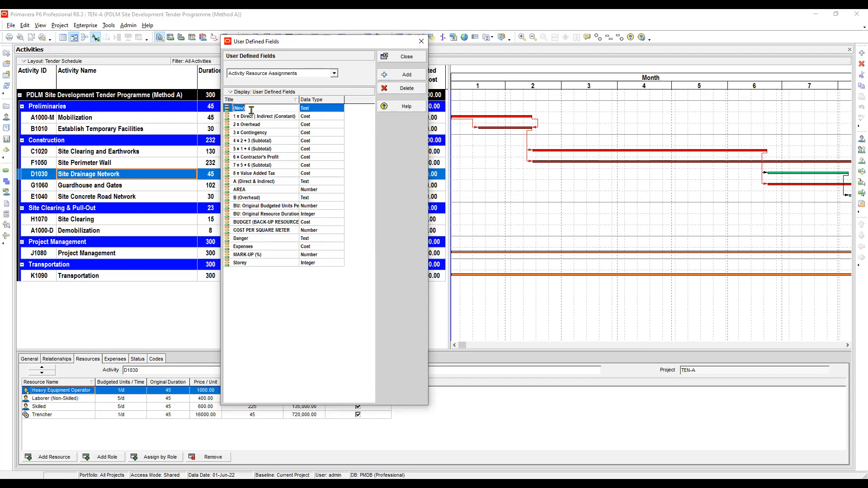
pyautogui.write('C (Contingency')
# Add a new user defined field titled D ( B + C) Subtotal
pyautogui.click(407, 76)
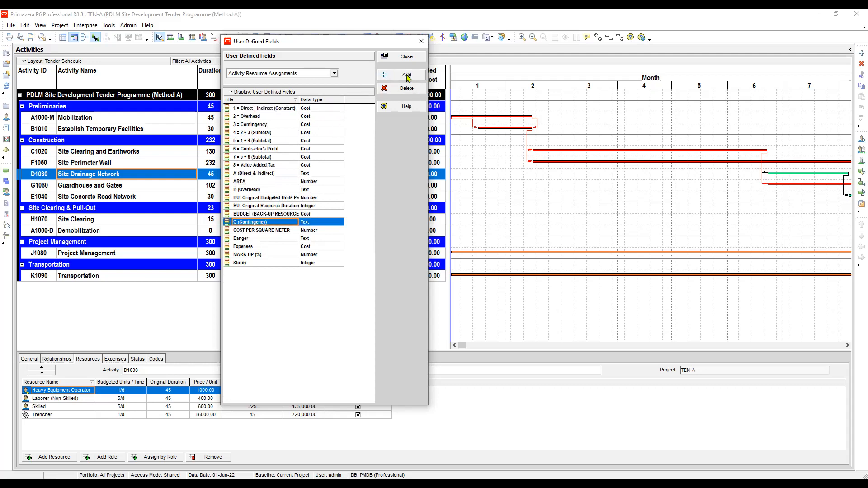
pyautogui.click(259, 110)
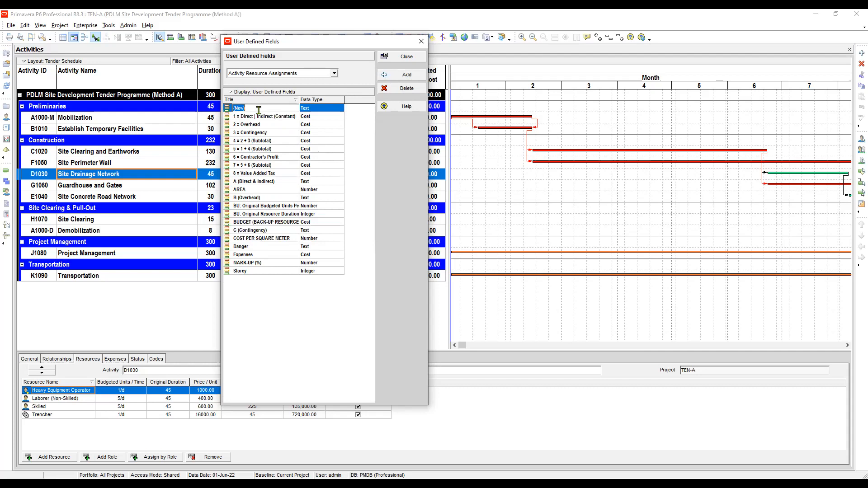
pyautogui.write('D ( B + C')
pyautogui.write(') Subtotal')
# Add a new user defined field titled E (A + D) Subtotal
pyautogui.click(408, 77)
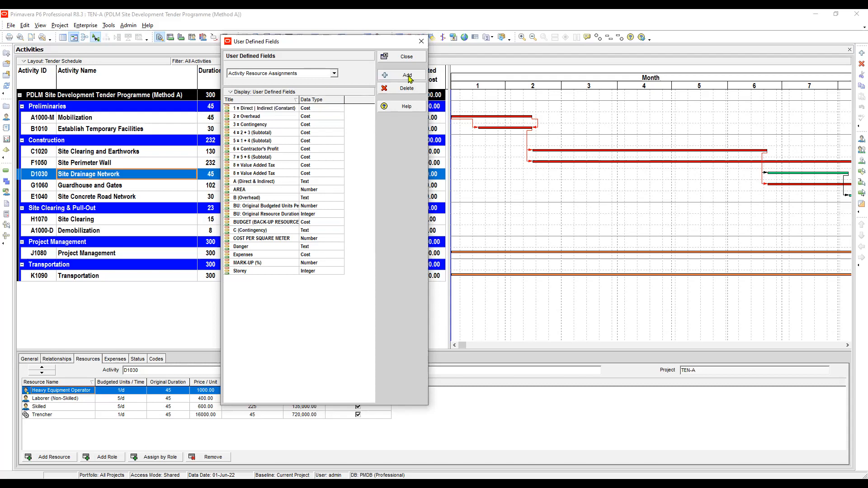
pyautogui.click(248, 118)
pyautogui.click(248, 109)
pyautogui.click(249, 108)
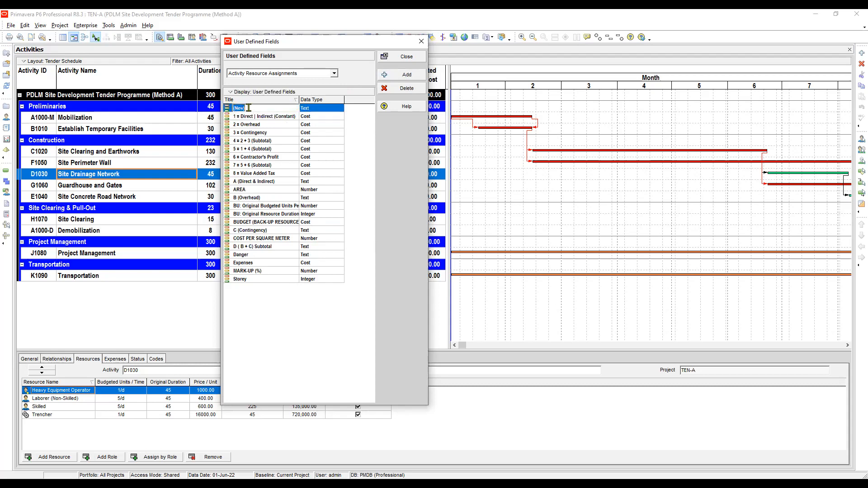
pyautogui.write('E (')
pyautogui.write('D')
pyautogui.write('(Sub')
pyautogui.write('total')
pyautogui.click(252, 109)
pyautogui.press('BackSpace')
pyautogui.write(')')
pyautogui.press('Delete')
# Add a new user defined field titled F (Contractor's Profit)
pyautogui.click(404, 75)
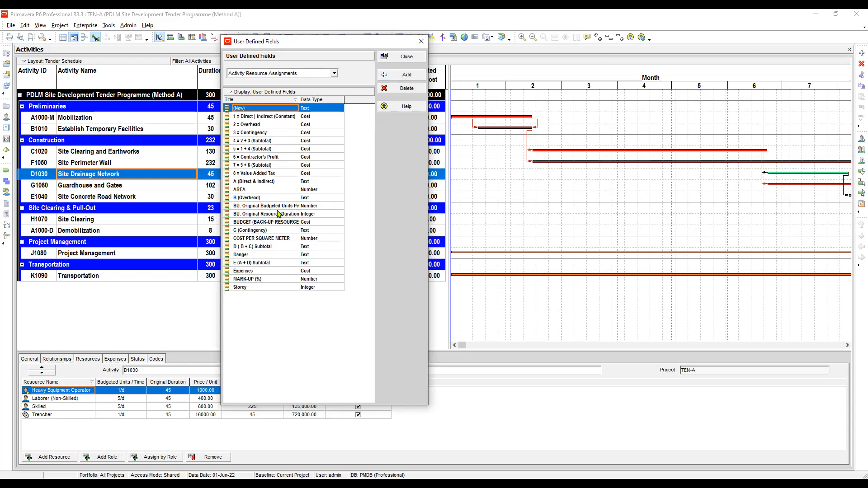
pyautogui.click(252, 183)
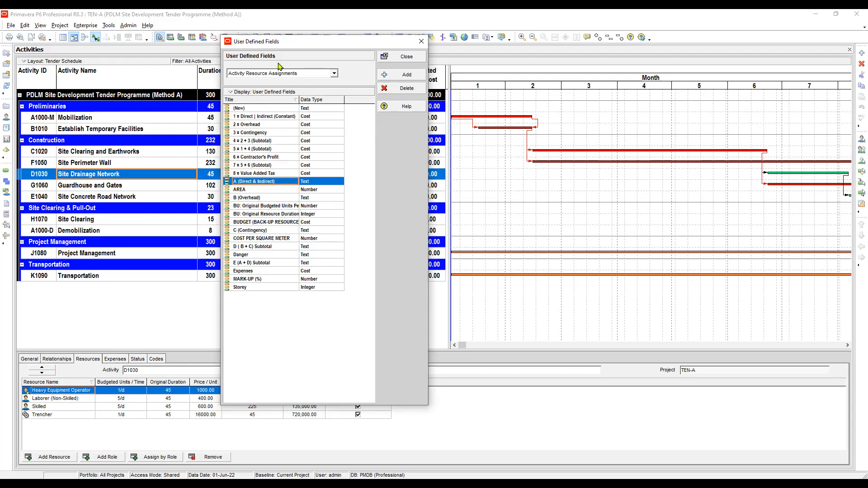
pyautogui.click(254, 109)
pyautogui.click(254, 108)
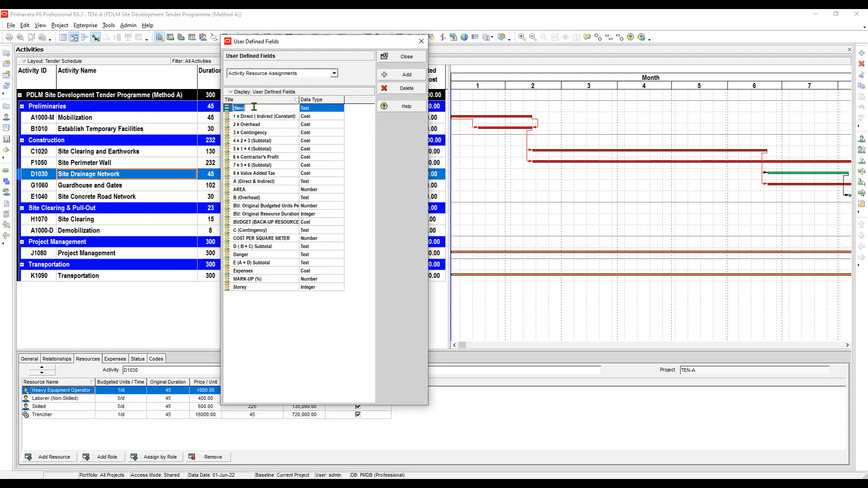
pyautogui.write("F (Contractor's Profit)")
# Add a new user defined field titled G (E + F) Subtotal
pyautogui.click(408, 82)
pyautogui.click(251, 109)
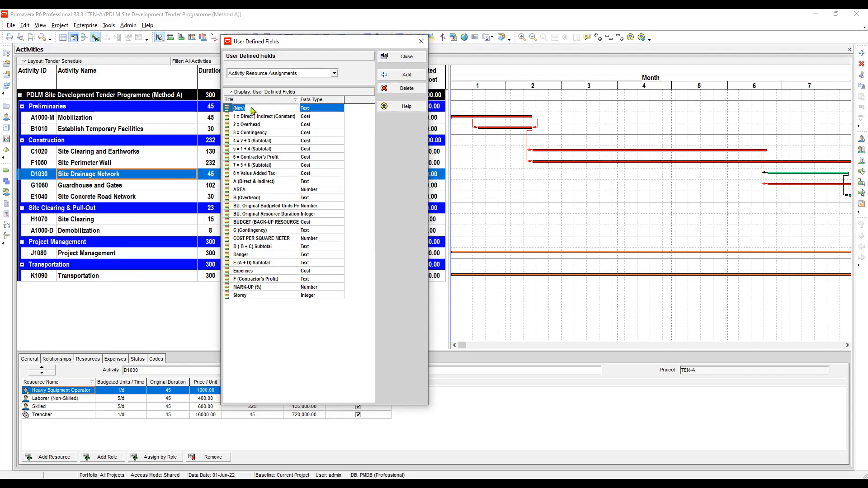
pyautogui.write('G (E + F) Subtotal')
# Add a new user defined field titled H (Value Added Tax)
pyautogui.click(407, 75)
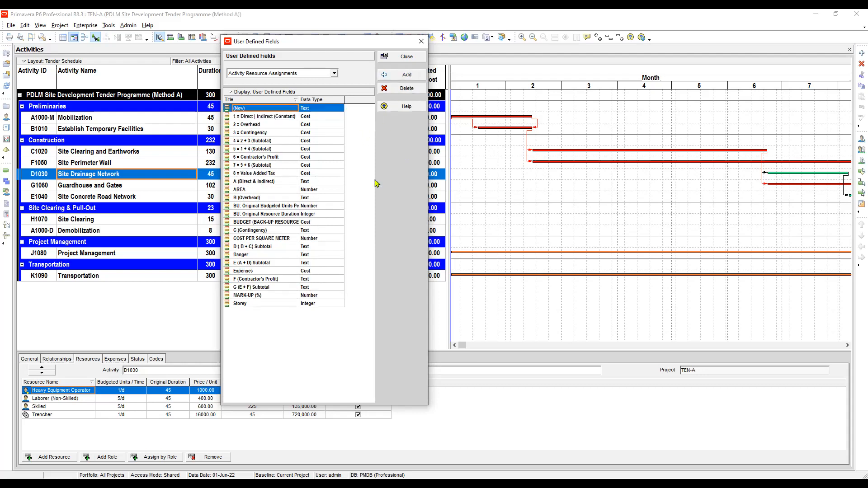
pyautogui.click(254, 109)
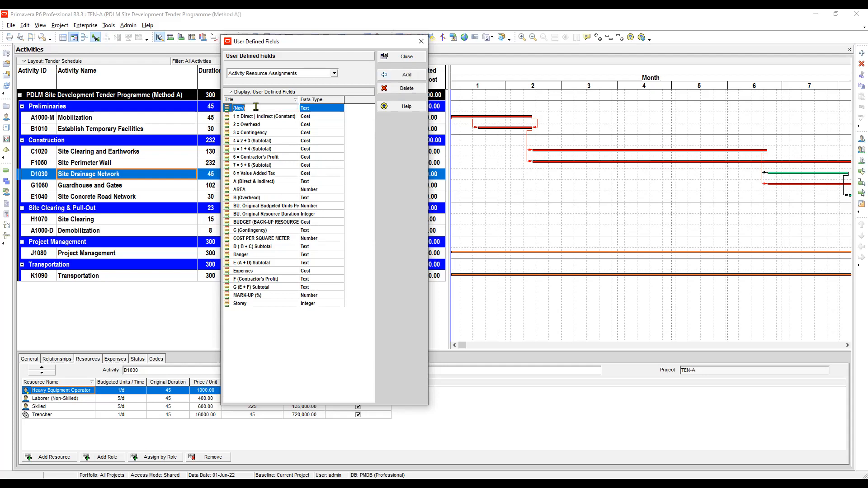
pyautogui.write('H')
pyautogui.write('(Value Added Tax')
pyautogui.press('Return')
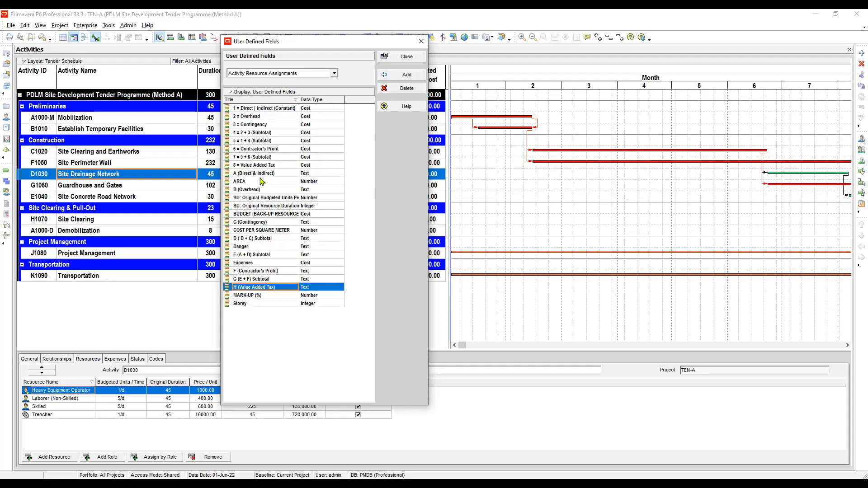
# Set the data type of fields A (Direct & Indirect) and B (Overhead) to Cost
pyautogui.click(260, 176)
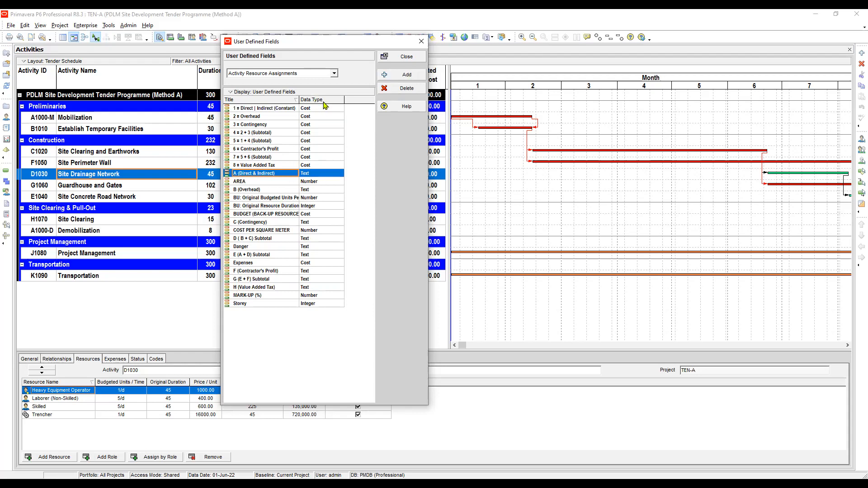
pyautogui.click(314, 175)
pyautogui.click(312, 184)
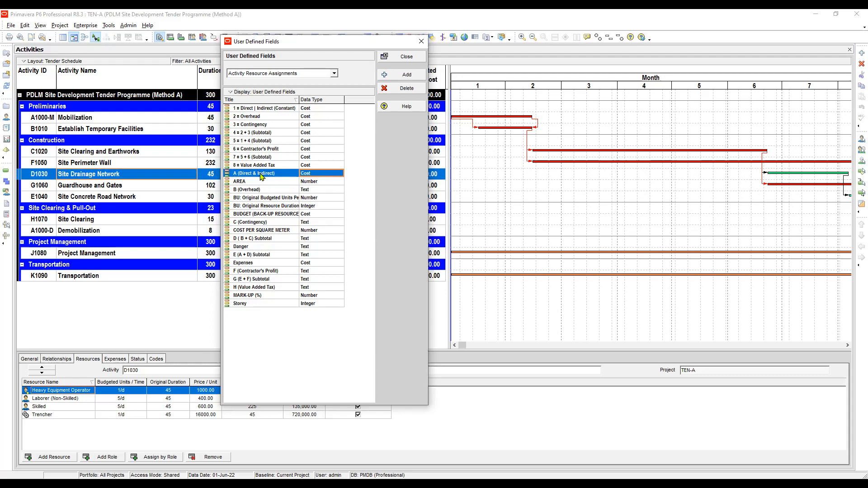
pyautogui.click(259, 194)
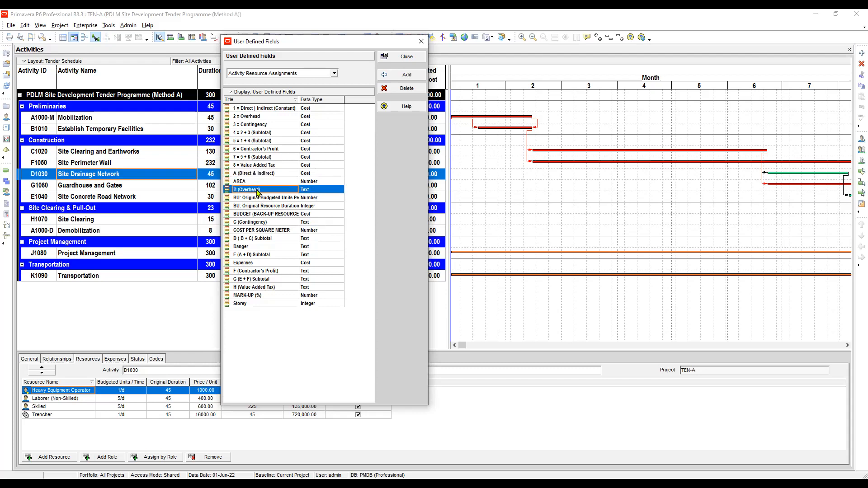
pyautogui.click(312, 191)
pyautogui.click(312, 192)
pyautogui.click(316, 202)
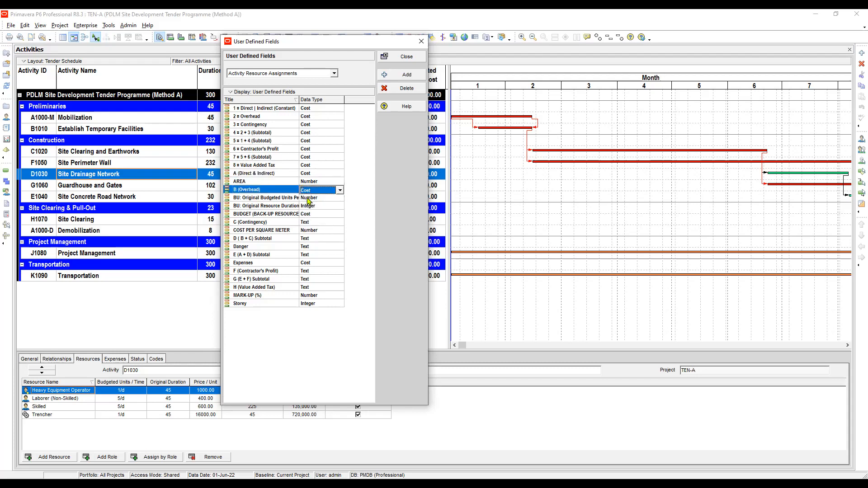
# Set the data type of the C (Contingency) field to Cost
pyautogui.click(253, 221)
pyautogui.click(316, 224)
pyautogui.click(316, 223)
pyautogui.click(316, 232)
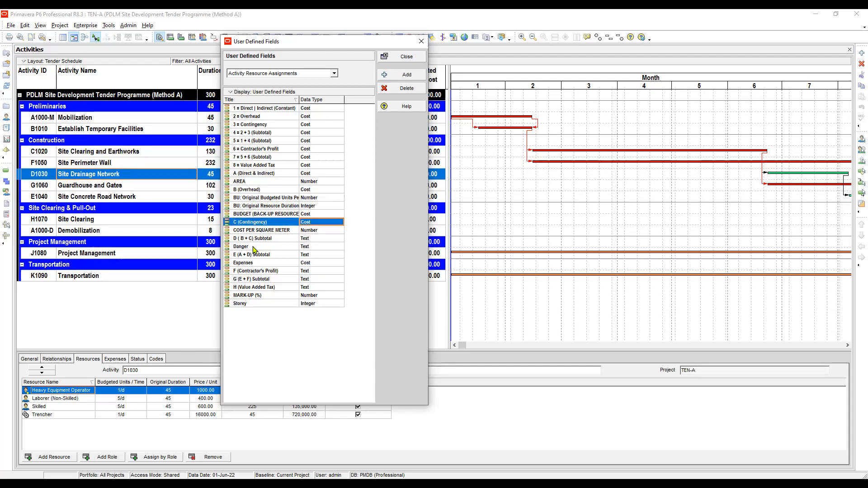
# Remove the extra space in the D (B + C) Subtotal title and set its data type to Cost
pyautogui.click(255, 239)
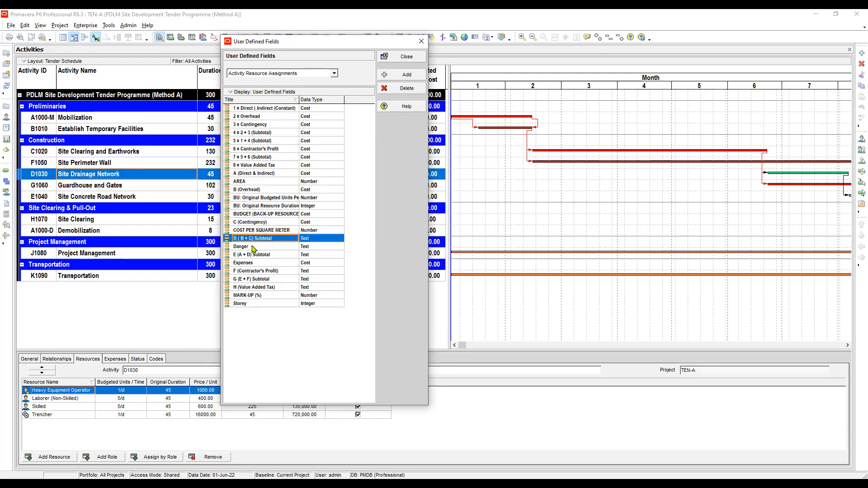
pyautogui.click(245, 240)
pyautogui.click(241, 239)
pyautogui.press('BackSpace')
pyautogui.doubleClick(316, 239)
pyautogui.click(316, 249)
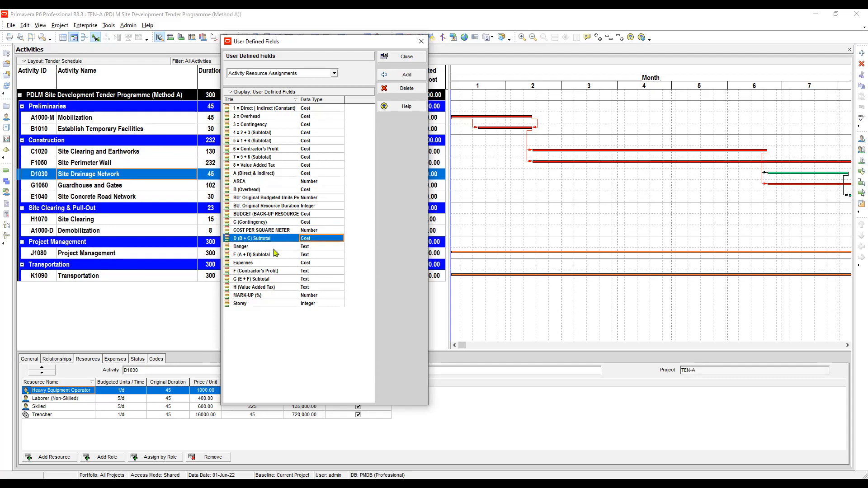
# Set the data type of the E (A + D) Subtotal field to Cost
pyautogui.click(248, 256)
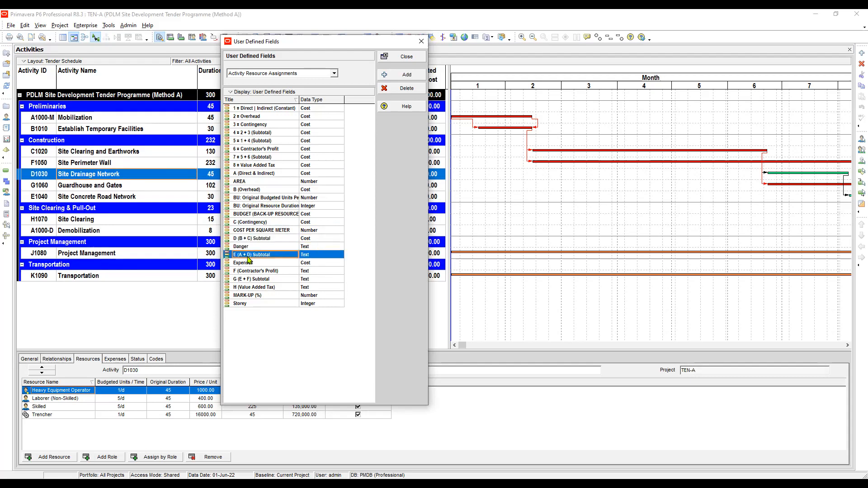
pyautogui.doubleClick(308, 256)
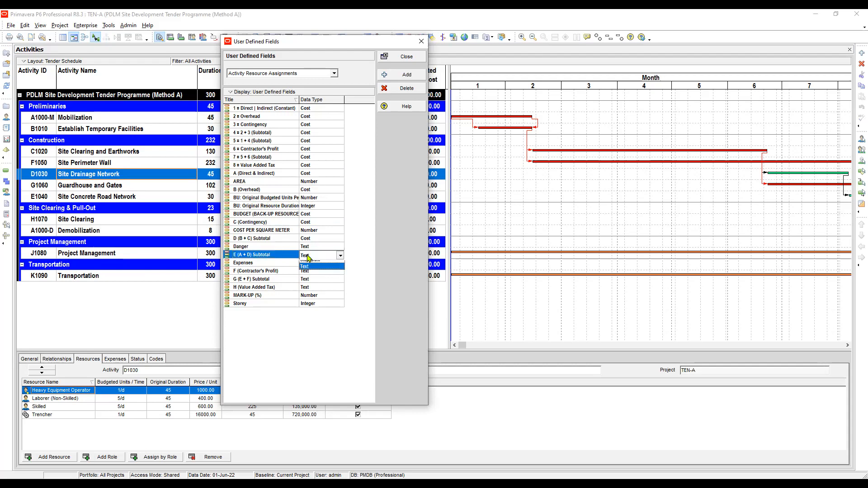
pyautogui.click(310, 267)
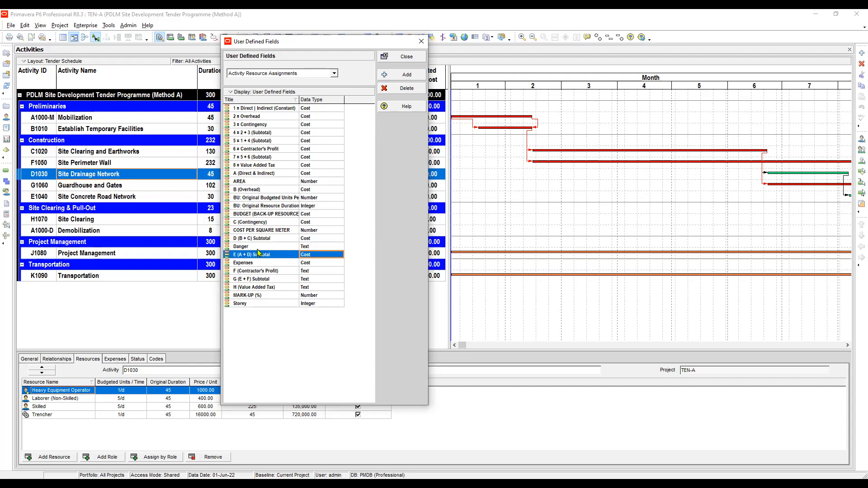
# Set the data type of F (Contractor's Profit) and G (E + F) Subtotal to Cost
pyautogui.click(261, 264)
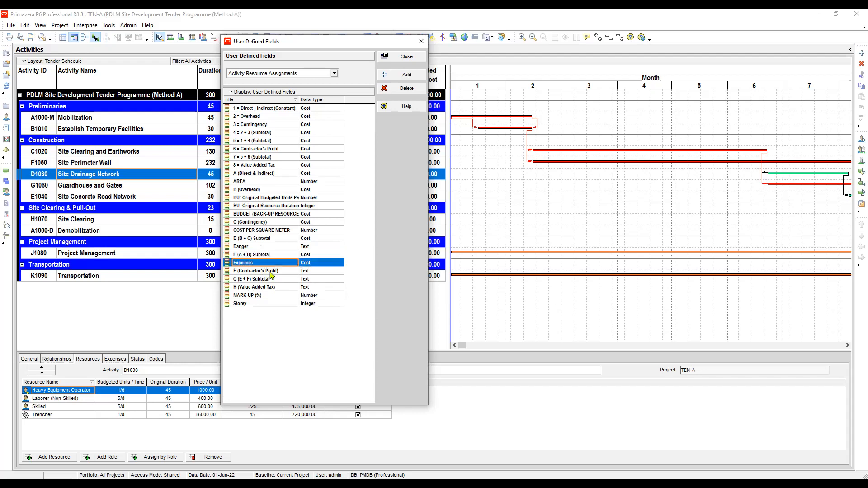
pyautogui.click(271, 273)
pyautogui.click(314, 271)
pyautogui.click(314, 272)
pyautogui.click(308, 283)
pyautogui.click(257, 280)
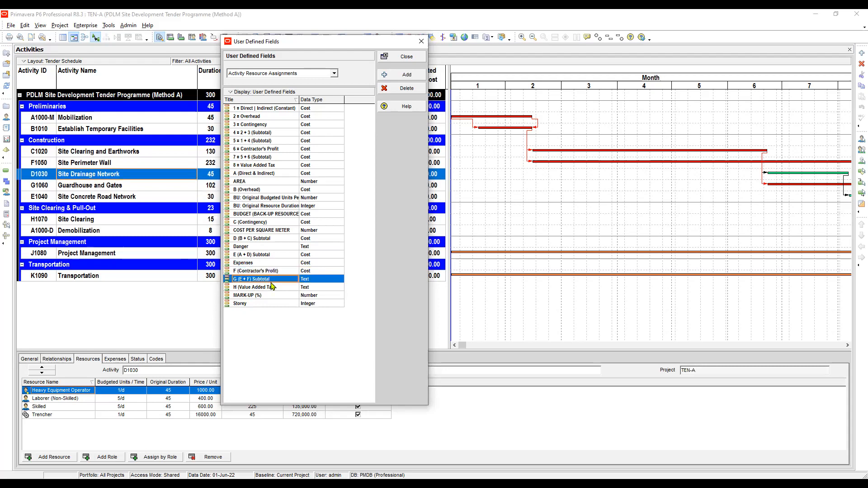
pyautogui.click(314, 280)
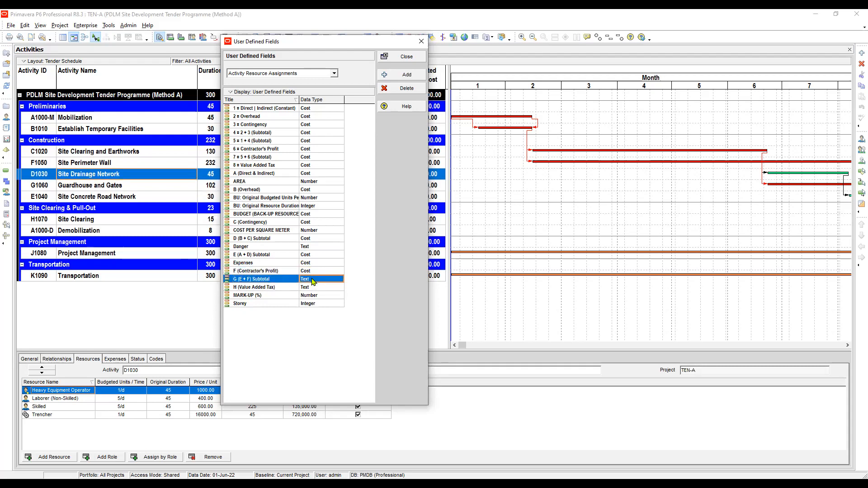
pyautogui.click(313, 280)
pyautogui.click(312, 288)
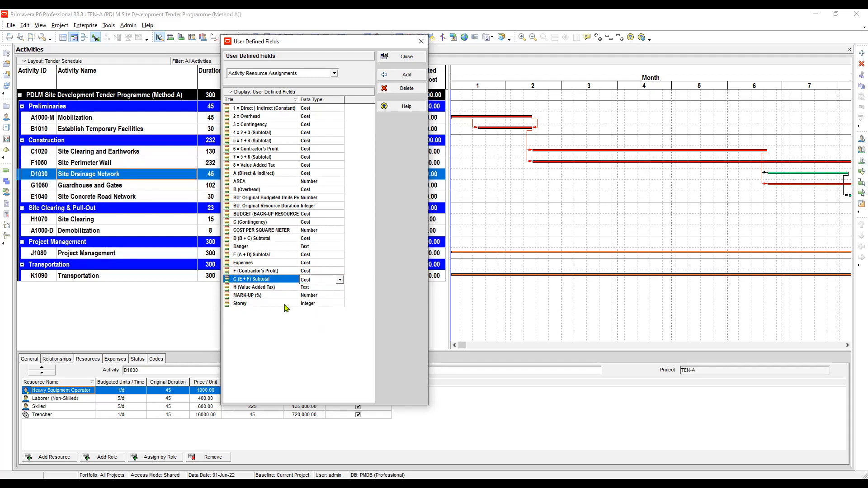
pyautogui.press('Return')
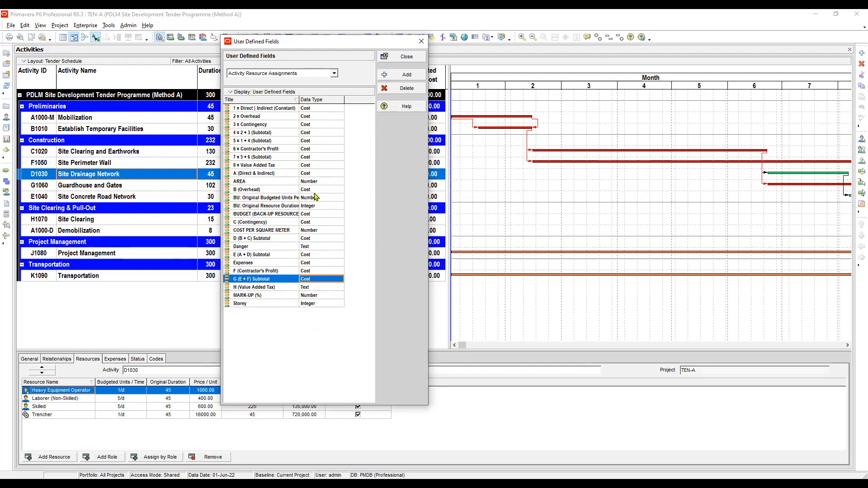
# Review the numbered cost fields' data types and close the User Defined Fields dialog
pyautogui.click(319, 140)
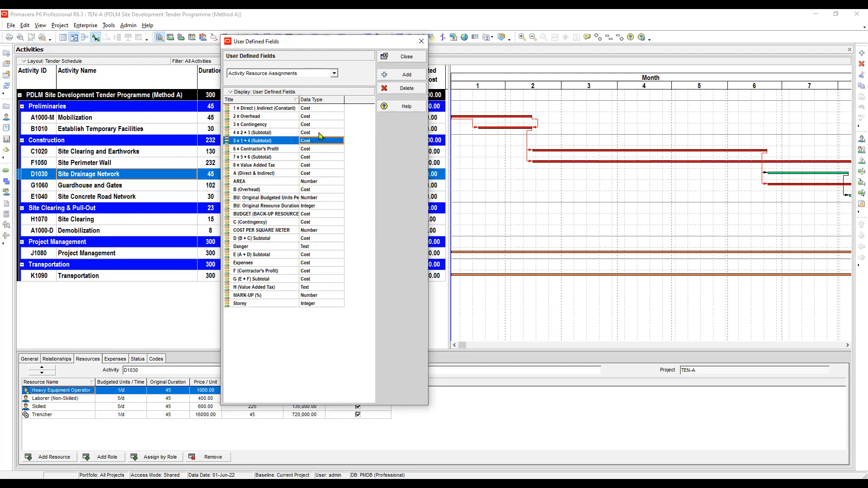
pyautogui.click(319, 132)
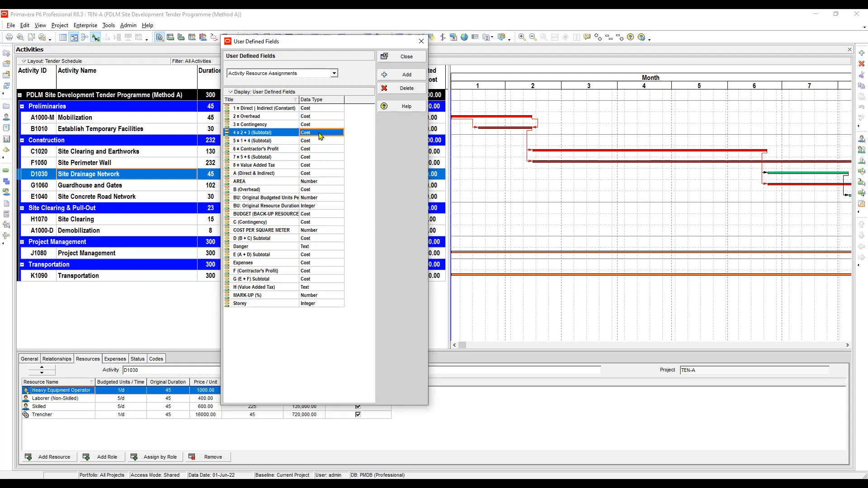
pyautogui.click(408, 59)
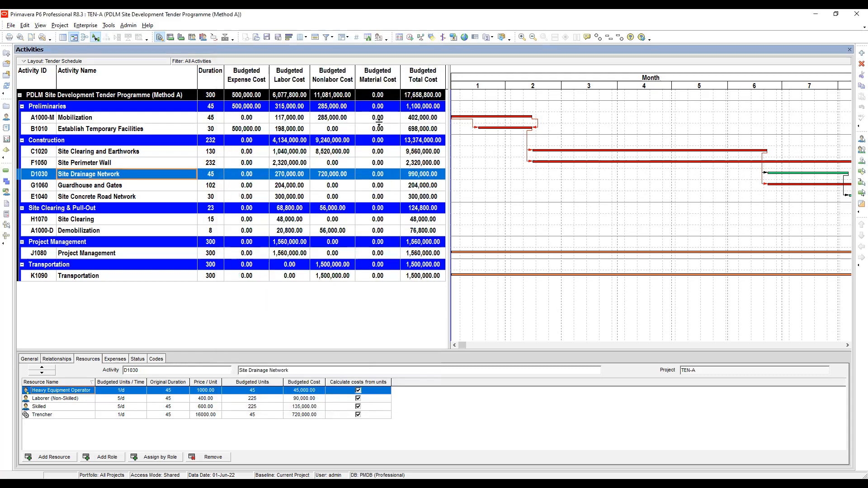
# Examine the budgeted cost values of the resource assignments on activity D1030
pyautogui.click(191, 406)
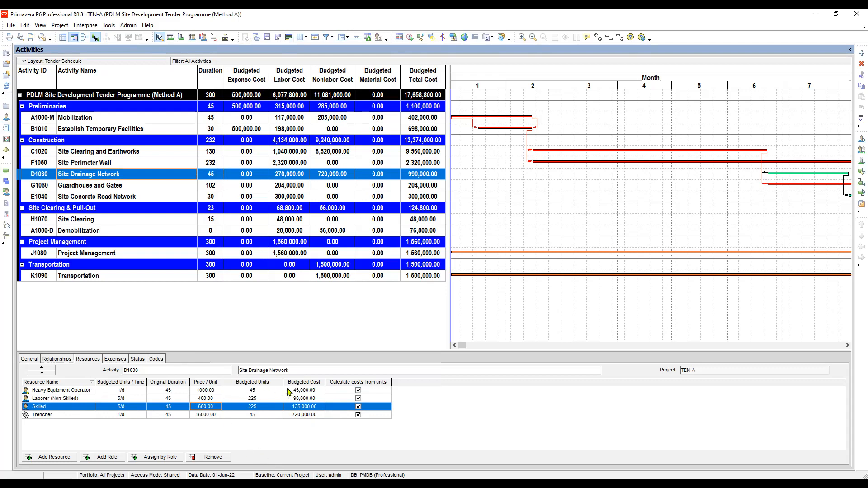
pyautogui.click(316, 391)
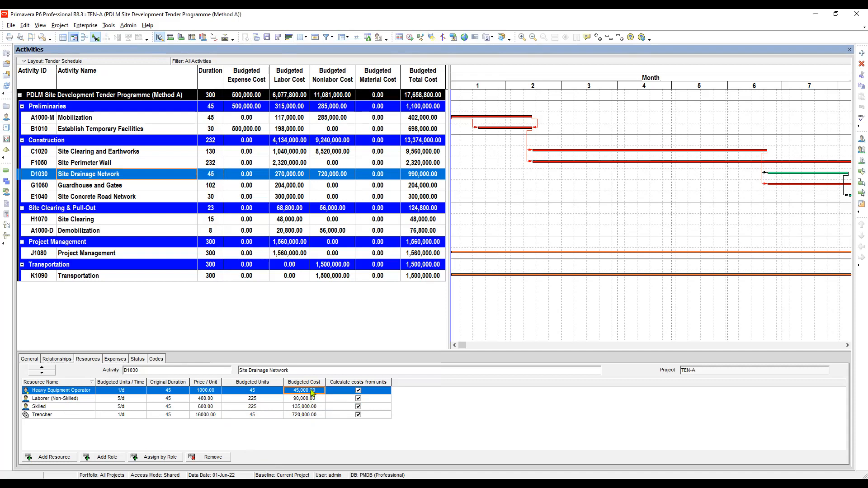
pyautogui.click(310, 398)
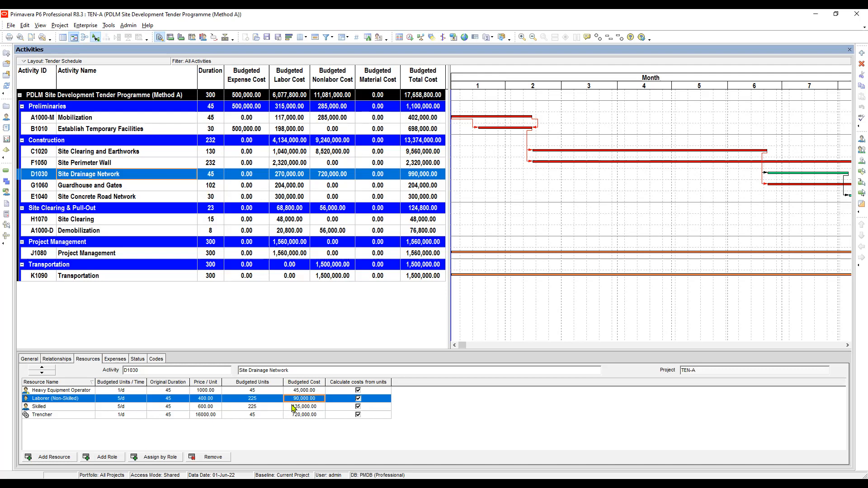
pyautogui.click(313, 407)
pyautogui.click(315, 416)
pyautogui.click(312, 399)
pyautogui.click(310, 391)
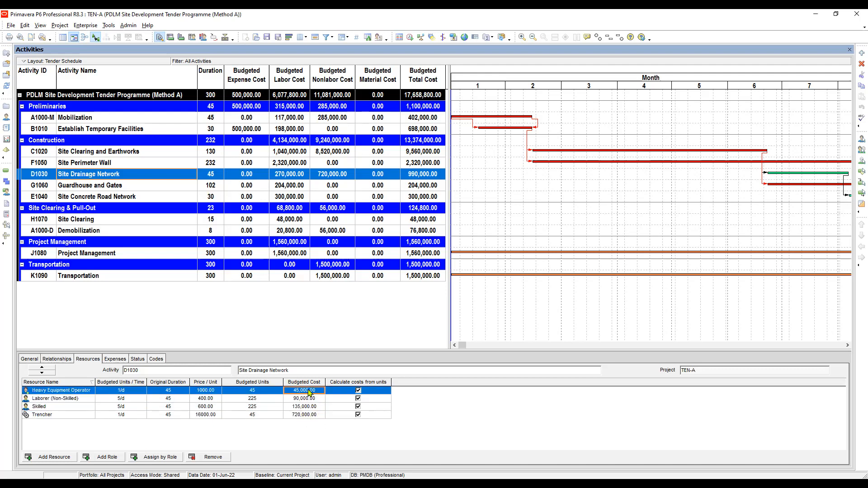
pyautogui.click(306, 400)
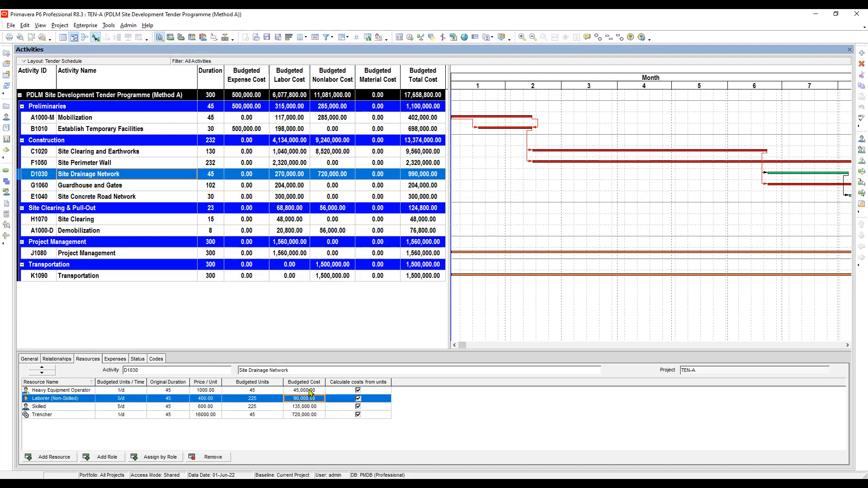
pyautogui.click(312, 392)
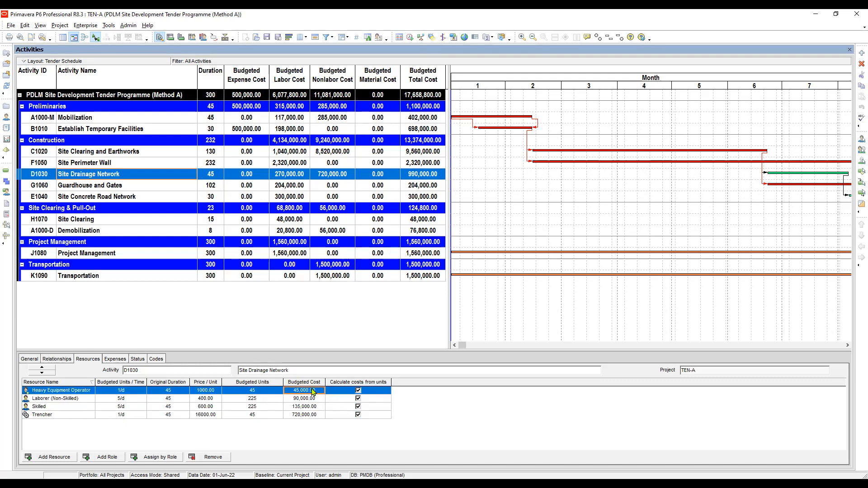
pyautogui.click(311, 400)
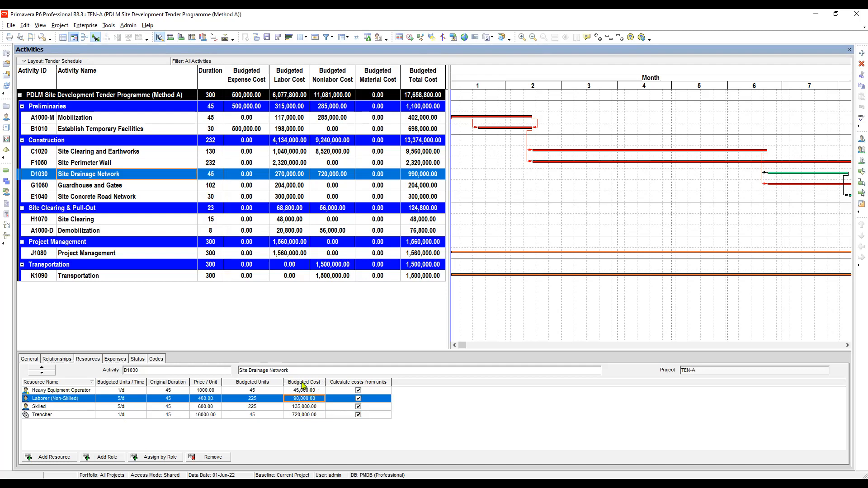
pyautogui.click(302, 391)
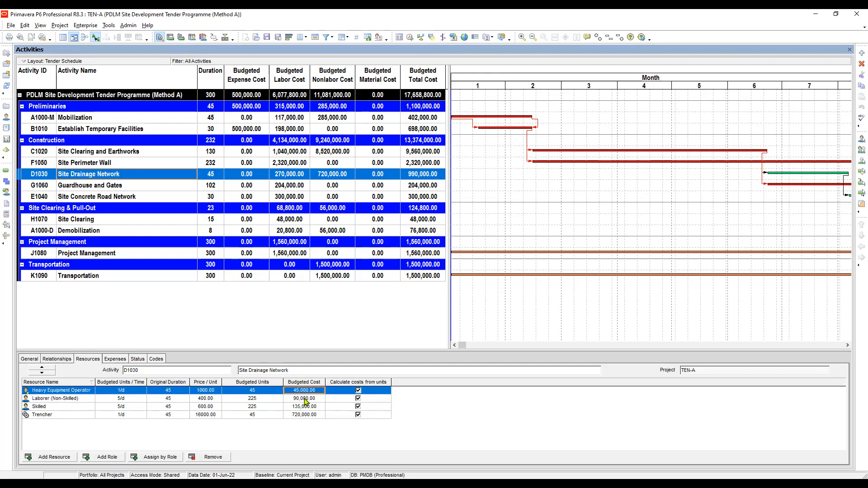
pyautogui.click(305, 399)
pyautogui.click(308, 389)
pyautogui.click(305, 397)
pyautogui.click(306, 390)
pyautogui.click(305, 400)
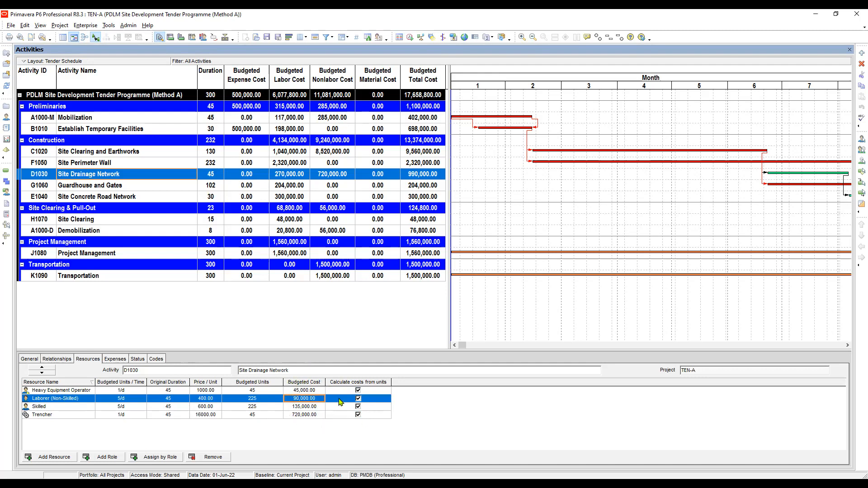
pyautogui.click(306, 391)
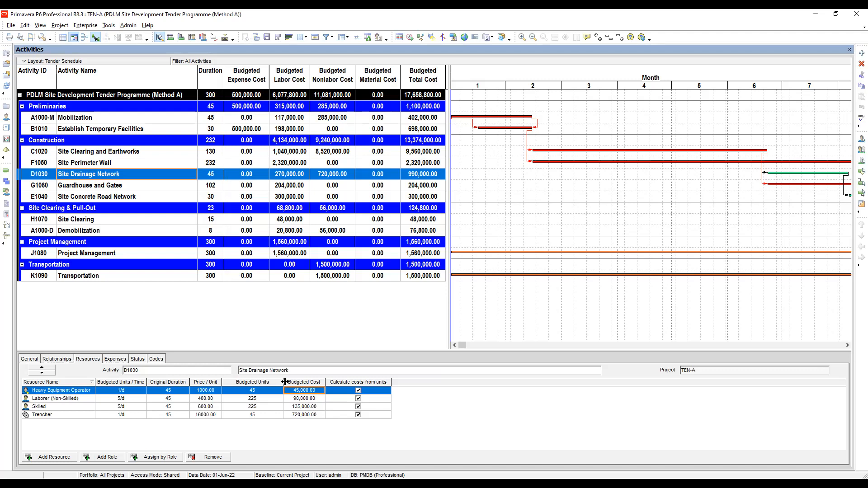
# Narrow the Budgeted Units column and open the resource assignment column customization
pyautogui.moveTo(284, 383)
pyautogui.mouseDown()
pyautogui.moveTo(258, 382)
pyautogui.moveTo(272, 390)
pyautogui.mouseUp()
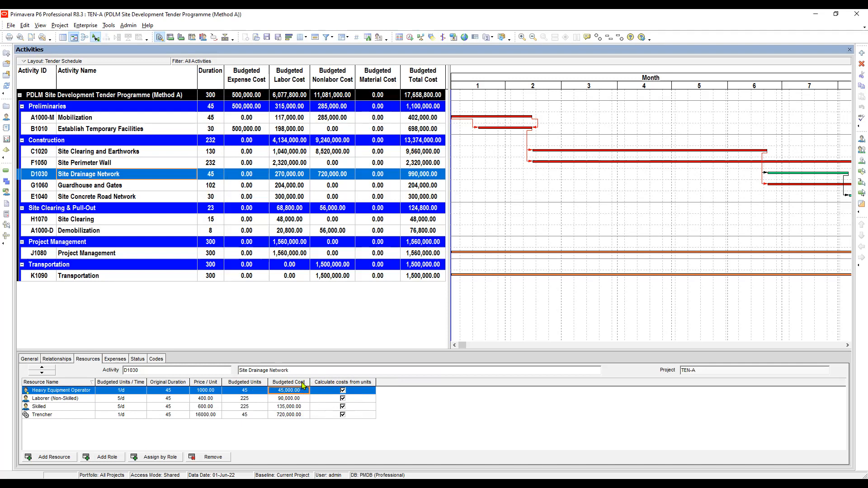
pyautogui.rightClick(328, 383)
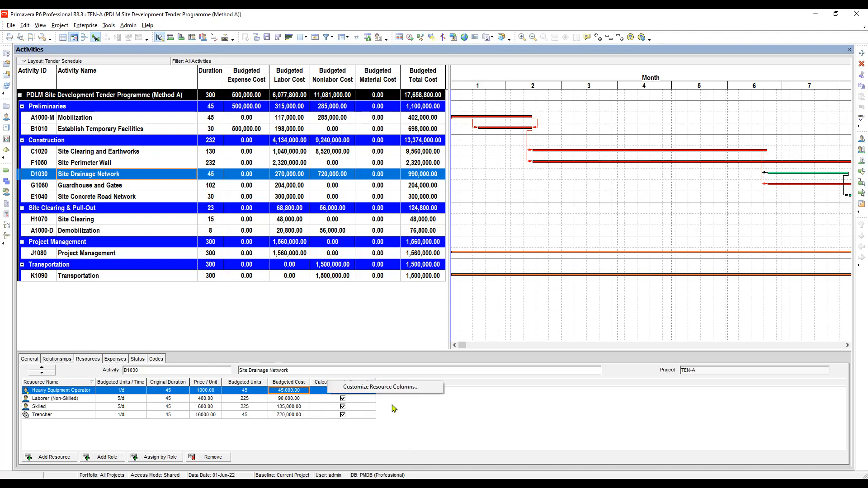
pyautogui.click(381, 387)
# Add the A (Direct & Indirect) and B (Overhead) user defined columns after Budgeted Units
pyautogui.click(355, 238)
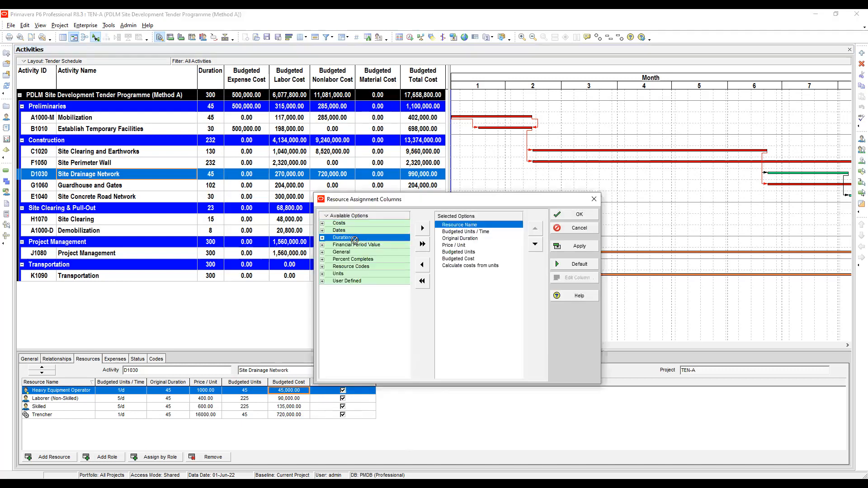
pyautogui.click(348, 281)
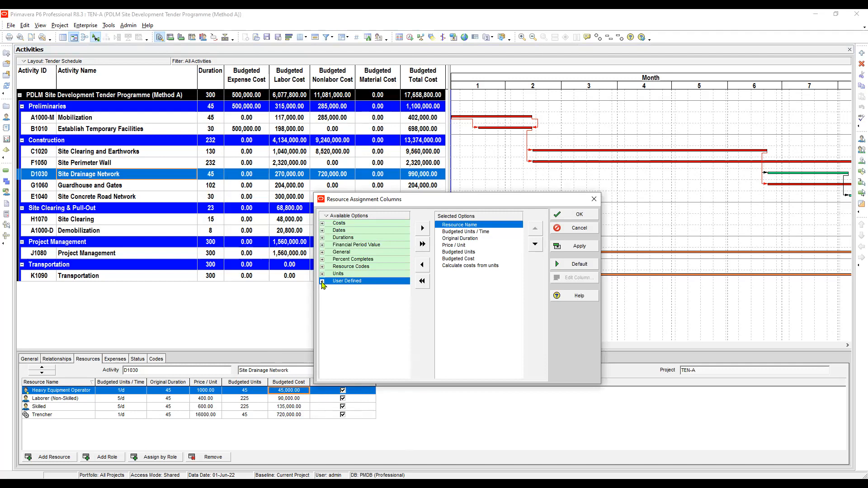
pyautogui.click(323, 282)
pyautogui.click(362, 259)
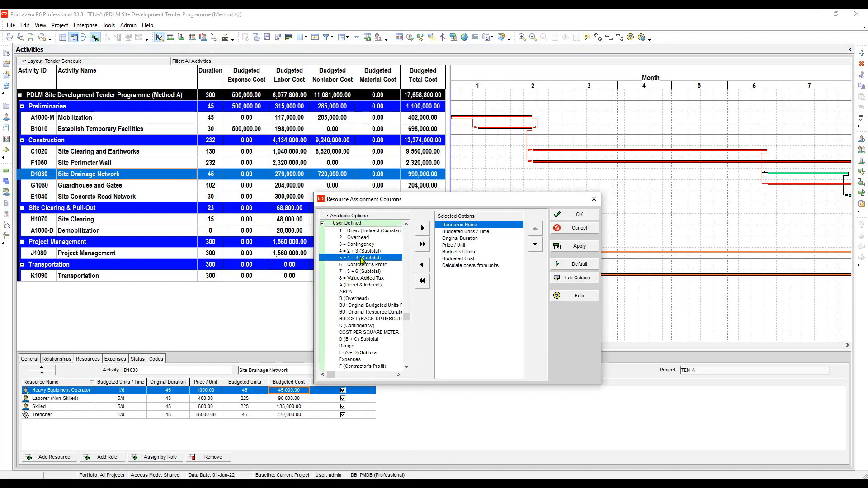
pyautogui.click(361, 287)
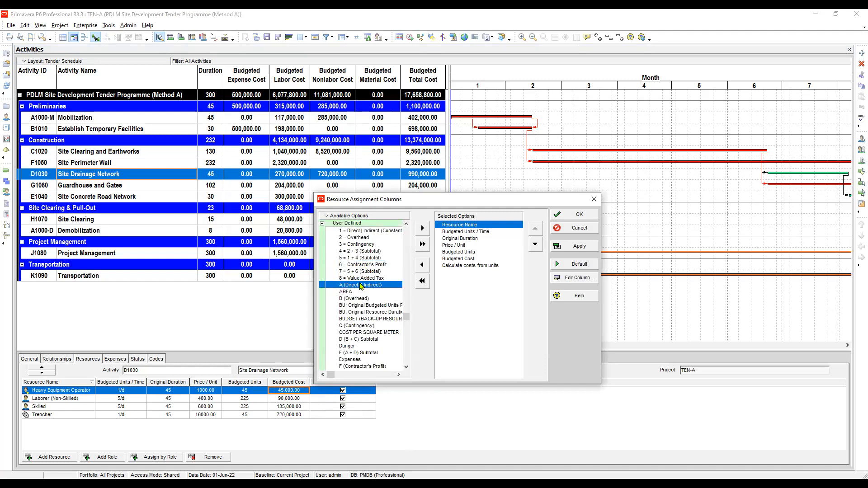
pyautogui.click(457, 252)
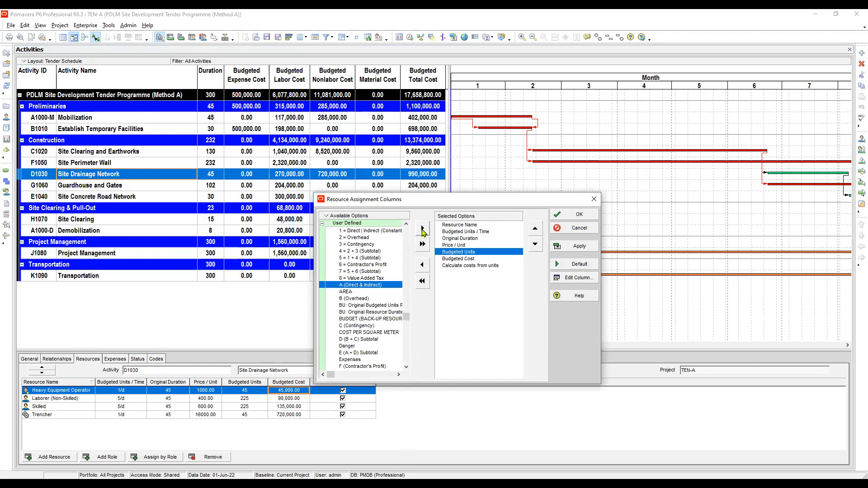
pyautogui.click(422, 231)
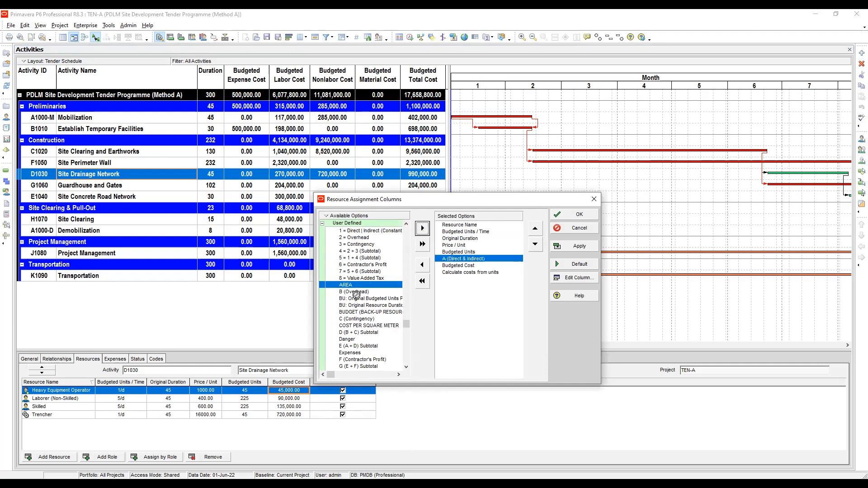
pyautogui.click(424, 230)
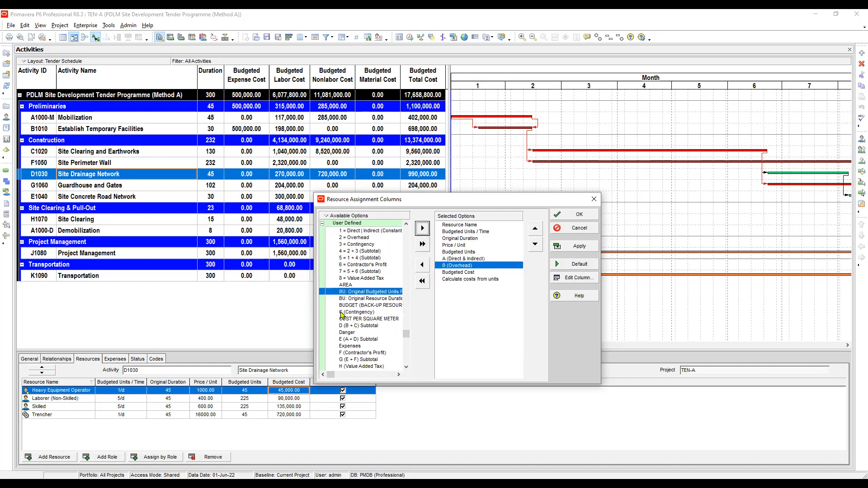
# Add the C (Contingency) user defined column after B (Overhead)
pyautogui.click(465, 260)
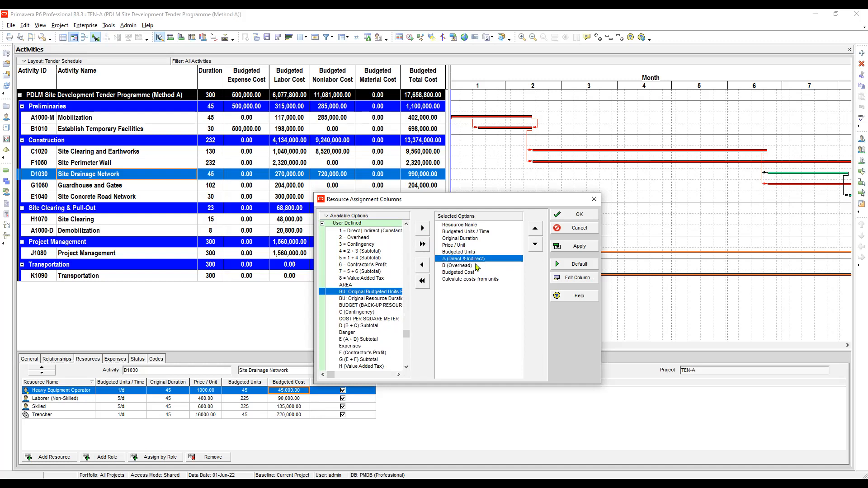
pyautogui.click(466, 266)
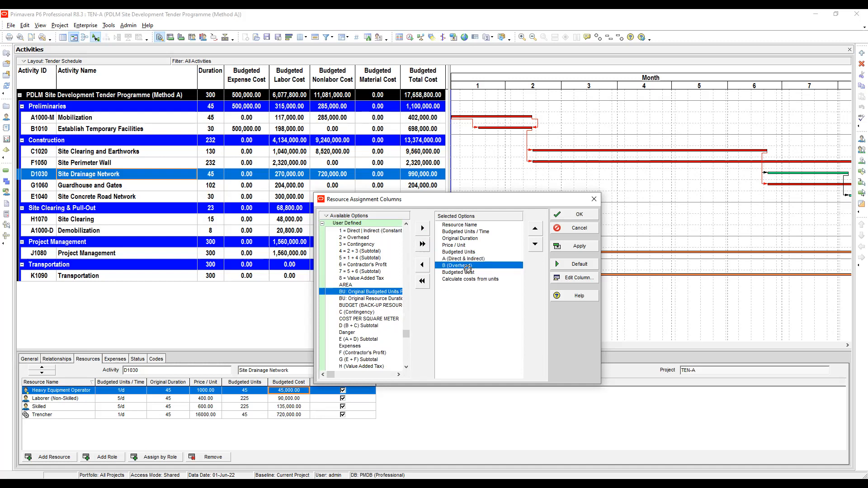
pyautogui.click(359, 313)
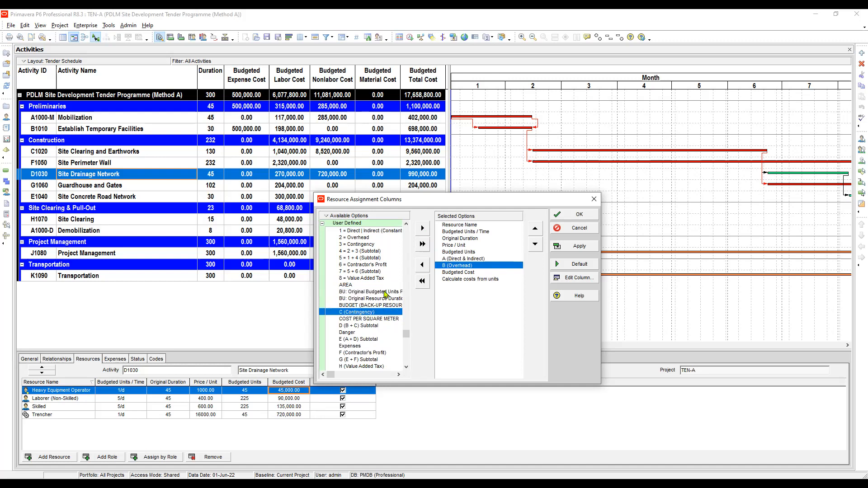
pyautogui.click(423, 229)
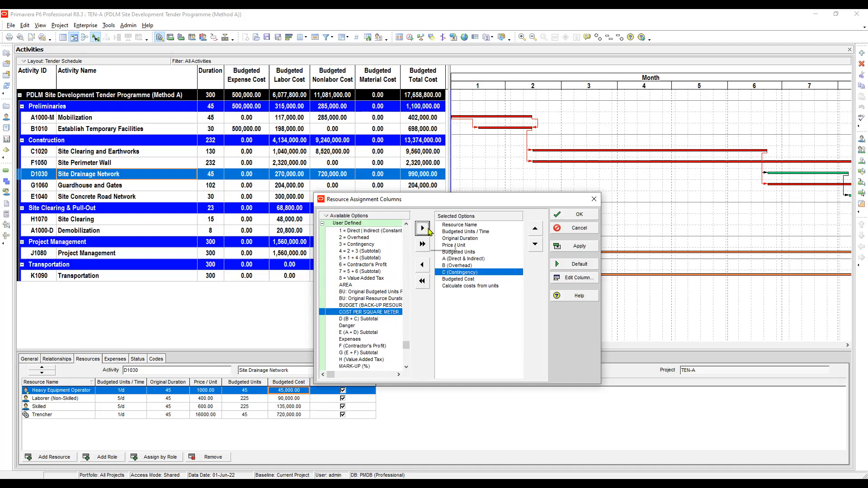
# Add the F (Contractor's Profit) and H (Value Added Tax) user defined columns after C (Contingency)
pyautogui.click(370, 319)
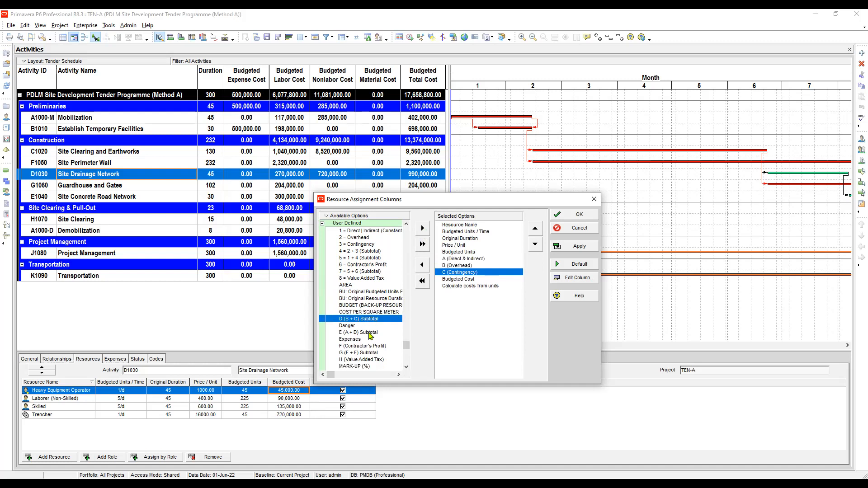
pyautogui.click(370, 334)
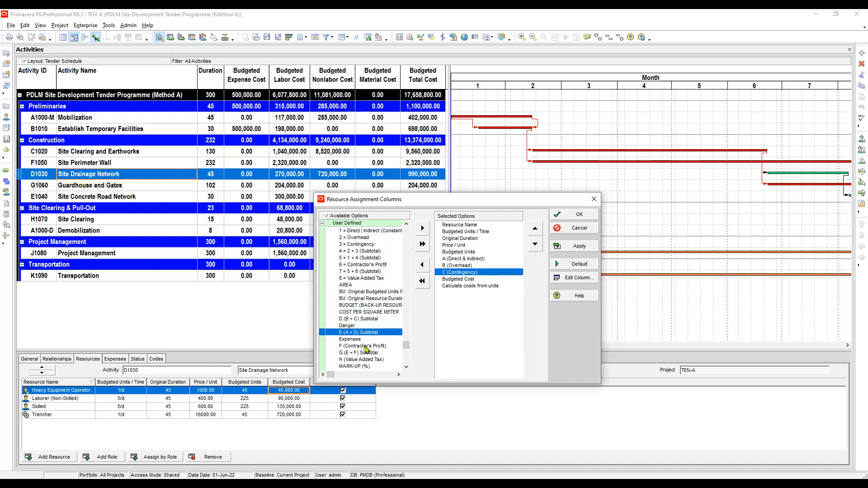
pyautogui.click(365, 346)
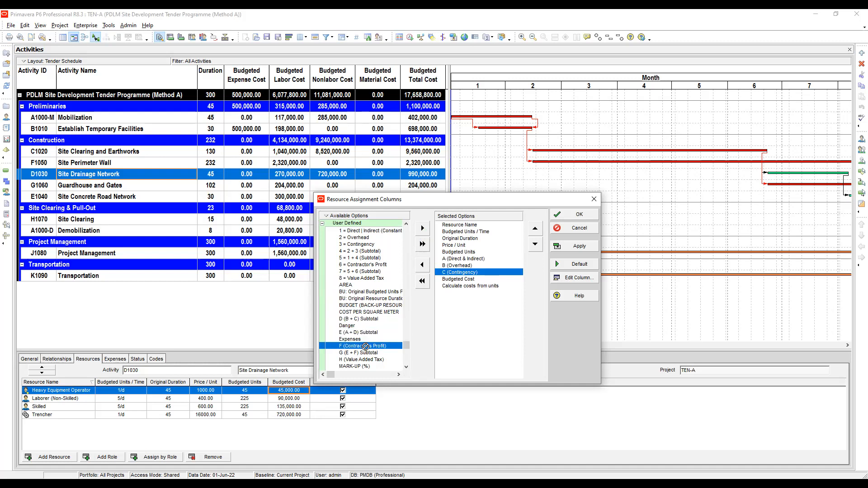
pyautogui.click(421, 229)
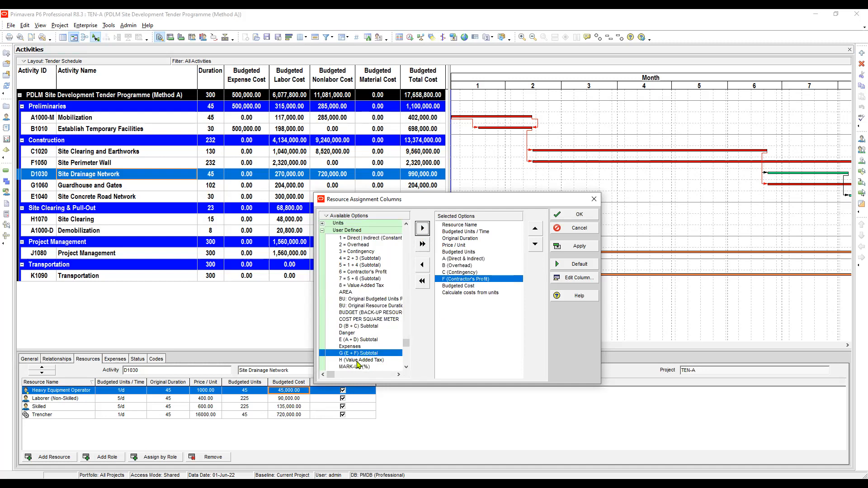
pyautogui.click(366, 360)
pyautogui.scroll(-1, 362, 360)
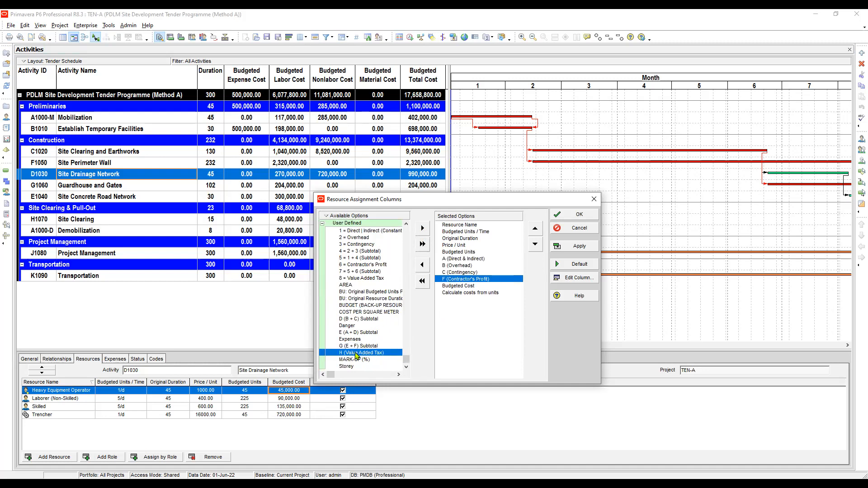
pyautogui.click(422, 228)
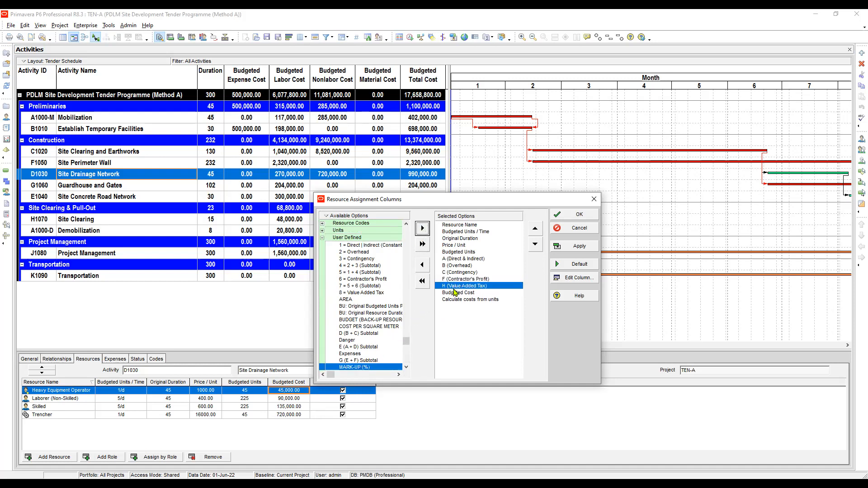
# Open the column settings for A (Direct & Indirect) and accept them unchanged
pyautogui.click(461, 259)
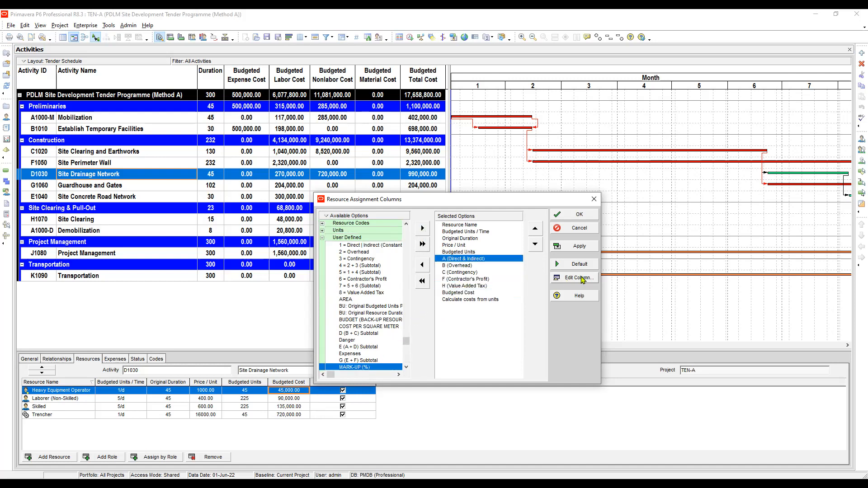
pyautogui.click(559, 280)
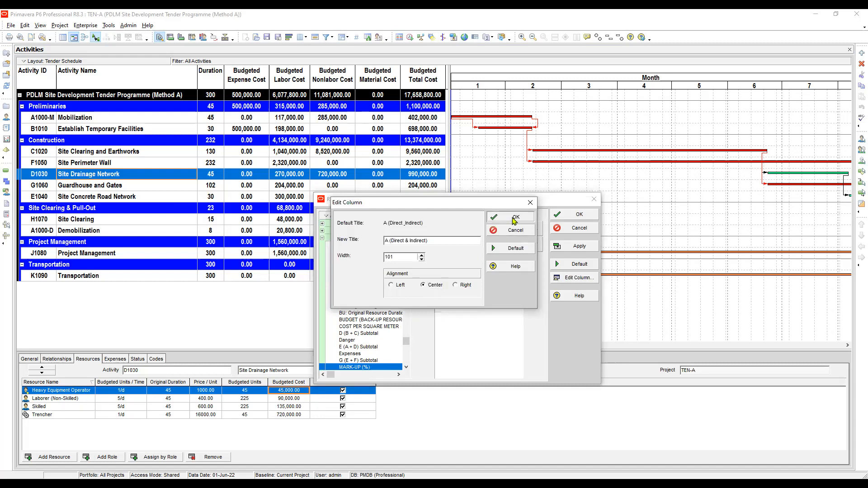
pyautogui.press('Return')
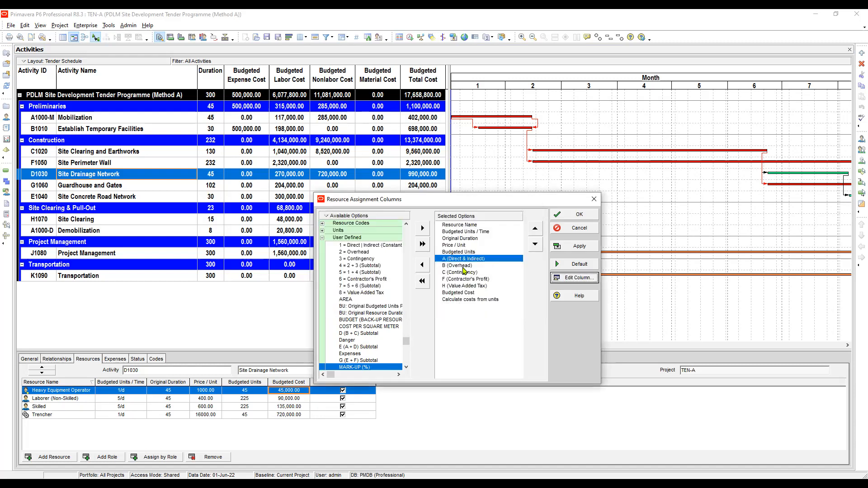
# Open the column settings for B (Overhead) and C (Contingency), keeping centre alignment, and accept them
pyautogui.click(459, 266)
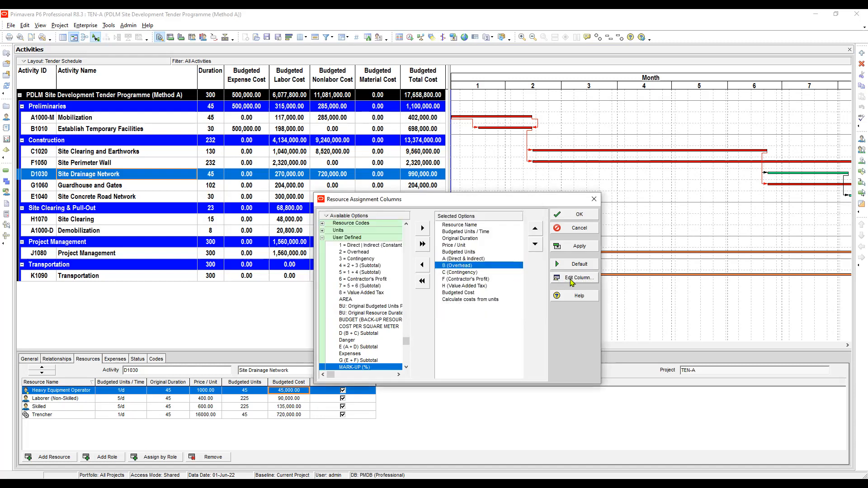
pyautogui.click(556, 279)
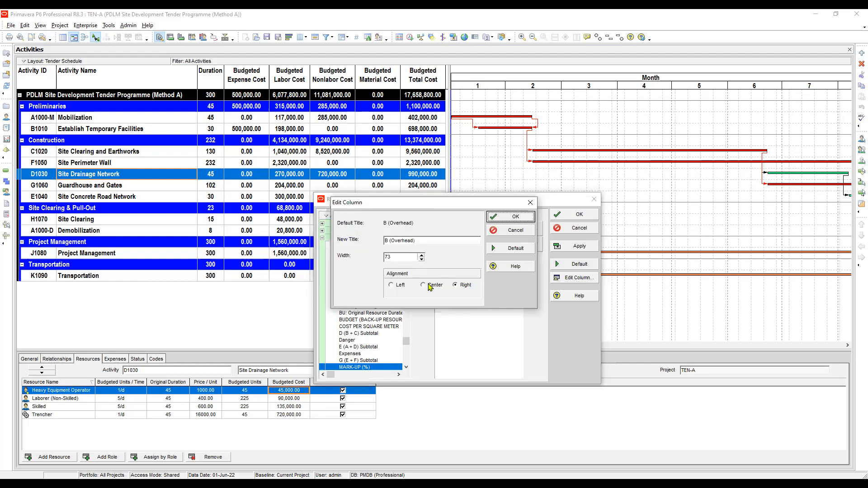
pyautogui.click(508, 221)
pyautogui.click(478, 272)
pyautogui.click(571, 280)
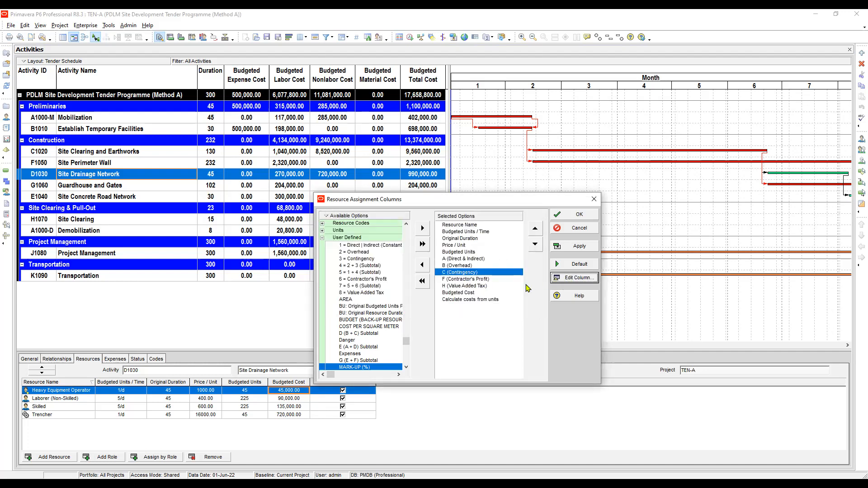
pyautogui.click(429, 284)
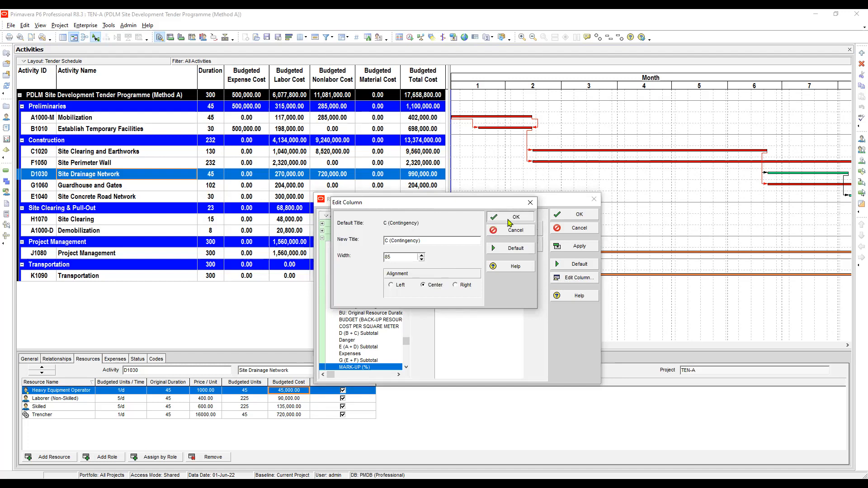
# Set F (Contractor's Profit) and H (Value Added Tax) columns to centre alignment, then apply and close the resource assignment columns
pyautogui.click(470, 280)
pyautogui.click(564, 280)
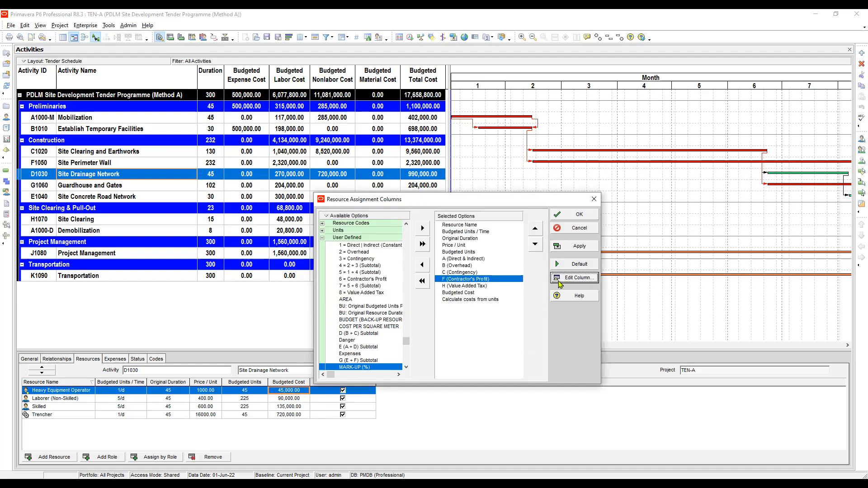
pyautogui.click(428, 284)
pyautogui.click(511, 217)
pyautogui.click(490, 285)
pyautogui.click(567, 280)
pyautogui.click(429, 285)
pyautogui.click(511, 217)
pyautogui.click(580, 246)
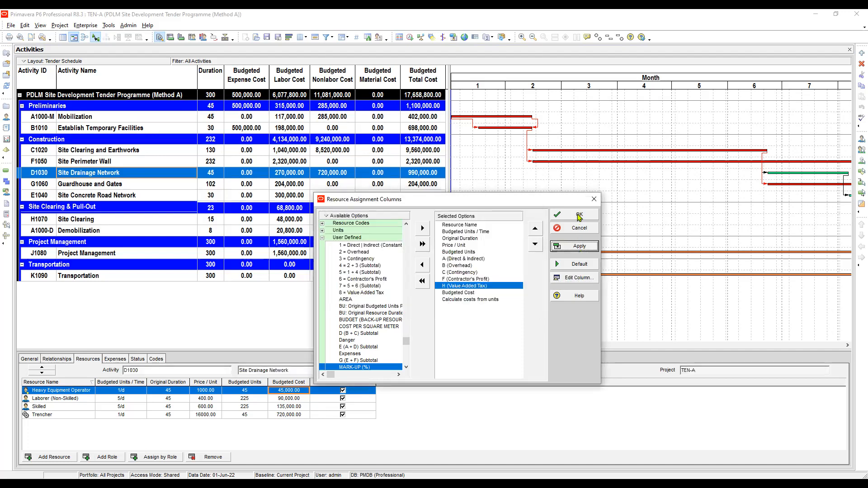
pyautogui.click(580, 215)
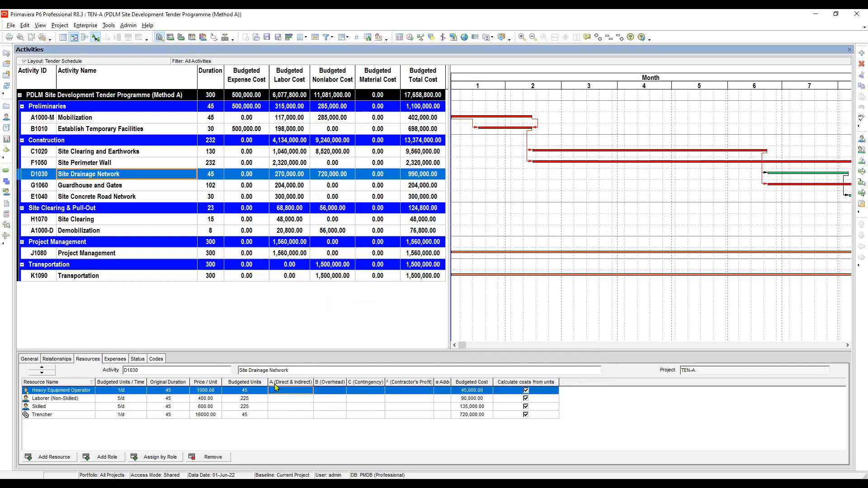
# Widen the F (Contractor's Profit) and H (Value Added Tax) columns in the resource assignments table
pyautogui.click(285, 401)
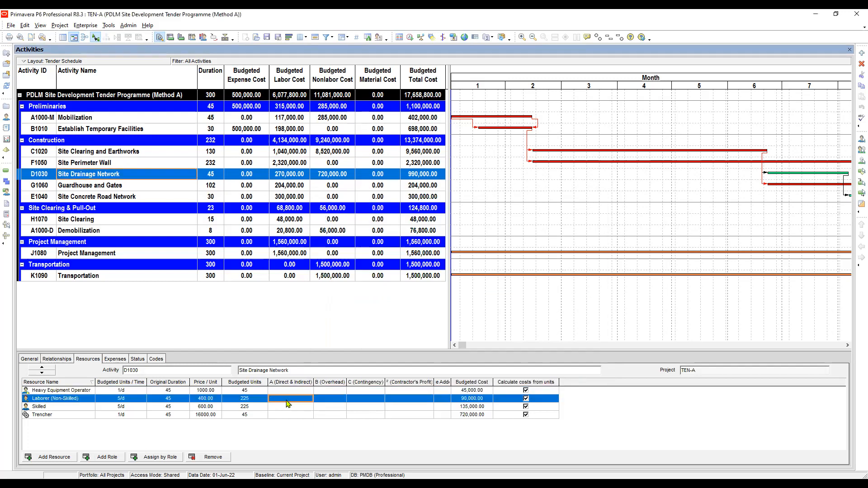
pyautogui.click(331, 401)
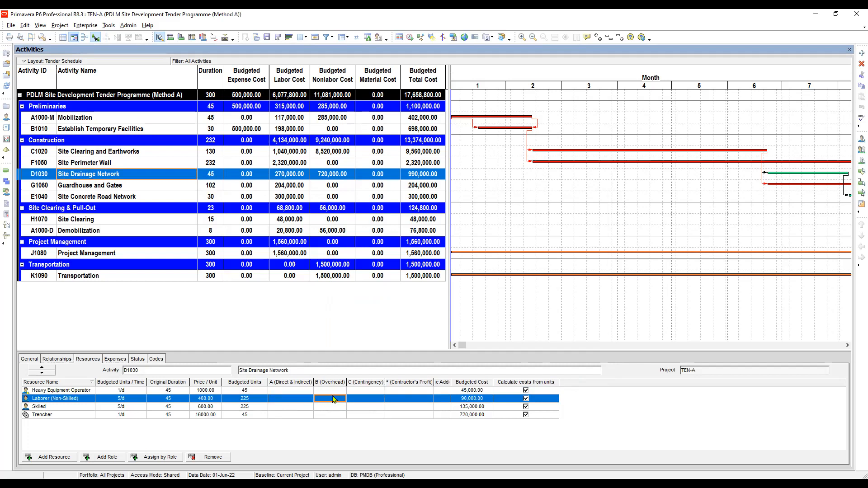
pyautogui.click(360, 400)
pyautogui.click(392, 404)
pyautogui.moveTo(451, 382); pyautogui.dragTo(494, 382)
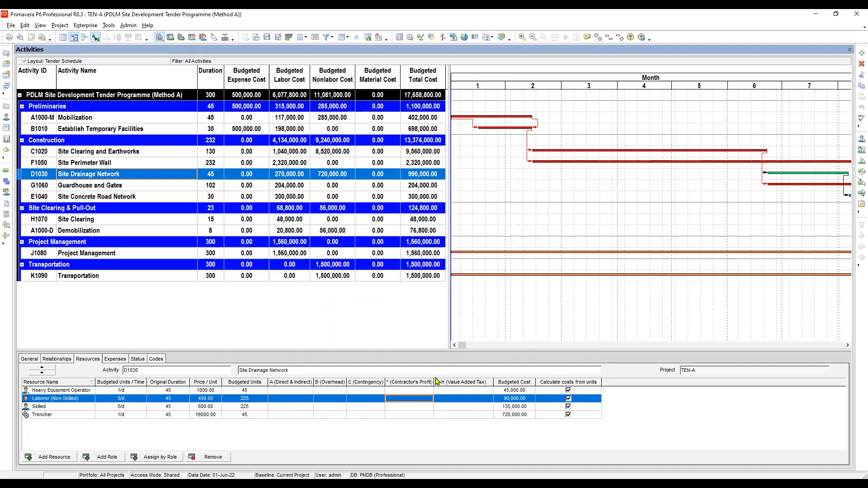
pyautogui.moveTo(439, 382); pyautogui.dragTo(441, 382)
pyautogui.moveTo(385, 382); pyautogui.dragTo(356, 379)
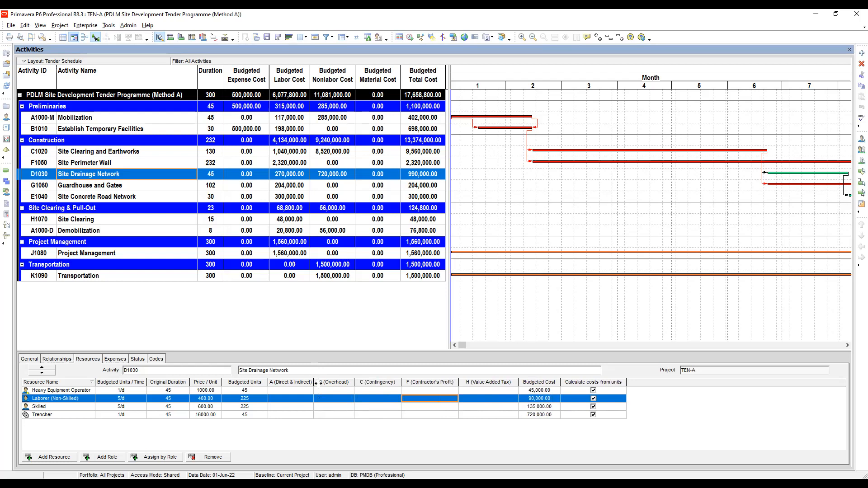
pyautogui.moveTo(318, 383); pyautogui.dragTo(319, 383)
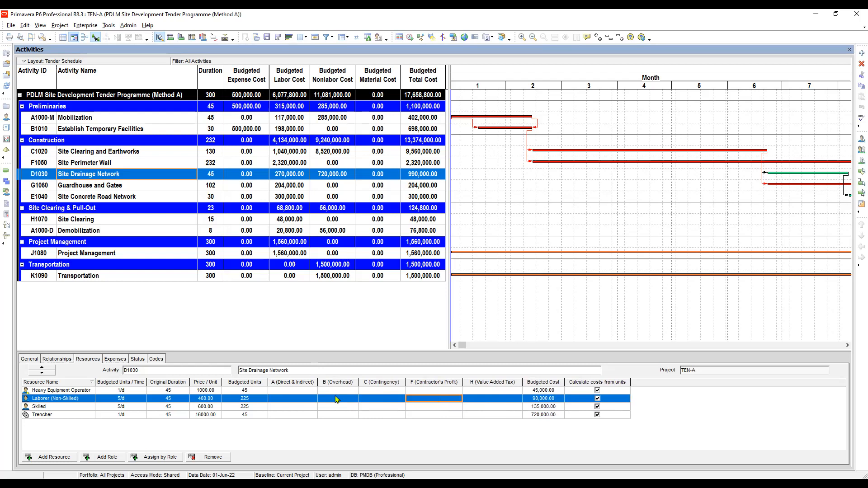
# Examine the Budgeted Cost of each resource assignment for the Site Drainage Network activity
pyautogui.click(544, 390)
pyautogui.click(548, 397)
pyautogui.click(548, 391)
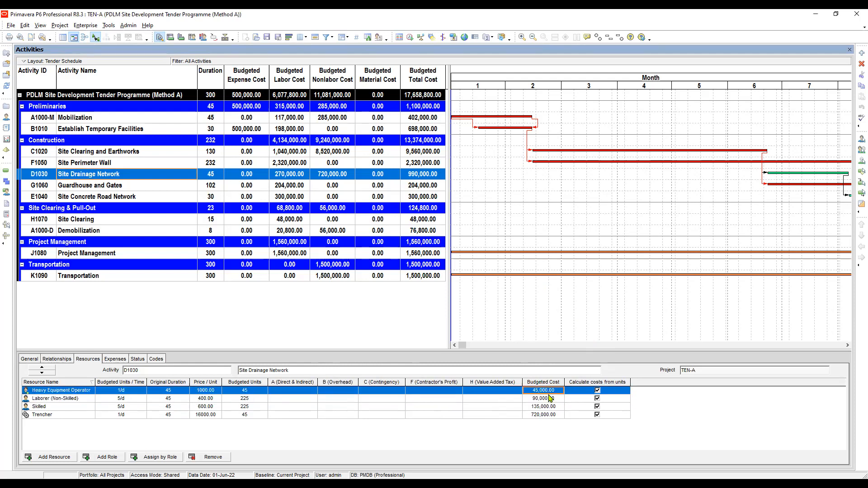
pyautogui.click(549, 400)
pyautogui.click(546, 407)
pyautogui.click(546, 415)
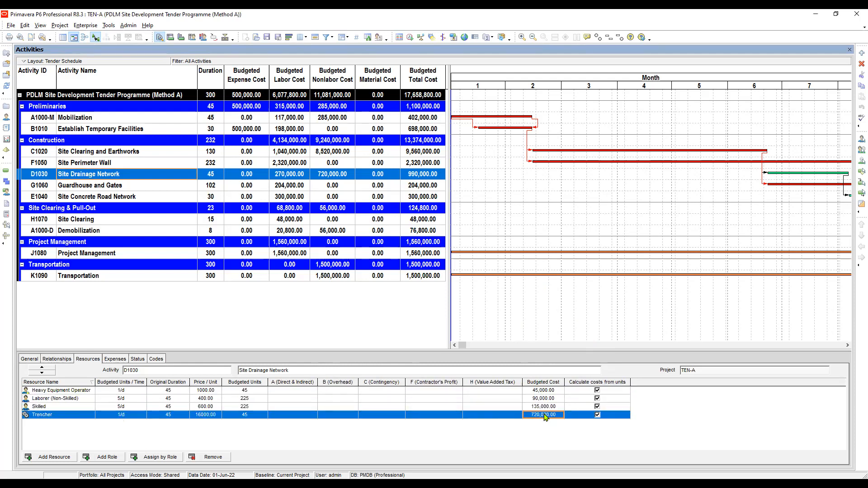
pyautogui.click(549, 391)
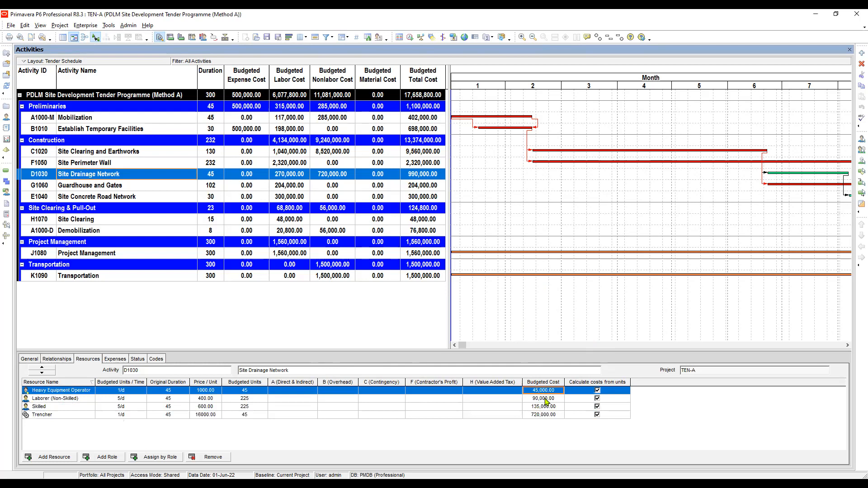
pyautogui.click(555, 399)
pyautogui.click(545, 406)
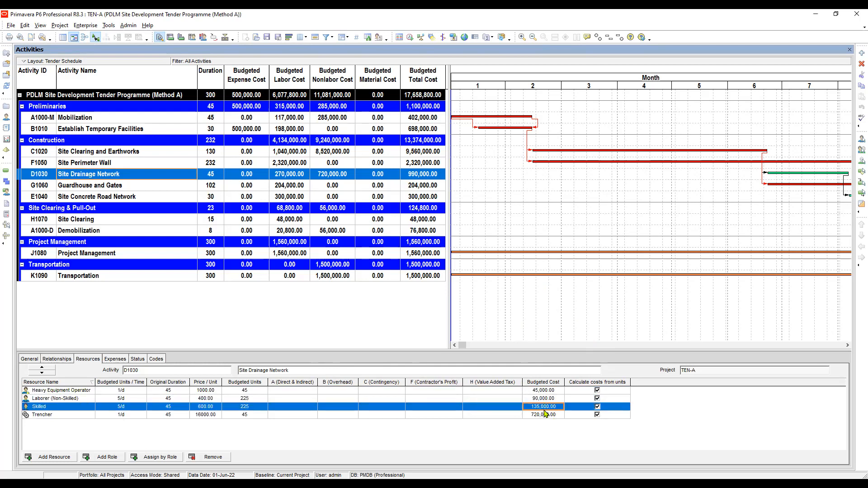
pyautogui.click(543, 415)
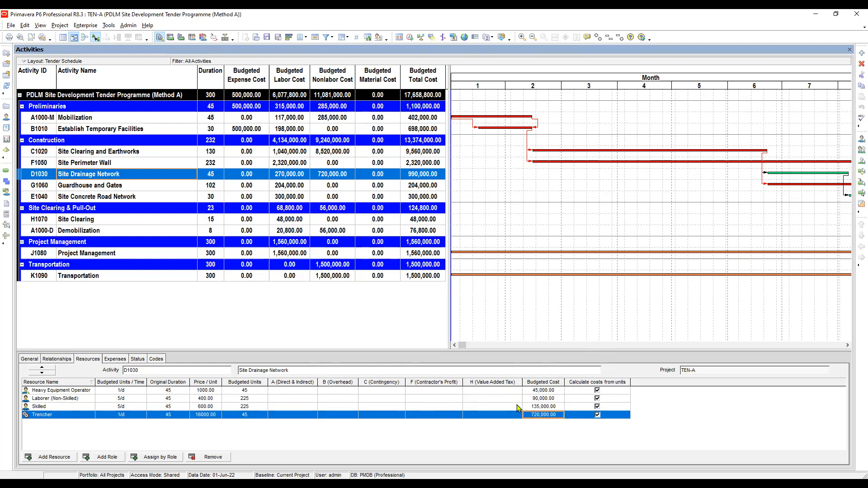
pyautogui.click(552, 390)
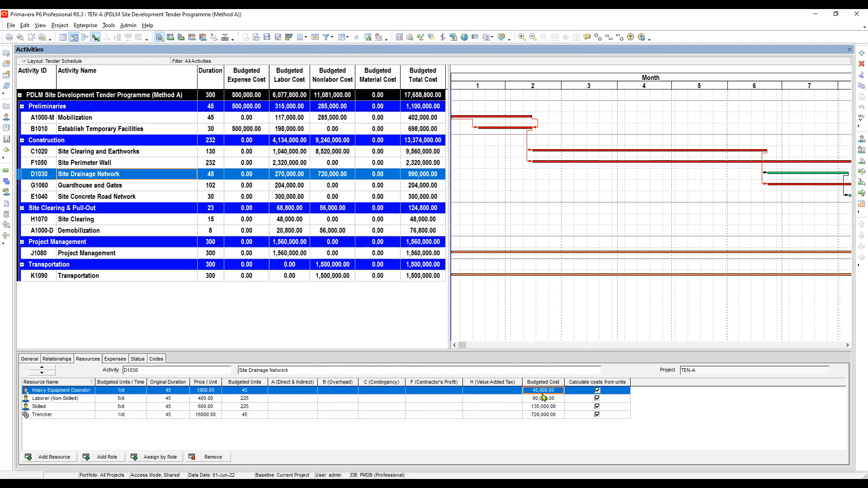
pyautogui.click(545, 399)
pyautogui.click(550, 415)
pyautogui.click(545, 406)
pyautogui.click(544, 399)
pyautogui.click(545, 392)
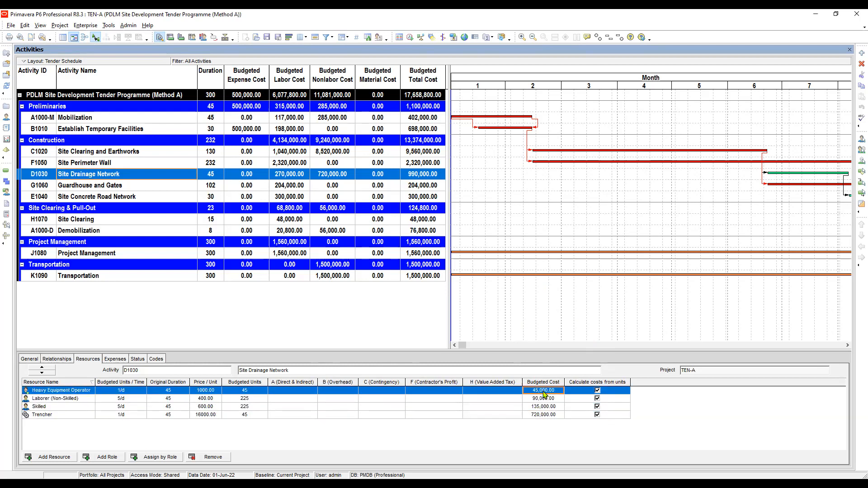
# Examine the empty A, B, F and H user defined cost cells for each resource assignment
pyautogui.click(284, 391)
pyautogui.click(296, 399)
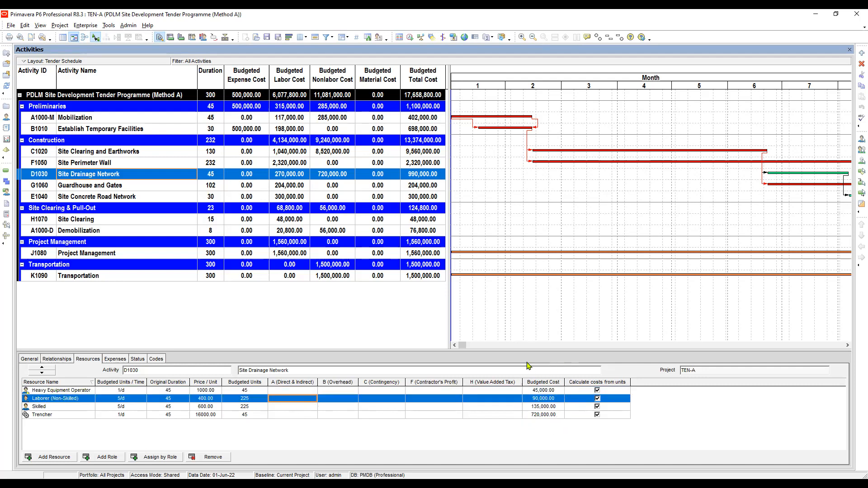
pyautogui.click(542, 391)
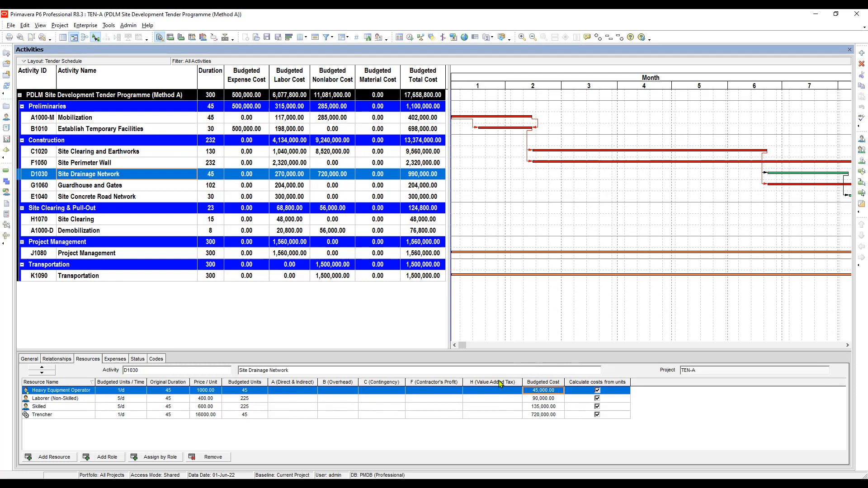
pyautogui.click(298, 391)
pyautogui.click(298, 400)
pyautogui.click(299, 407)
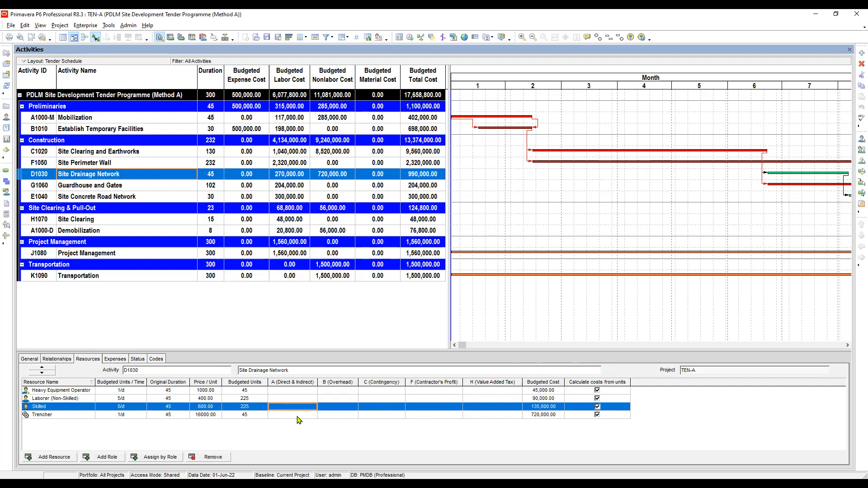
pyautogui.click(297, 416)
pyautogui.click(342, 392)
pyautogui.click(337, 400)
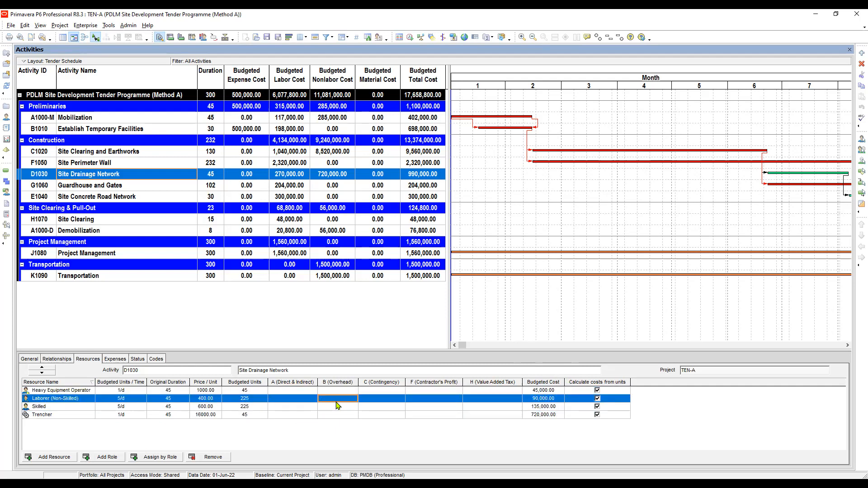
pyautogui.click(340, 407)
pyautogui.click(345, 416)
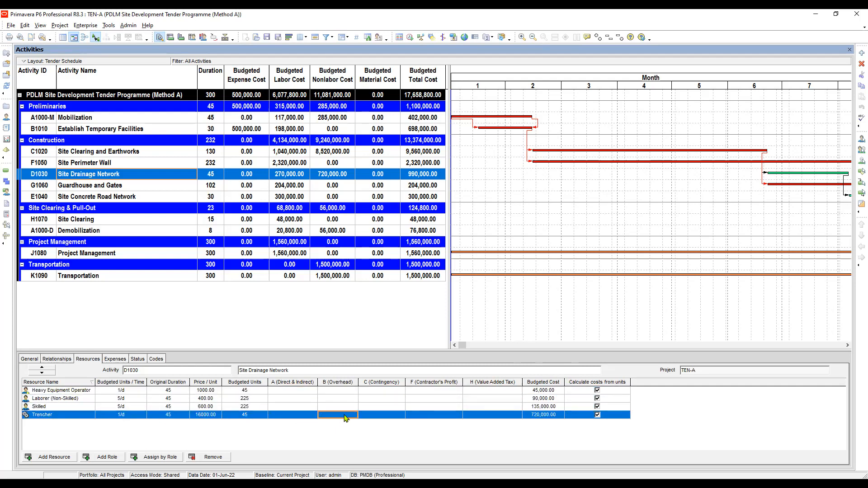
pyautogui.click(496, 391)
pyautogui.click(496, 414)
pyautogui.click(496, 392)
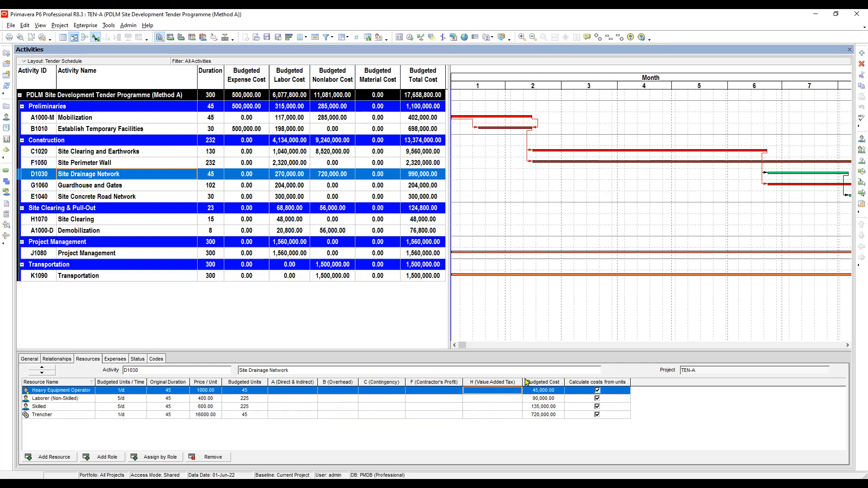
pyautogui.click(546, 399)
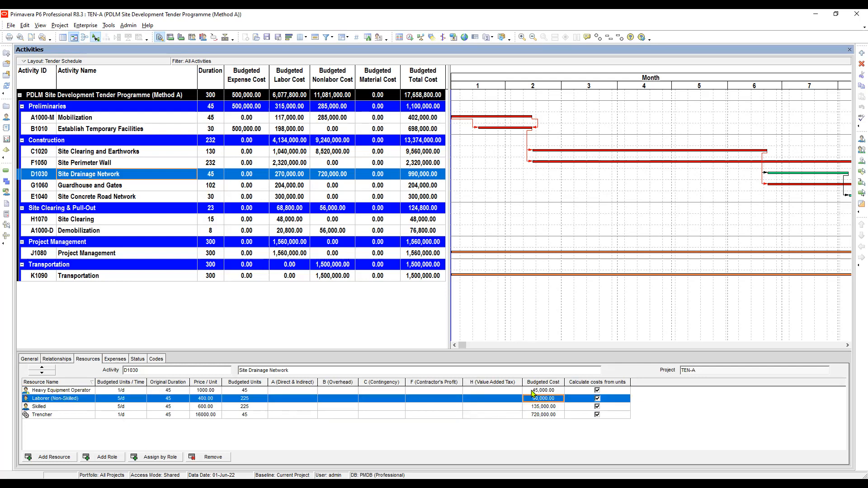
pyautogui.click(504, 391)
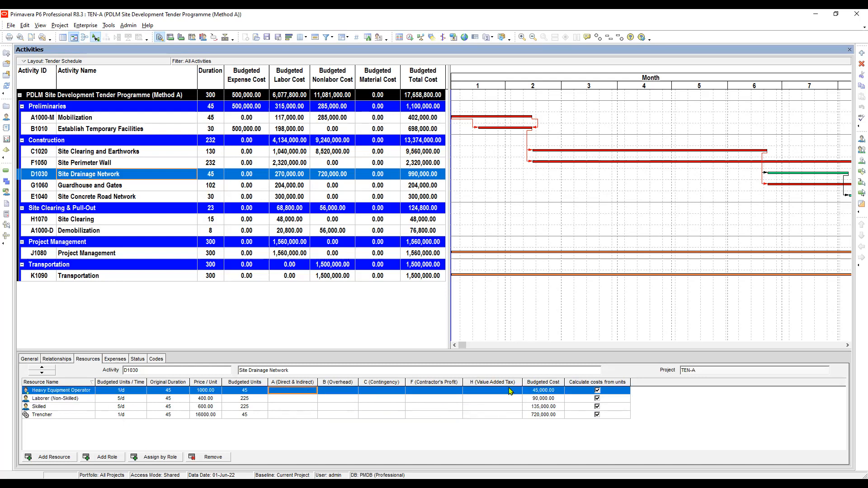
pyautogui.click(495, 416)
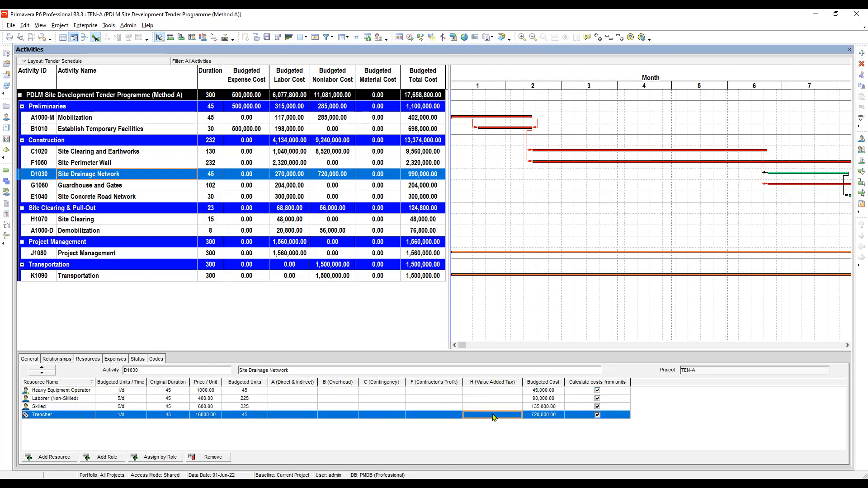
pyautogui.click(432, 416)
pyautogui.click(298, 408)
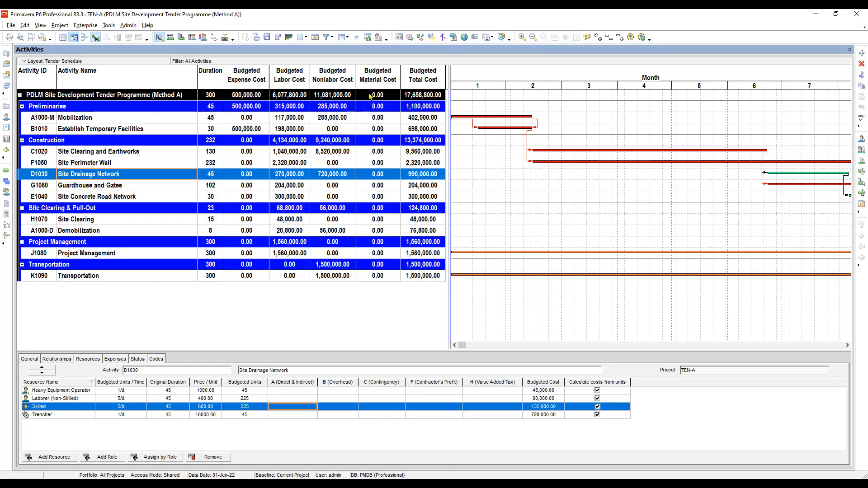
pyautogui.click(484, 59)
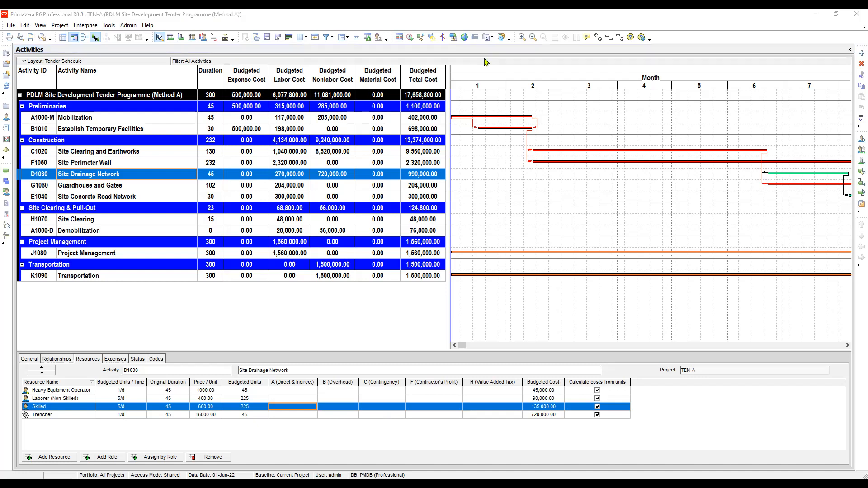
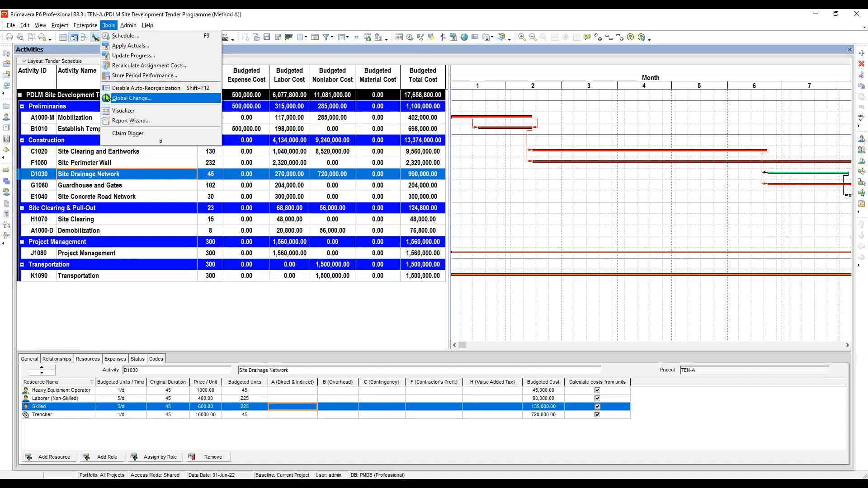
# Create a new global change with Activity Resource Assignments as its subject area
pyautogui.click(464, 38)
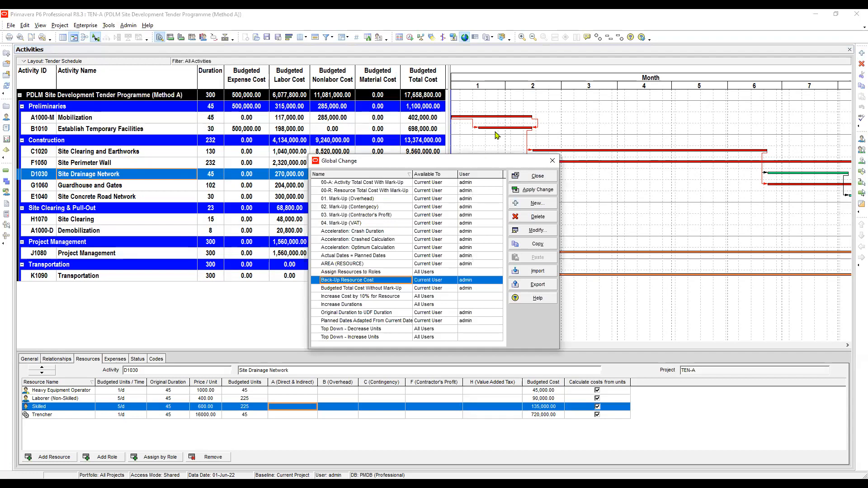
pyautogui.moveTo(484, 165); pyautogui.dragTo(492, 136)
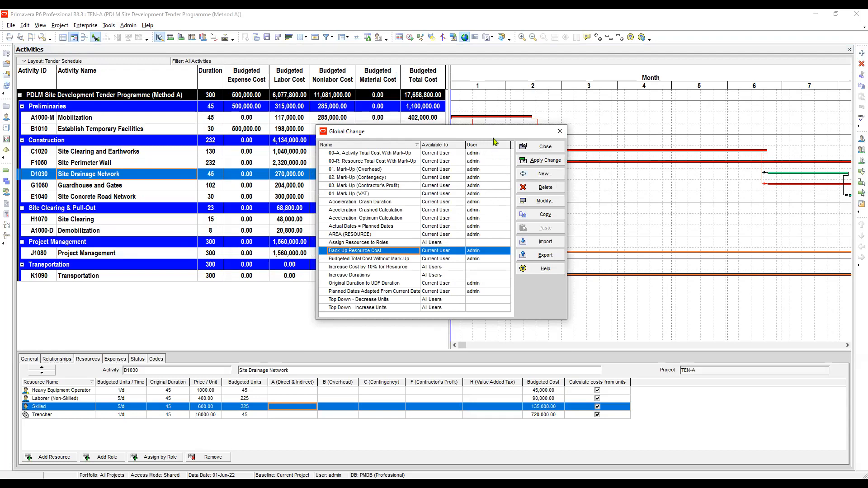
pyautogui.moveTo(497, 134); pyautogui.dragTo(552, 103)
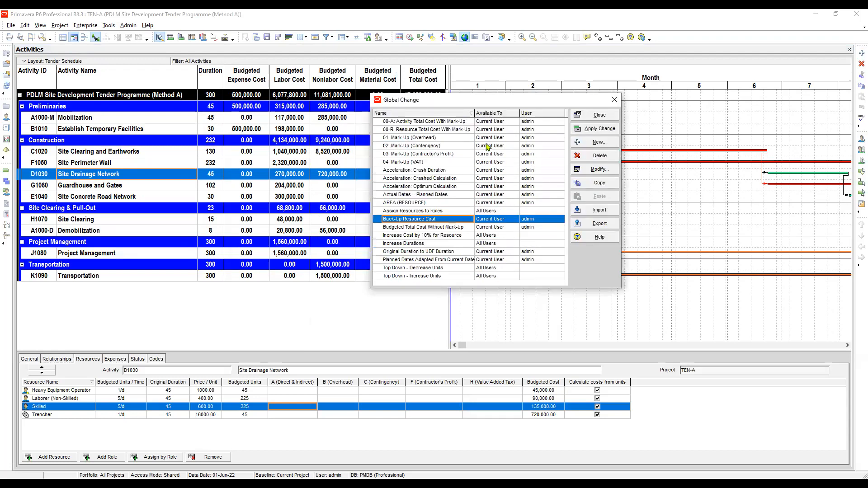
pyautogui.click(482, 140)
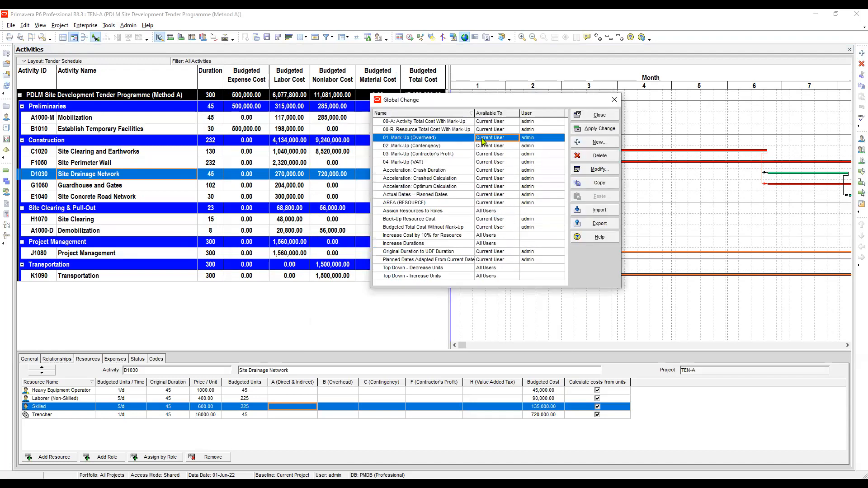
pyautogui.click(457, 122)
pyautogui.click(601, 146)
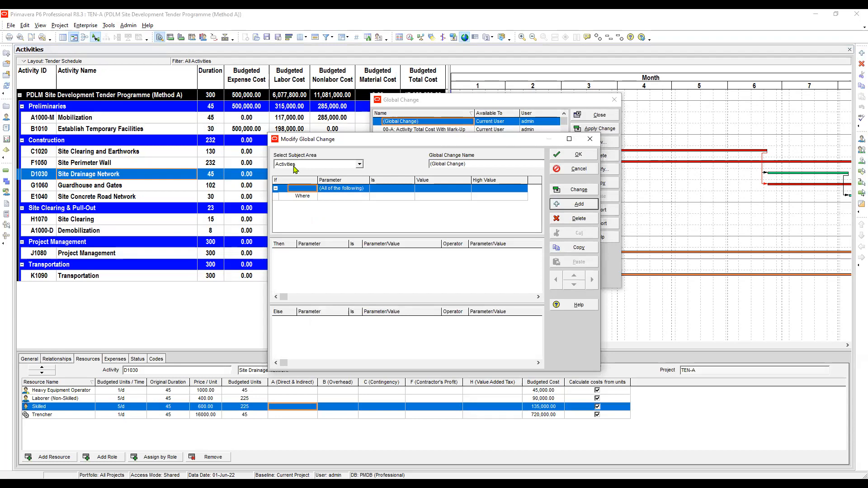
pyautogui.click(302, 165)
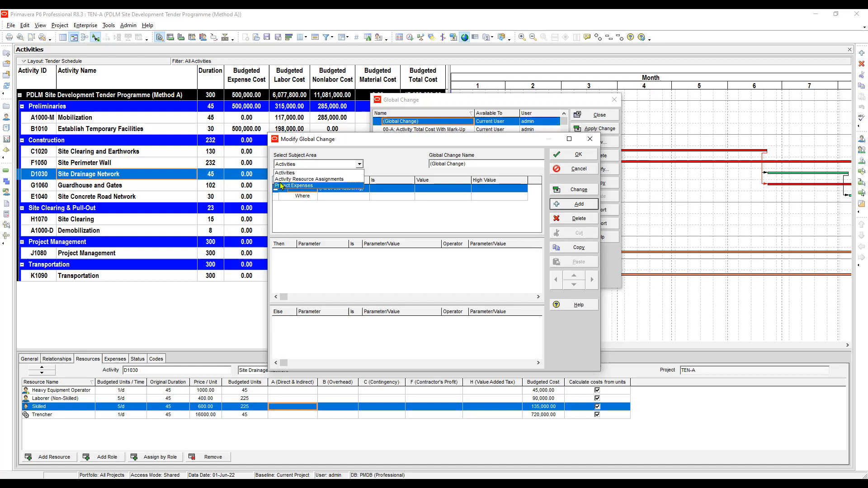
pyautogui.click(336, 180)
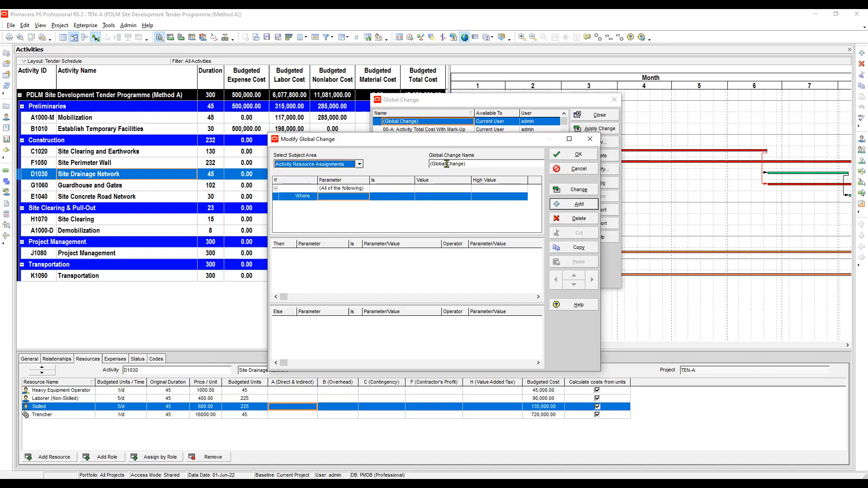
# Name the global change Budgeted Total Cost (Method A)
pyautogui.moveTo(473, 164); pyautogui.dragTo(385, 166)
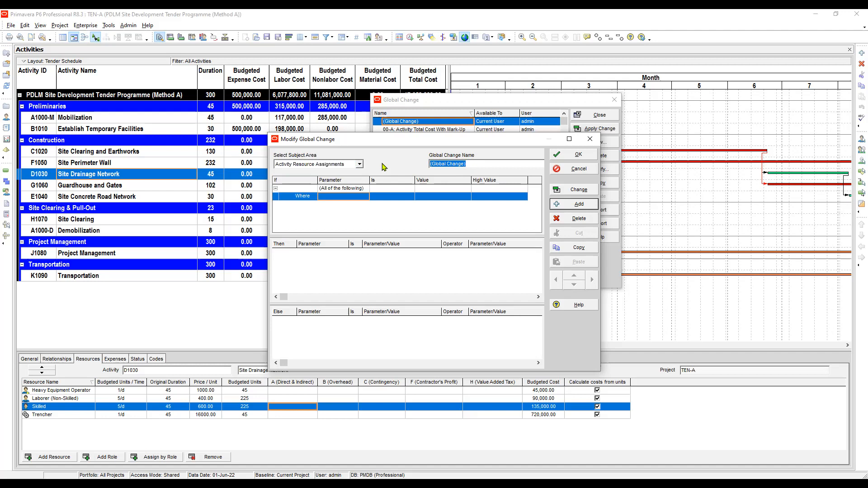
pyautogui.write('Budgeted Total Cosy (Method A)')
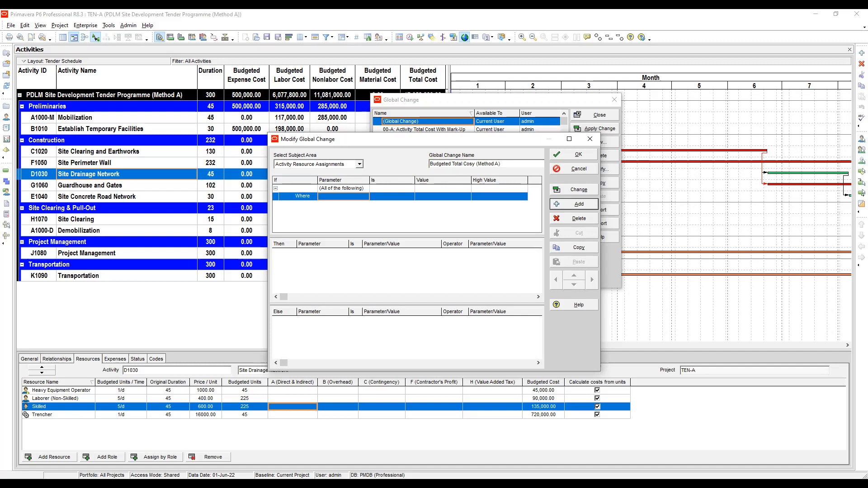
pyautogui.click(475, 164)
pyautogui.press('BackSpace')
pyautogui.press('BackSpace')
pyautogui.write('t')
# Set the parameter of the Where condition to Project
pyautogui.click(393, 189)
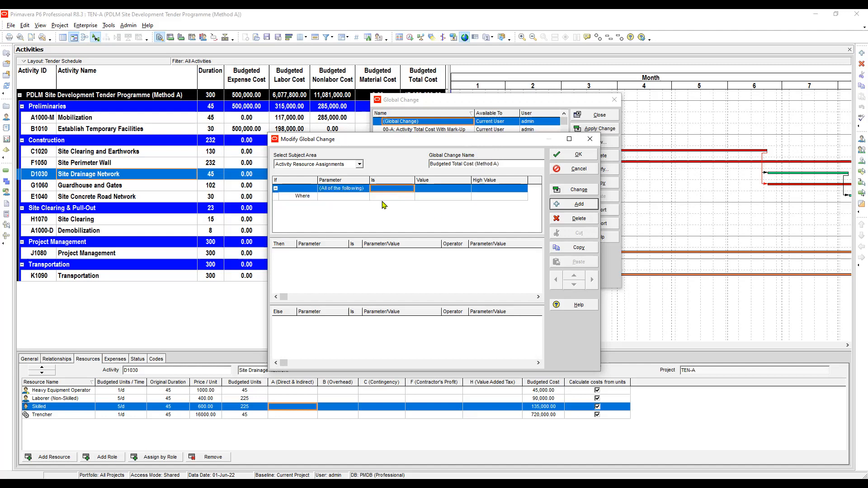
pyautogui.click(344, 199)
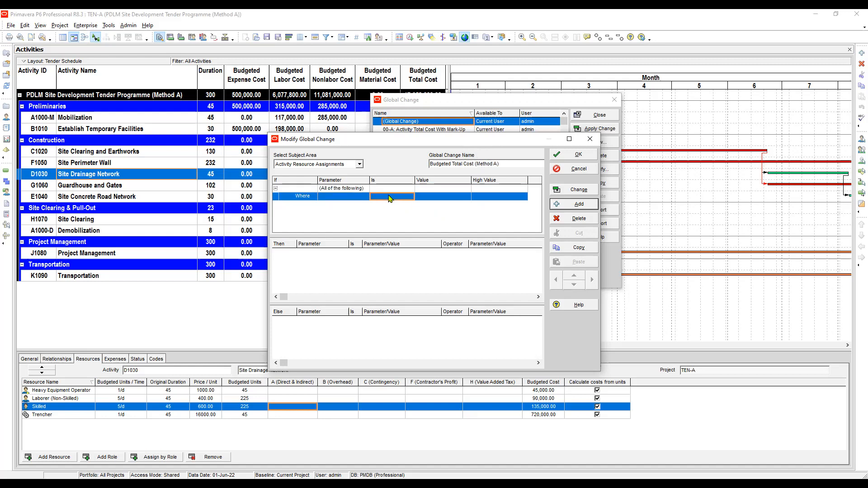
pyautogui.click(388, 199)
pyautogui.click(340, 201)
pyautogui.click(391, 200)
pyautogui.click(349, 200)
pyautogui.click(393, 200)
pyautogui.click(347, 197)
pyautogui.click(380, 199)
pyautogui.click(354, 197)
pyautogui.click(383, 200)
pyautogui.click(347, 198)
pyautogui.click(390, 197)
pyautogui.click(350, 198)
pyautogui.click(390, 198)
pyautogui.click(358, 198)
pyautogui.click(383, 199)
pyautogui.click(355, 202)
pyautogui.click(380, 201)
pyautogui.click(353, 200)
pyautogui.click(354, 200)
pyautogui.click(388, 199)
pyautogui.click(386, 197)
pyautogui.click(358, 198)
pyautogui.click(359, 198)
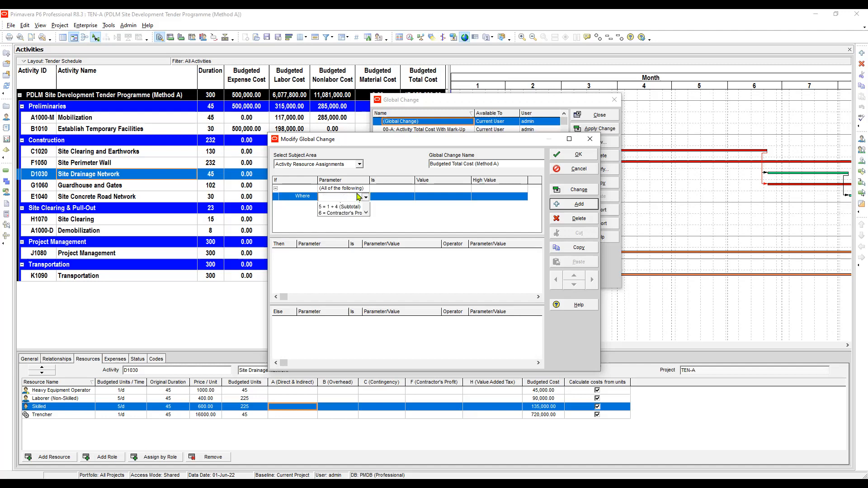
pyautogui.press('p')
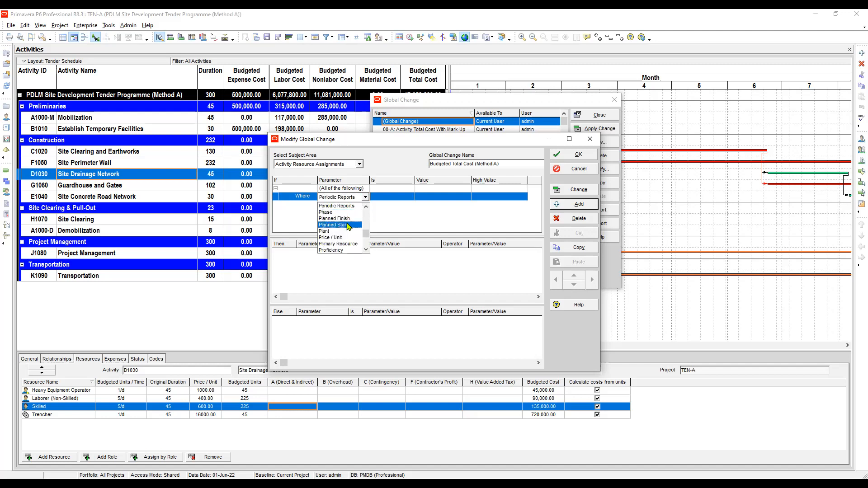
pyautogui.scroll(-2, 348, 227)
pyautogui.click(335, 232)
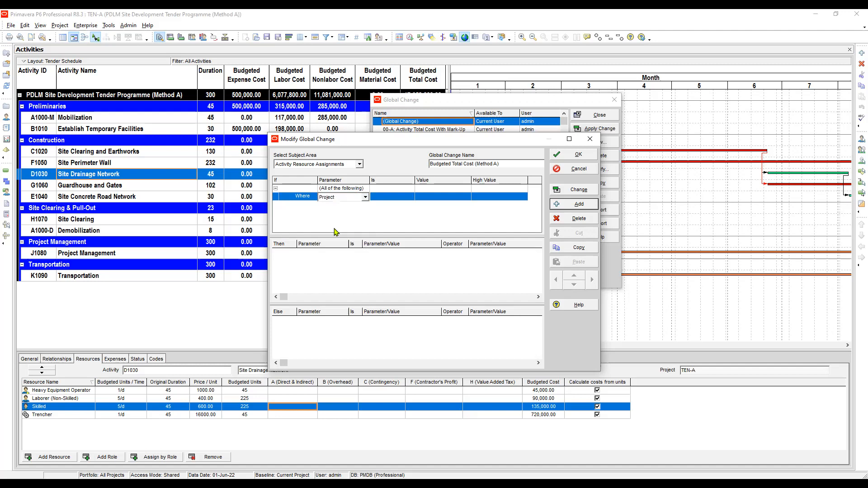
# Complete the Where condition so that Project equals TEN-A
pyautogui.click(387, 197)
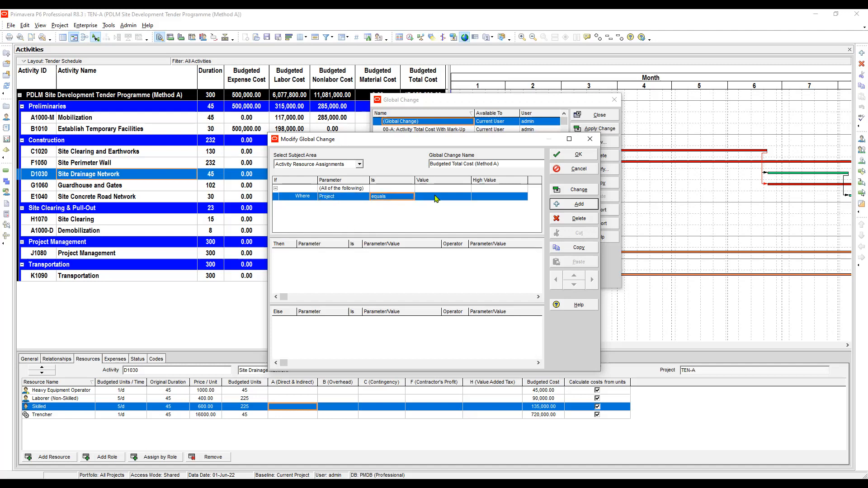
pyautogui.click(437, 198)
pyautogui.click(466, 197)
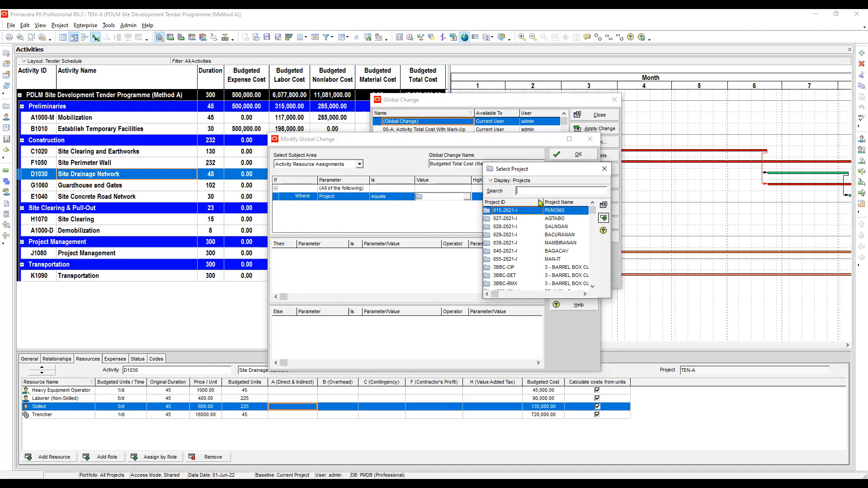
pyautogui.write('Ten')
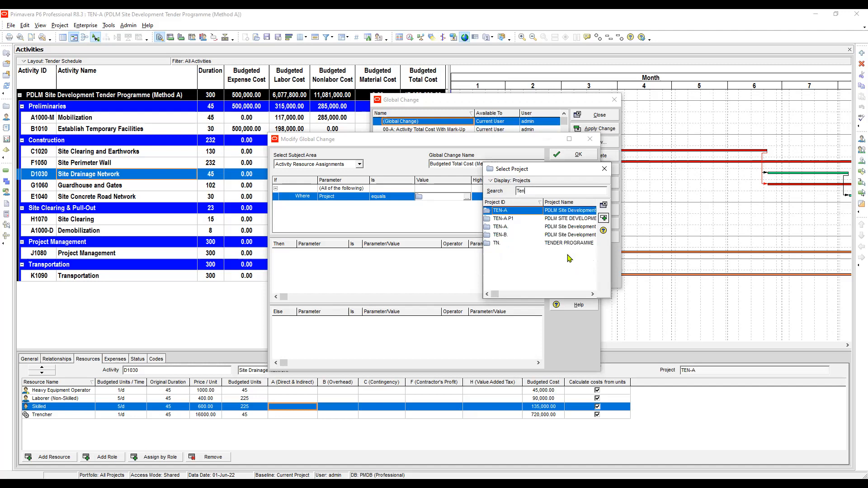
pyautogui.doubleClick(510, 212)
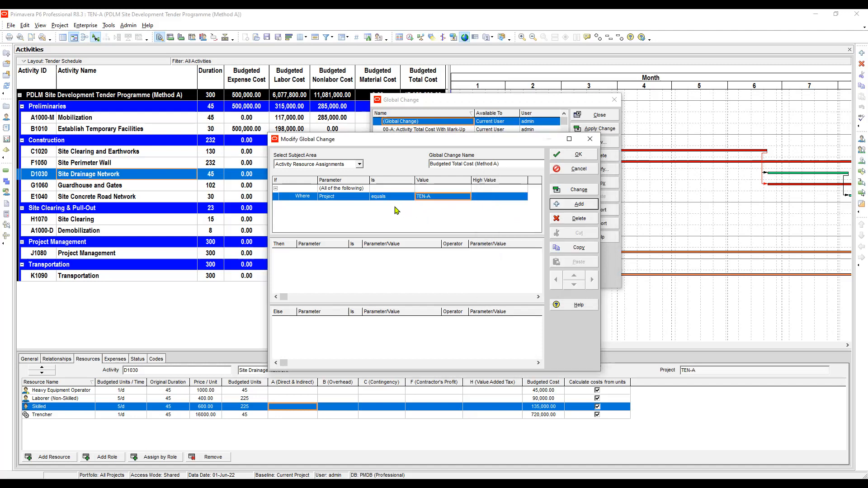
pyautogui.click(384, 198)
pyautogui.click(335, 197)
pyautogui.click(430, 197)
pyautogui.click(337, 198)
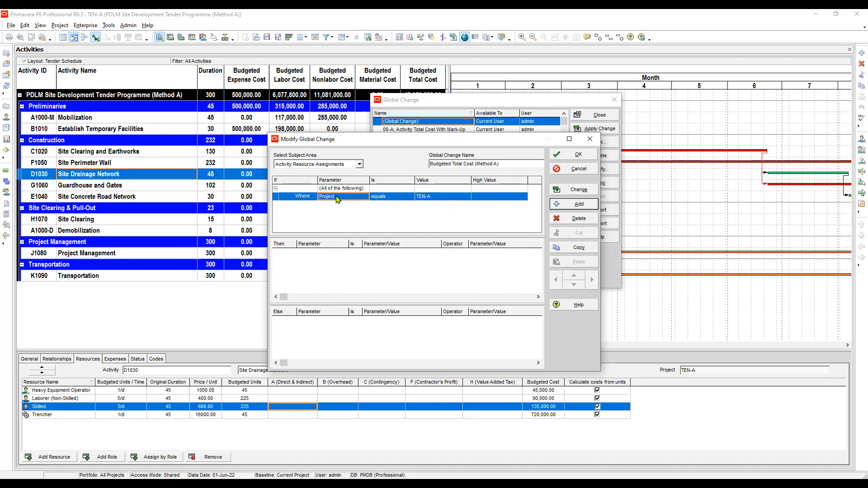
pyautogui.click(381, 198)
# Add a Then statement setting A (Direct & Indirect) equal to Budgeted Cost
pyautogui.click(395, 264)
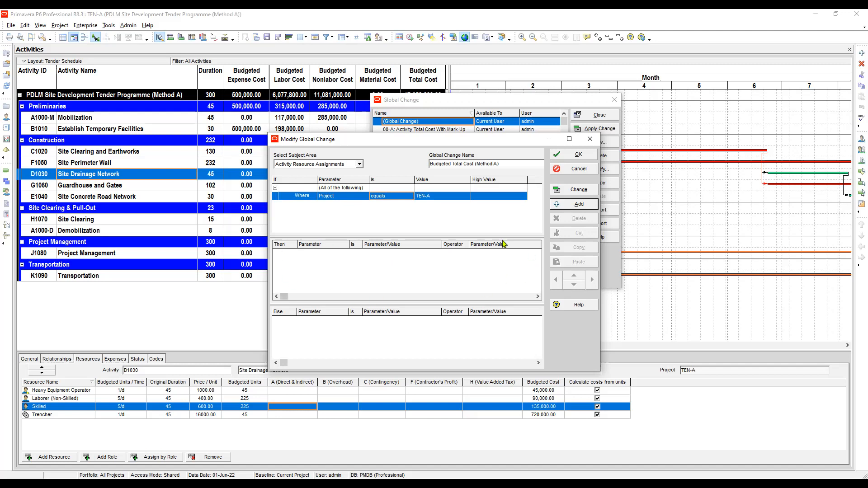
pyautogui.click(579, 204)
pyautogui.click(328, 255)
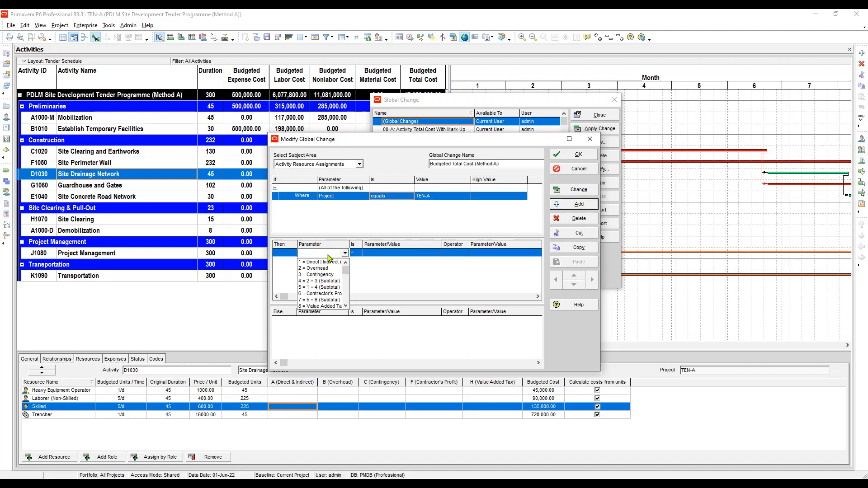
pyautogui.press('a')
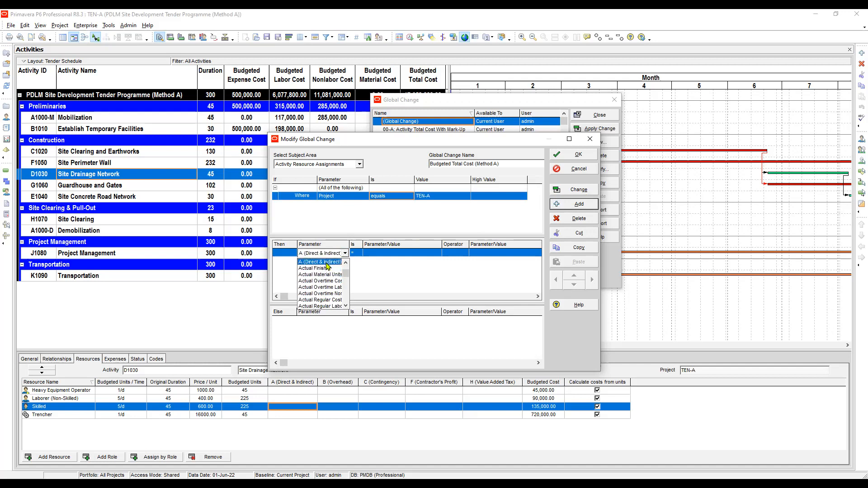
pyautogui.click(326, 265)
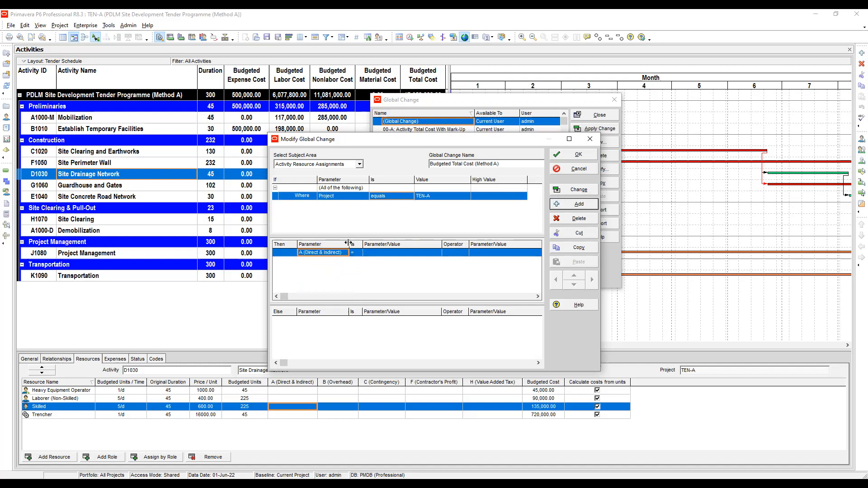
pyautogui.moveTo(364, 245); pyautogui.dragTo(365, 246)
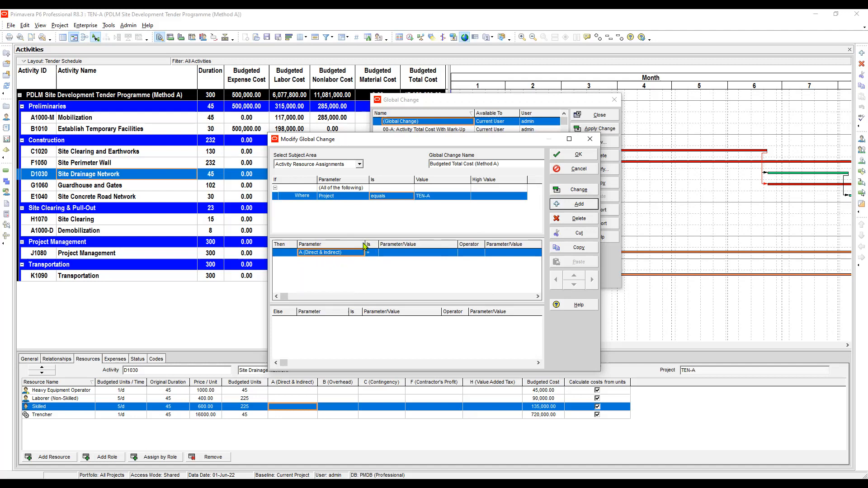
pyautogui.moveTo(365, 244); pyautogui.dragTo(349, 245)
pyautogui.click(393, 255)
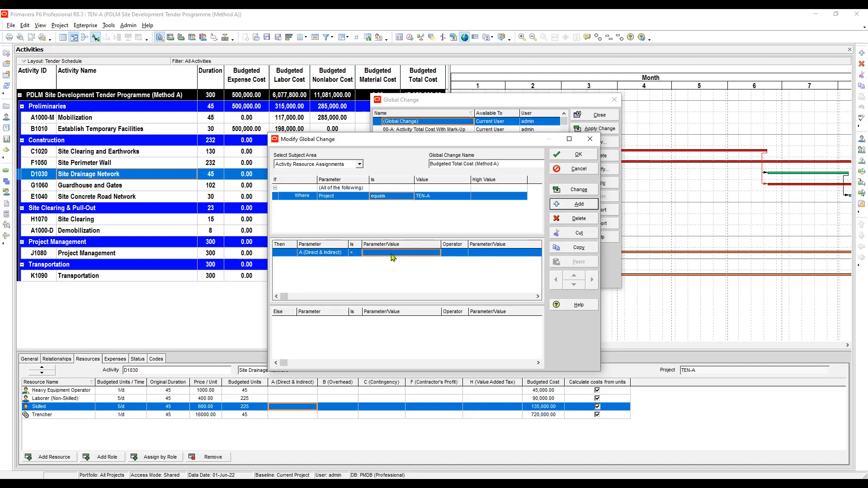
pyautogui.click(392, 256)
pyautogui.scroll(-3, 390, 262)
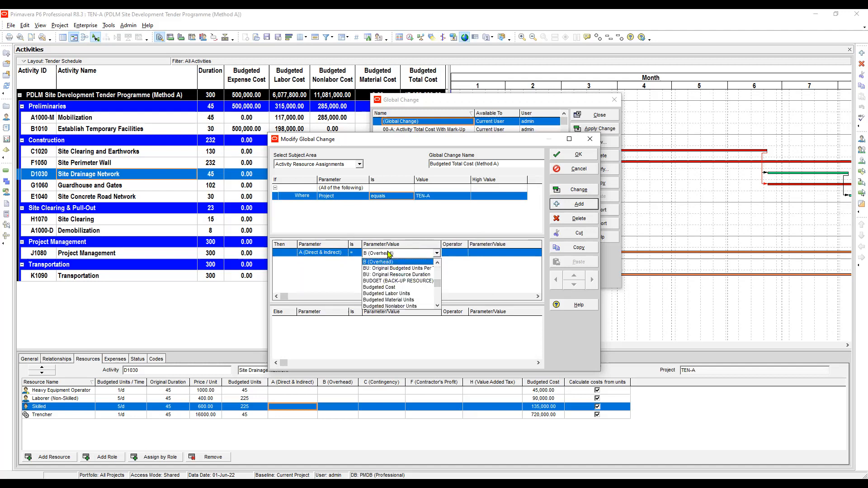
pyautogui.click(393, 289)
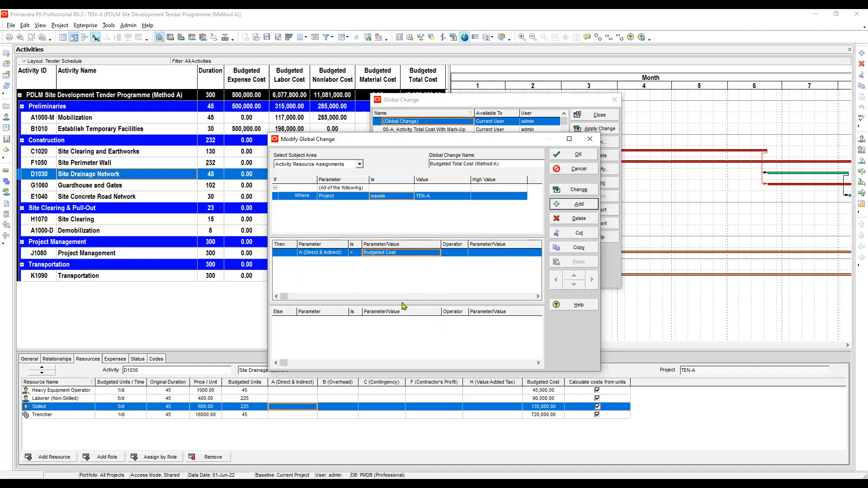
# Add an And statement setting B (Overhead) to A (Direct & Indirect) multiplied by 0.10
pyautogui.click(581, 204)
pyautogui.click(327, 262)
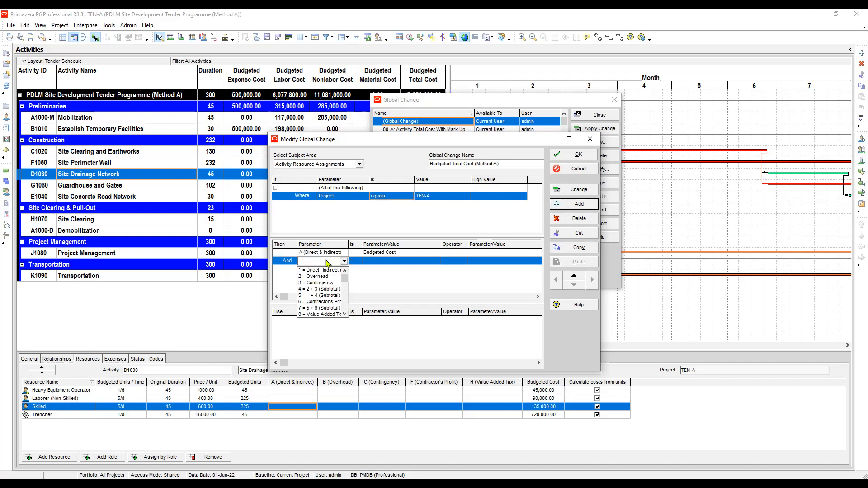
pyautogui.press('b')
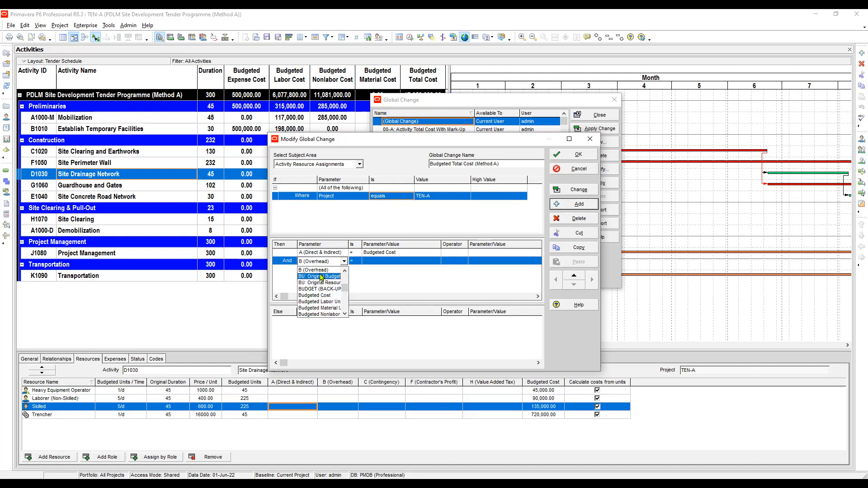
pyautogui.click(320, 272)
pyautogui.click(355, 262)
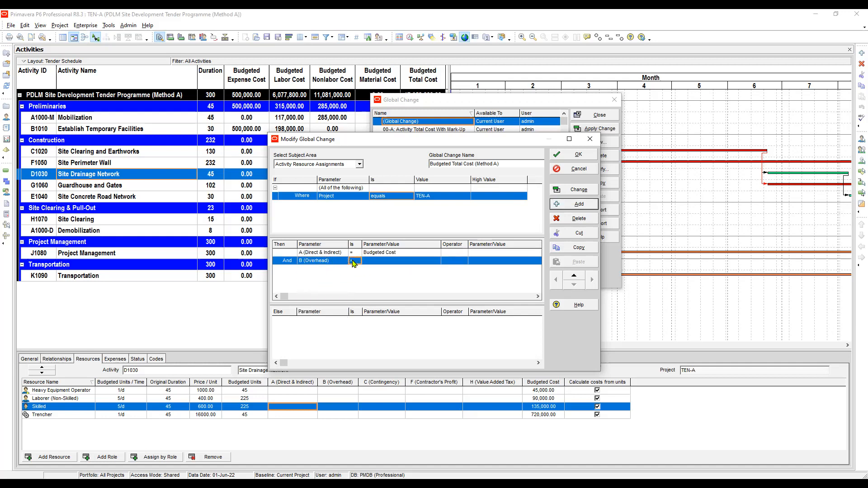
pyautogui.click(381, 262)
pyautogui.click(412, 265)
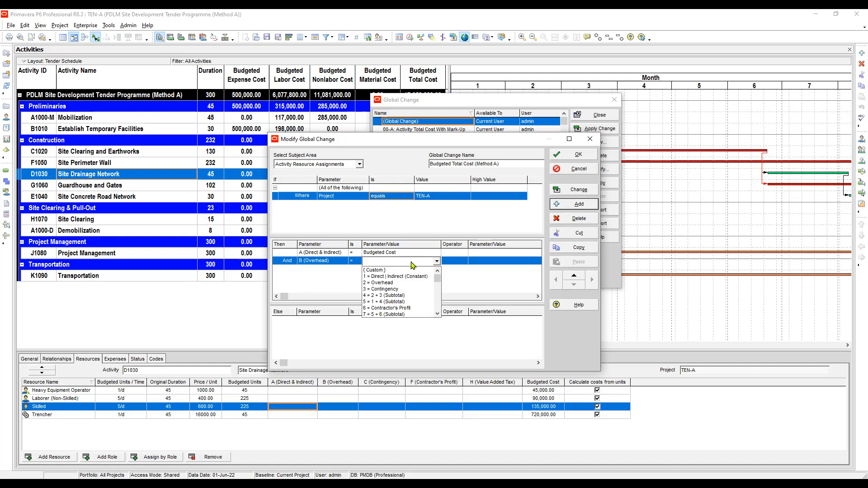
pyautogui.click(387, 273)
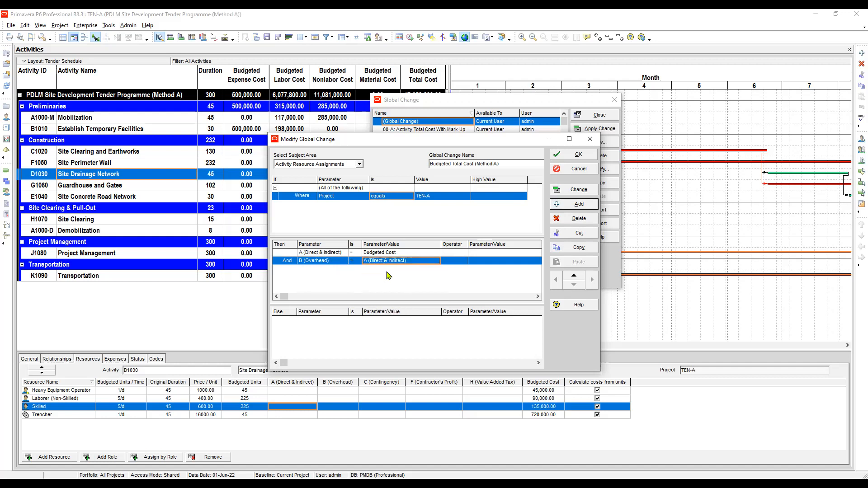
pyautogui.click(456, 262)
pyautogui.click(447, 289)
pyautogui.click(493, 264)
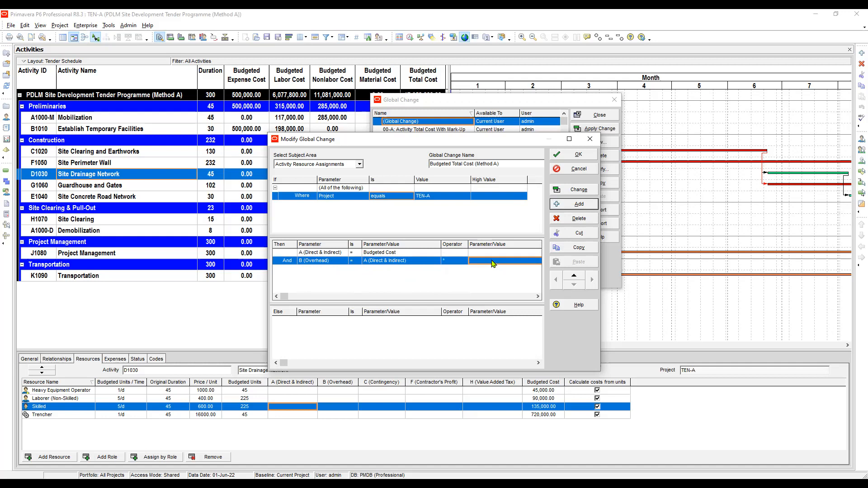
pyautogui.click(493, 264)
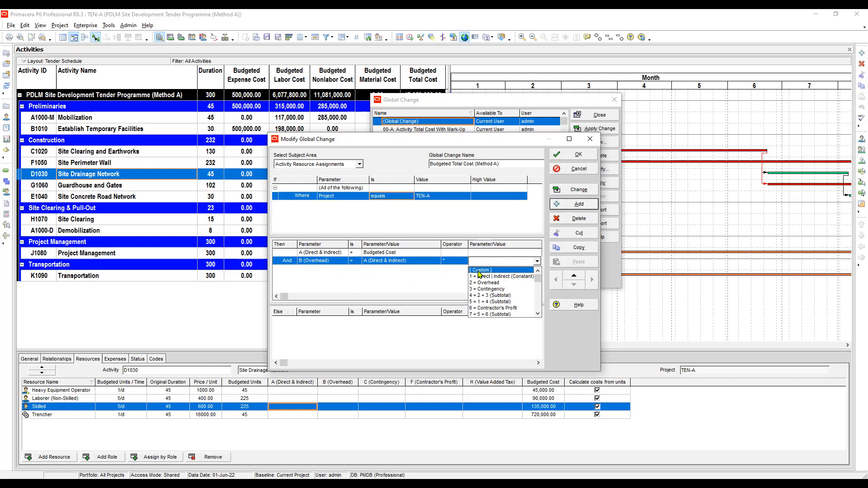
pyautogui.click(480, 270)
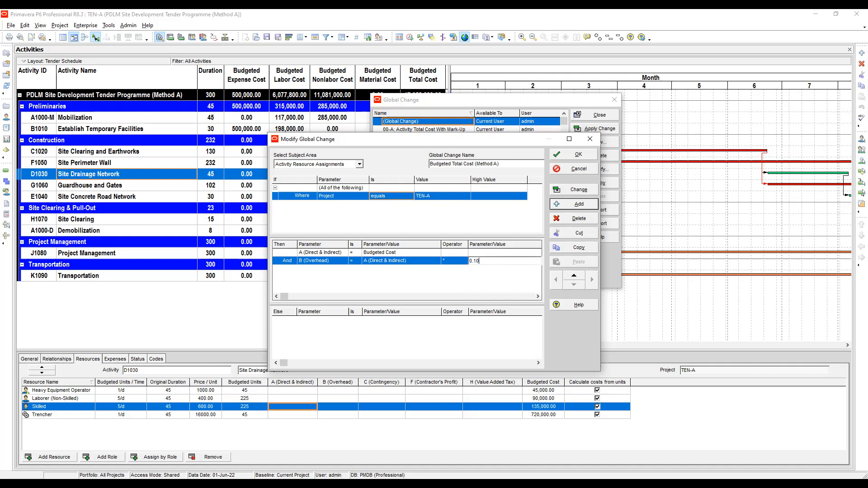
pyautogui.write('.10')
# Add an And statement setting C (Contingency) equal to A (Direct & Indirect) multiplied by 0.10
pyautogui.click(399, 255)
pyautogui.click(325, 261)
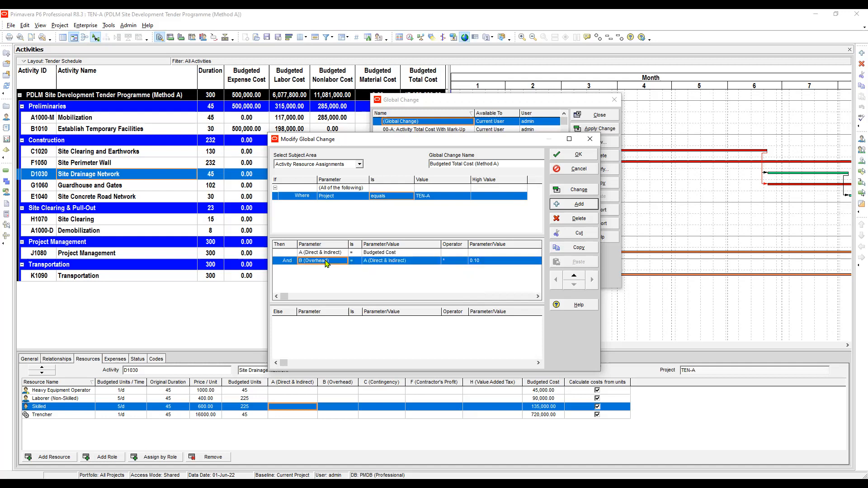
pyautogui.click(579, 206)
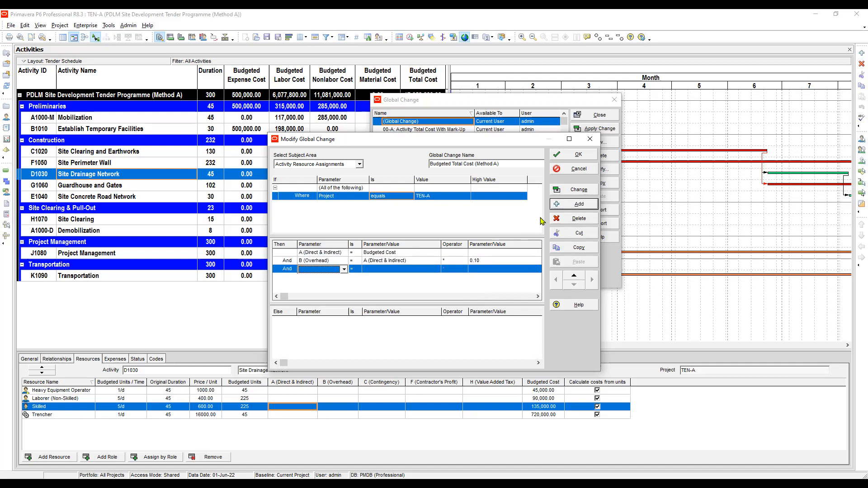
pyautogui.click(321, 270)
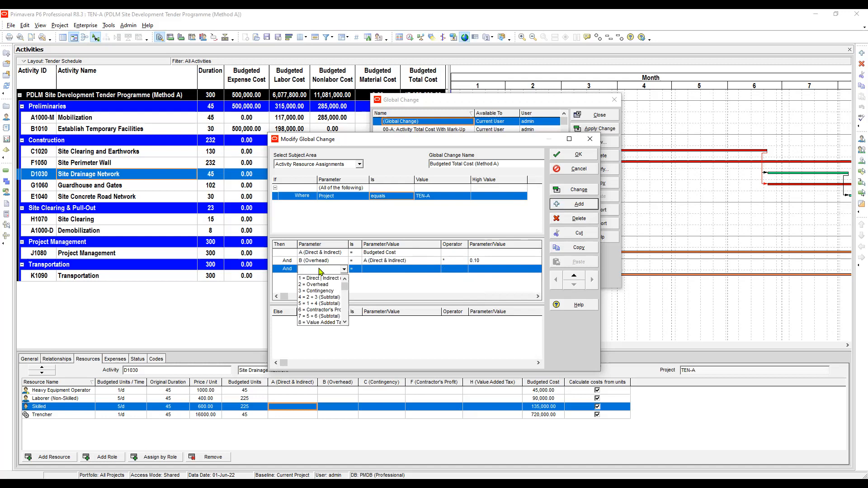
pyautogui.click(319, 290)
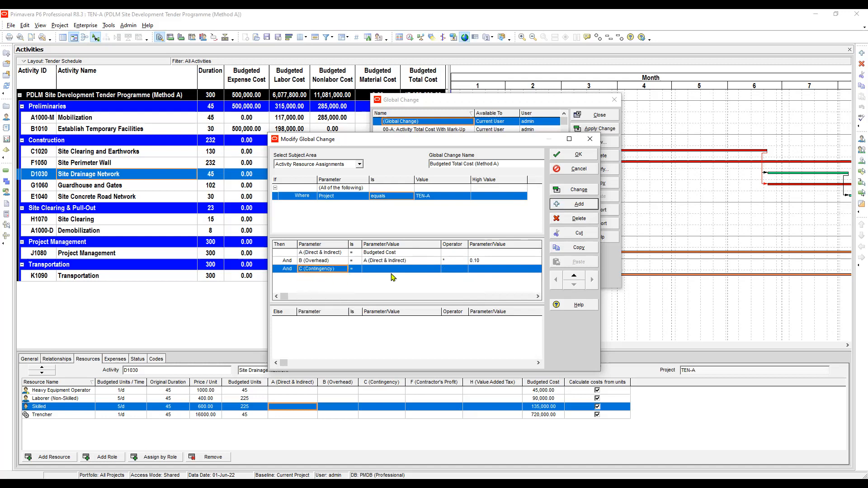
pyautogui.click(392, 270)
pyautogui.click(388, 271)
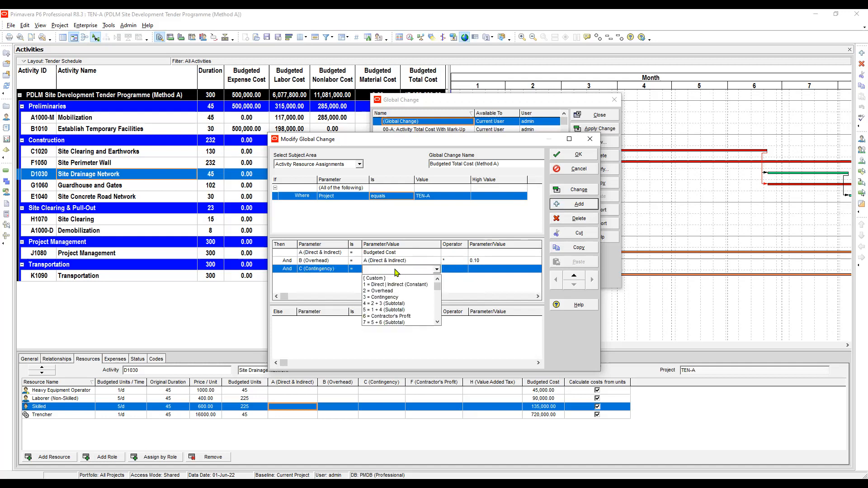
pyautogui.click(397, 279)
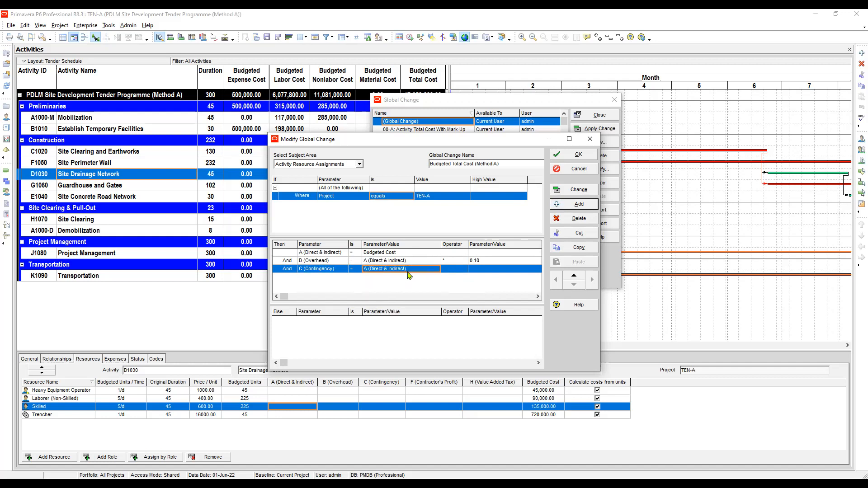
pyautogui.click(456, 271)
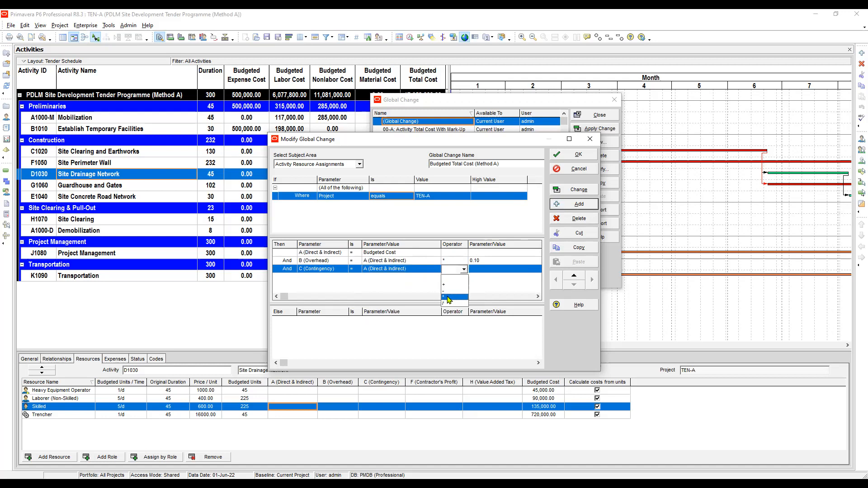
pyautogui.click(450, 298)
pyautogui.click(488, 270)
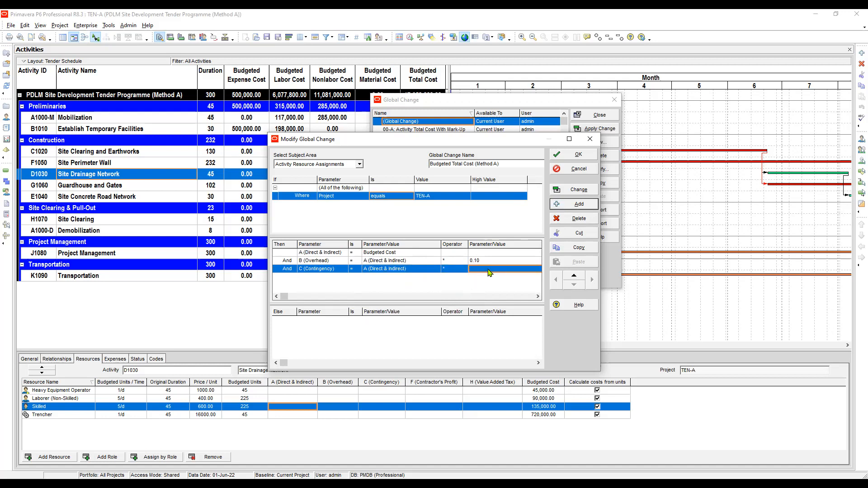
pyautogui.click(489, 270)
pyautogui.click(484, 279)
pyautogui.click(491, 271)
# Add an And statement setting D (B + C) Subtotal equal to B (Overhead) plus C (Contingency)
pyautogui.click(579, 204)
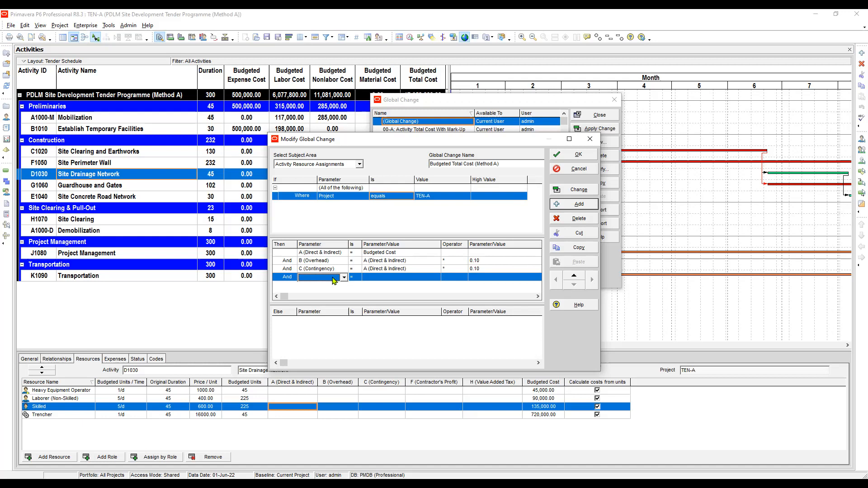
pyautogui.press('d')
pyautogui.click(388, 279)
pyautogui.click(393, 278)
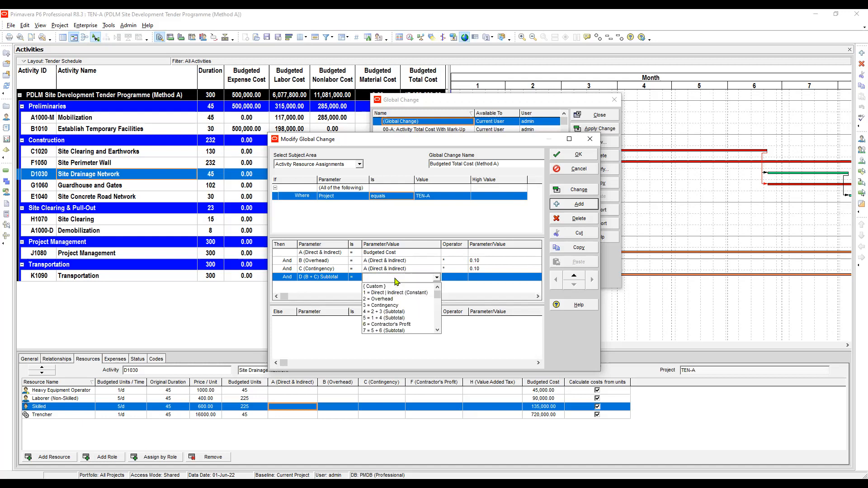
pyautogui.click(387, 293)
pyautogui.click(453, 280)
pyautogui.click(453, 281)
pyautogui.click(453, 294)
pyautogui.click(488, 280)
pyautogui.click(488, 280)
pyautogui.click(466, 295)
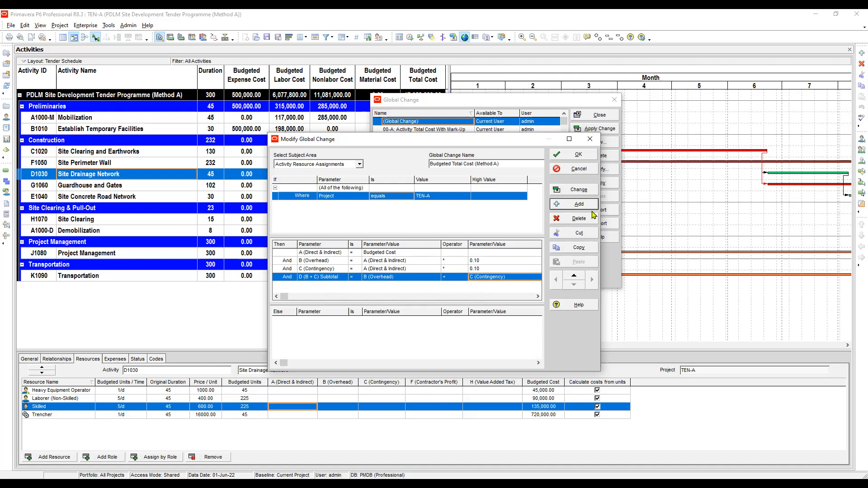
# Add an And statement setting E (A + D) Subtotal equal to A (Direct & Indirect) plus D (B + C) Subtotal
pyautogui.click(580, 205)
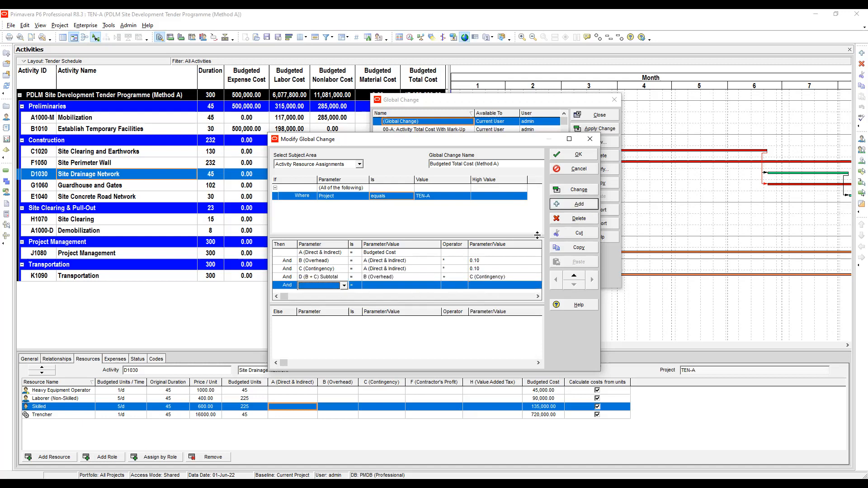
pyautogui.click(322, 283)
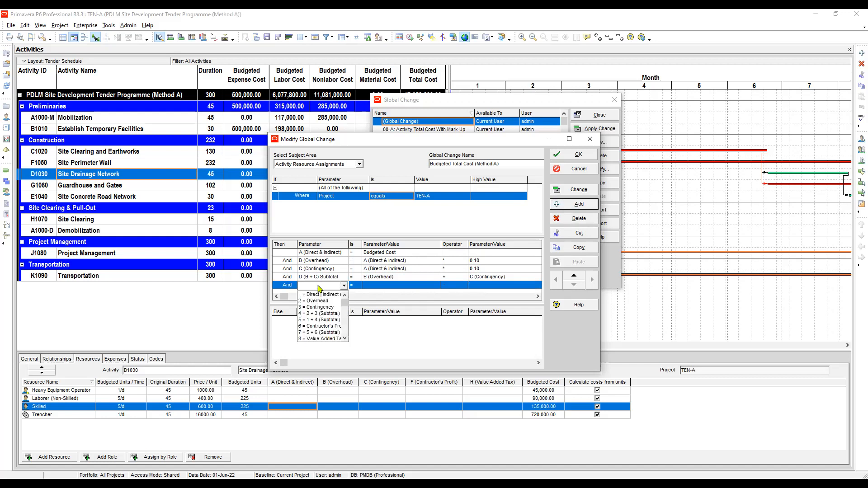
pyautogui.press('e')
pyautogui.click(318, 294)
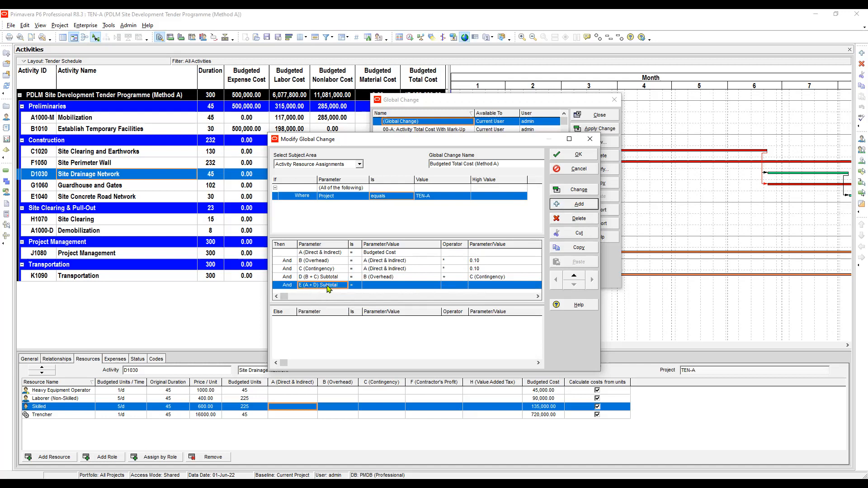
pyautogui.click(383, 285)
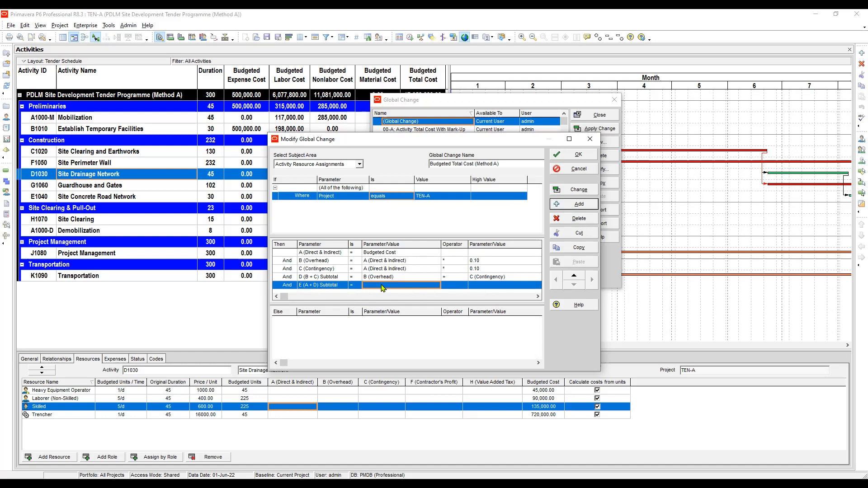
pyautogui.click(383, 286)
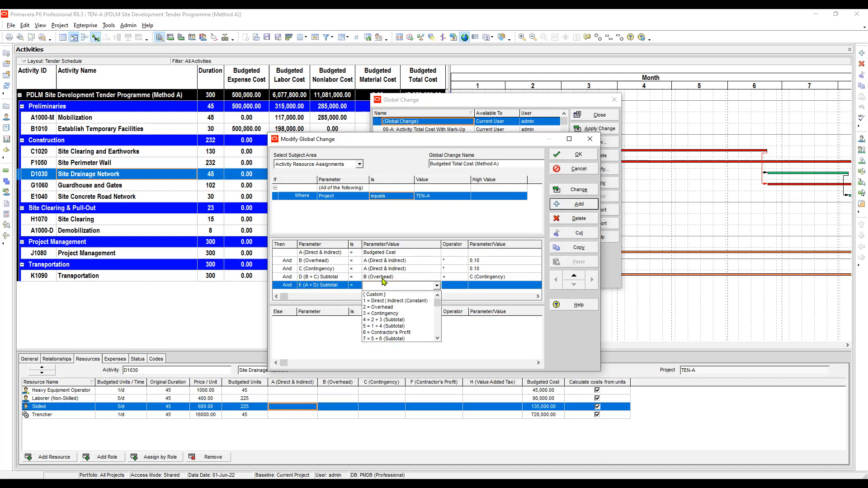
pyautogui.scroll(-1, 384, 280)
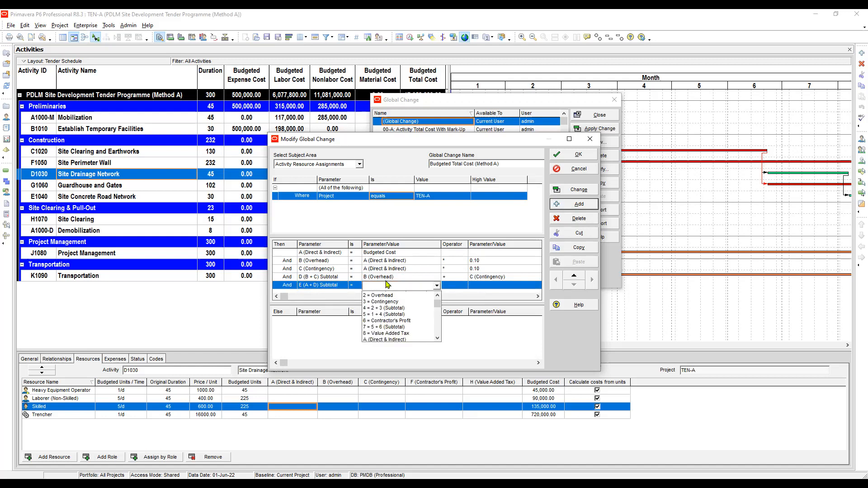
pyautogui.scroll(-3, 388, 284)
pyautogui.click(385, 297)
pyautogui.click(460, 286)
pyautogui.click(460, 286)
pyautogui.click(449, 302)
pyautogui.click(487, 287)
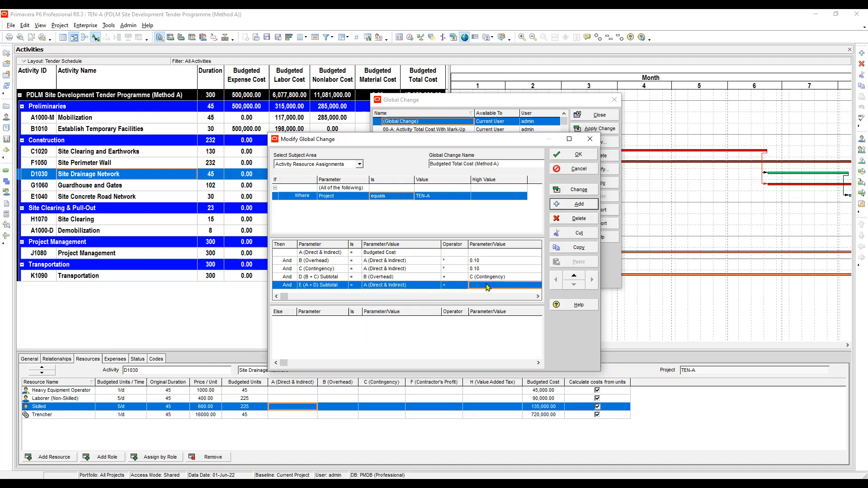
pyautogui.click(487, 287)
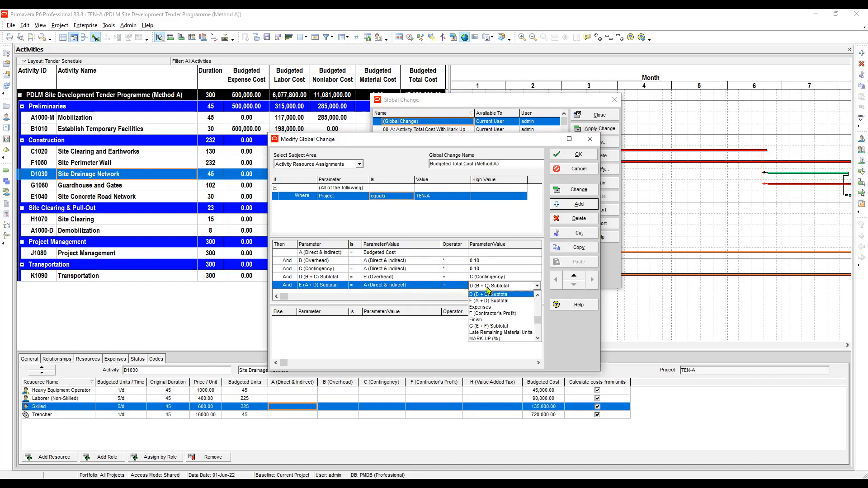
pyautogui.click(486, 295)
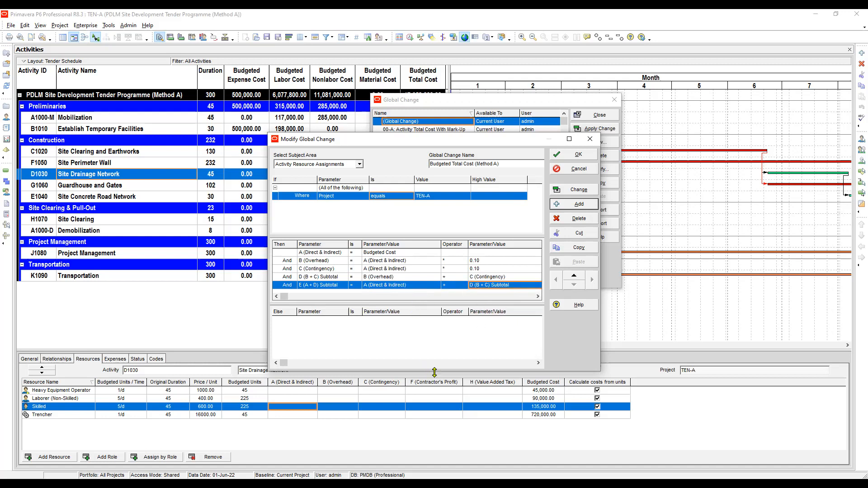
# Add an And statement setting F (Contractor's Profit) equal to E (A + D) Subtotal multiplied by 0.10
pyautogui.moveTo(434, 373); pyautogui.dragTo(434, 458)
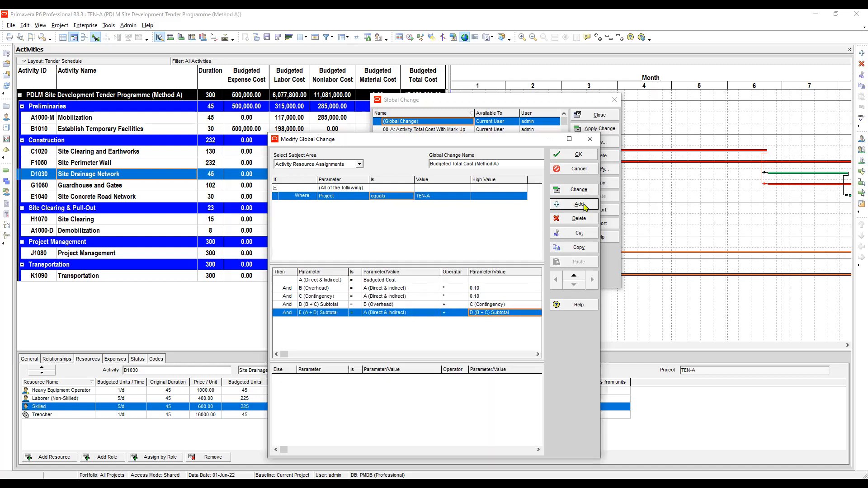
pyautogui.click(579, 204)
pyautogui.click(316, 320)
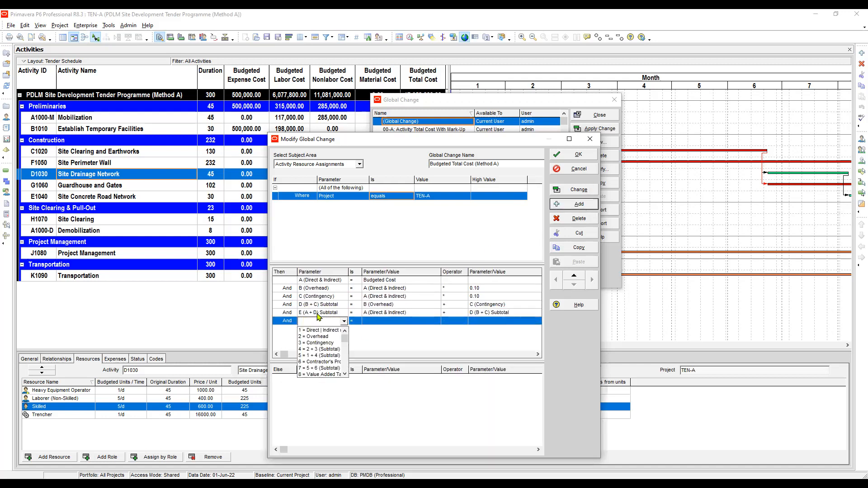
pyautogui.press('f')
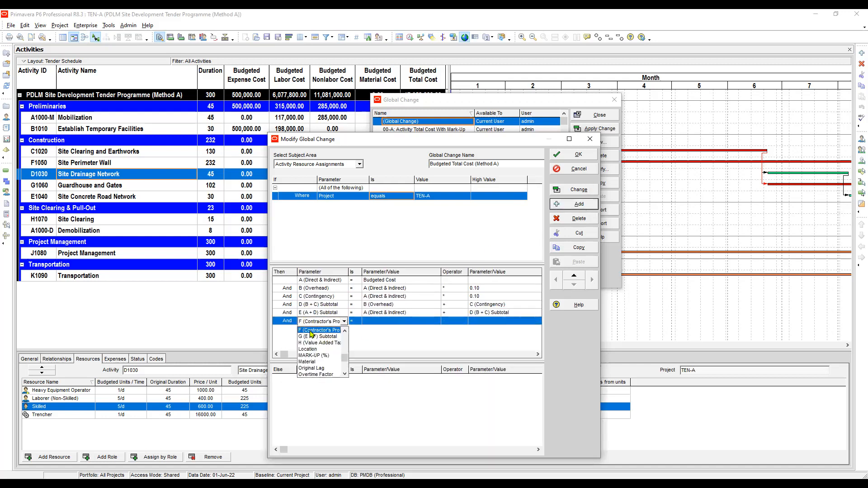
pyautogui.click(311, 331)
pyautogui.moveTo(347, 271); pyautogui.dragTo(353, 271)
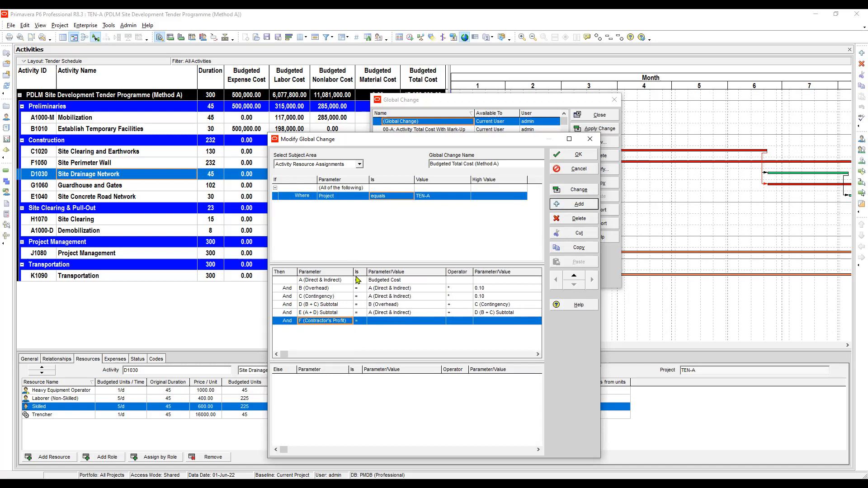
pyautogui.click(395, 321)
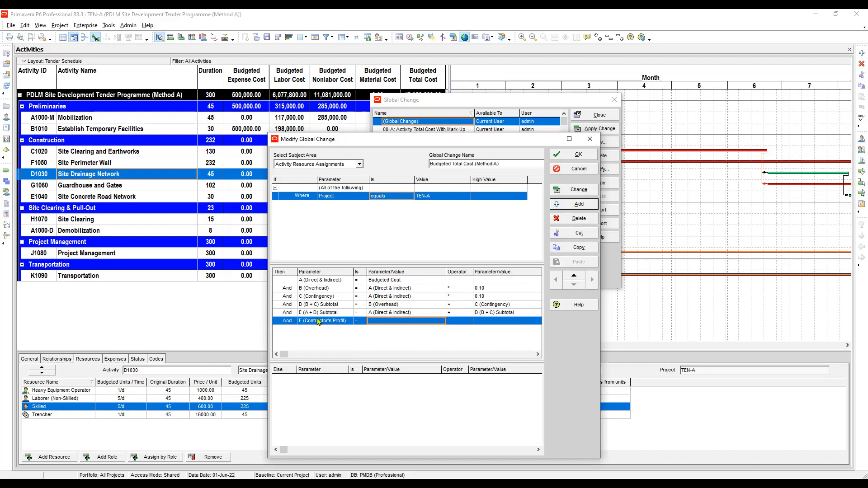
pyautogui.click(390, 321)
pyautogui.press('e')
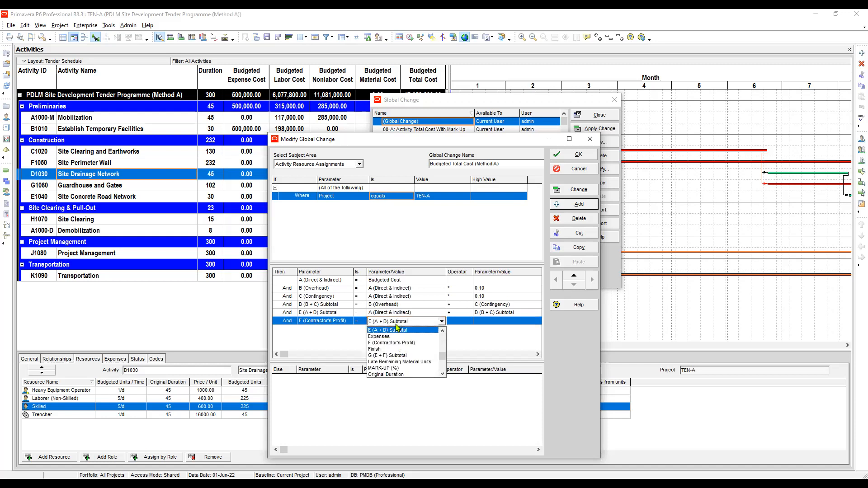
pyautogui.click(387, 333)
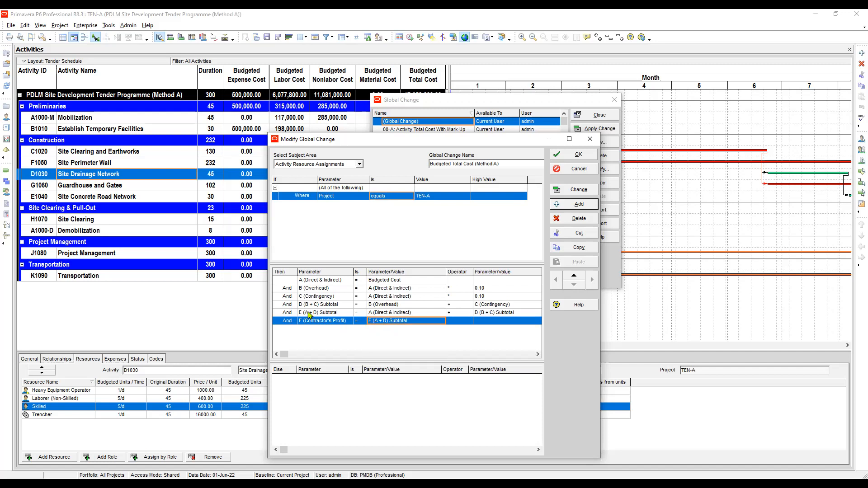
pyautogui.click(455, 321)
pyautogui.click(456, 321)
pyautogui.click(457, 346)
pyautogui.click(490, 322)
pyautogui.click(497, 322)
pyautogui.click(487, 330)
pyautogui.write('0')
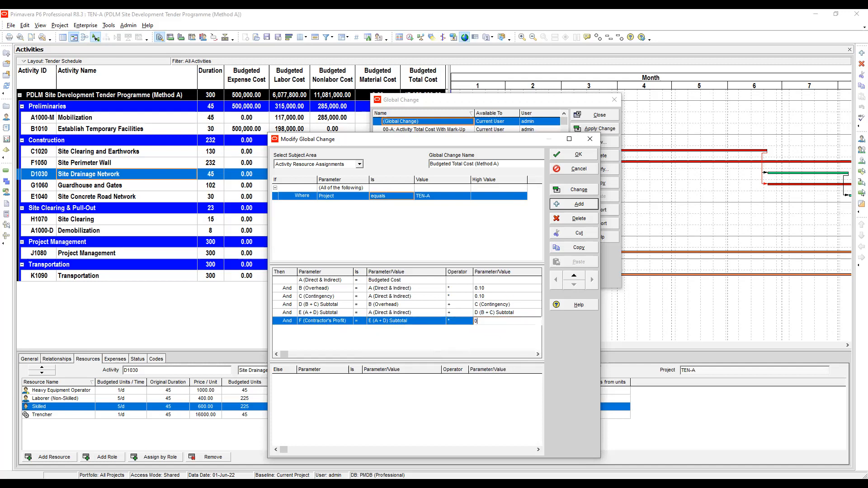
pyautogui.write('.10')
pyautogui.click(417, 314)
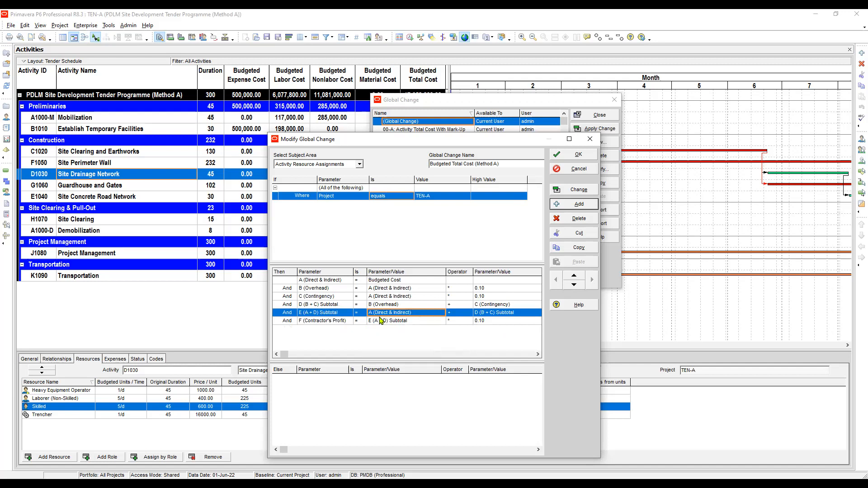
pyautogui.click(332, 322)
pyautogui.click(333, 322)
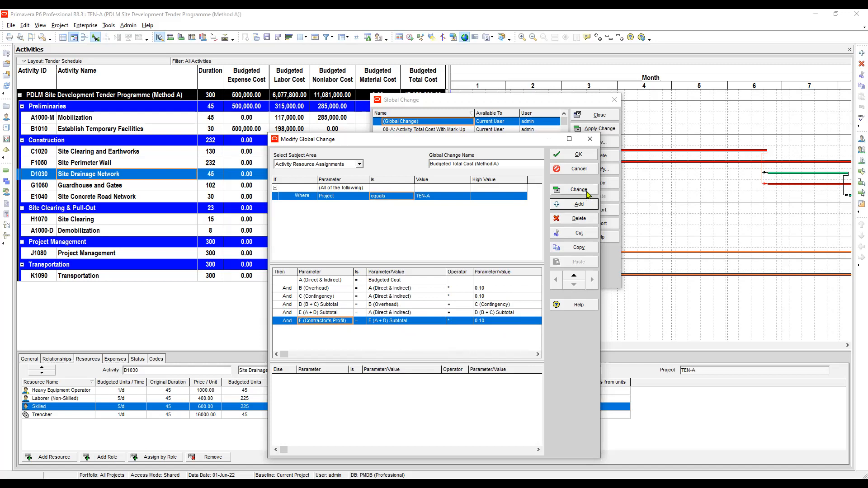
# Add an And statement setting G (E + F) Subtotal equal to E (A + D) Subtotal plus F (Contractor's Profit)
pyautogui.click(583, 204)
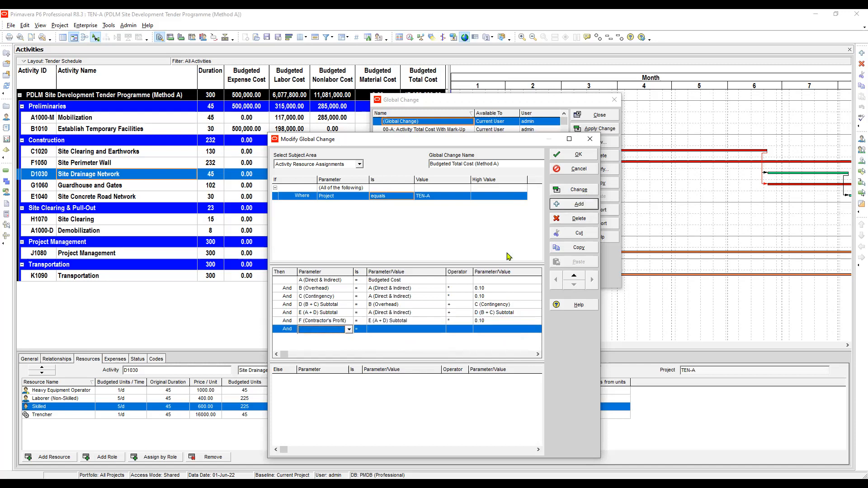
pyautogui.click(327, 329)
pyautogui.click(320, 341)
pyautogui.click(394, 332)
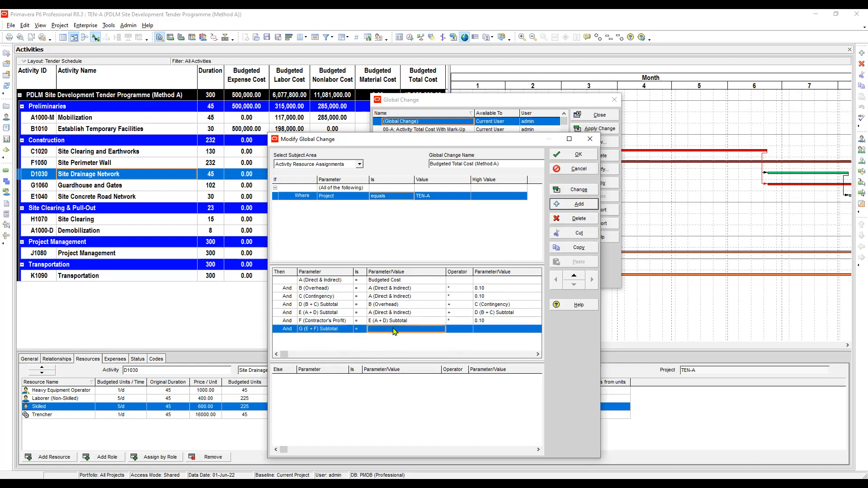
pyautogui.click(395, 331)
pyautogui.click(395, 331)
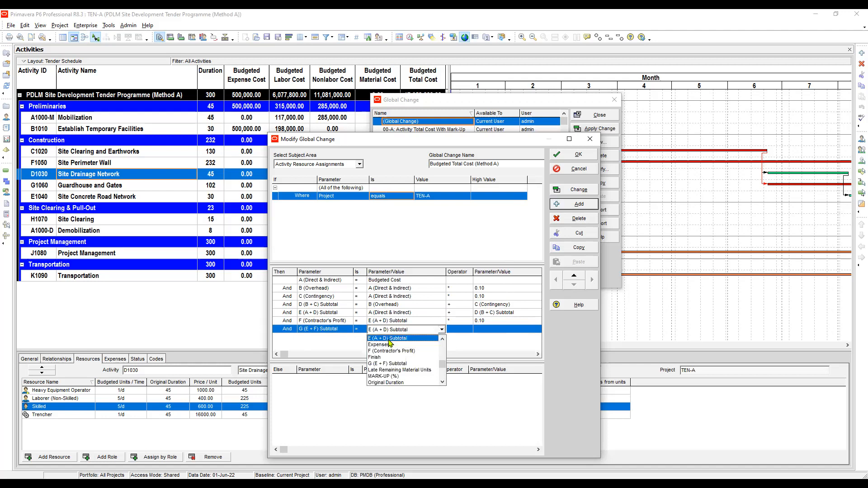
pyautogui.click(390, 344)
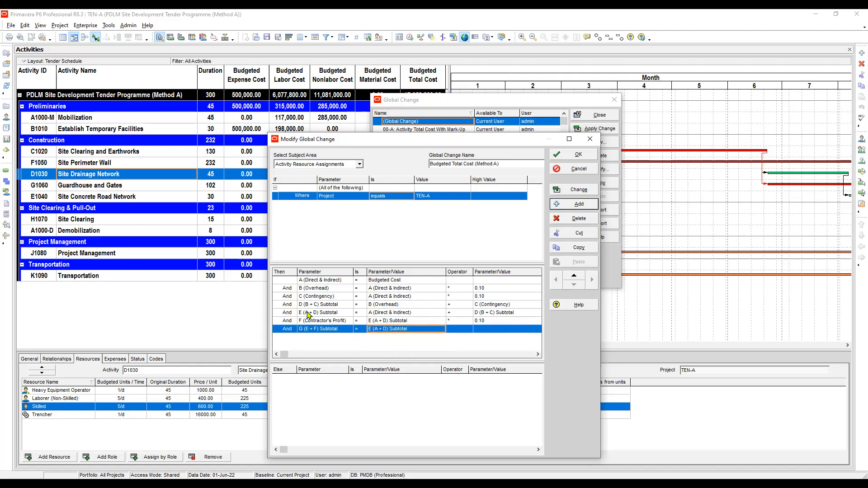
pyautogui.click(454, 330)
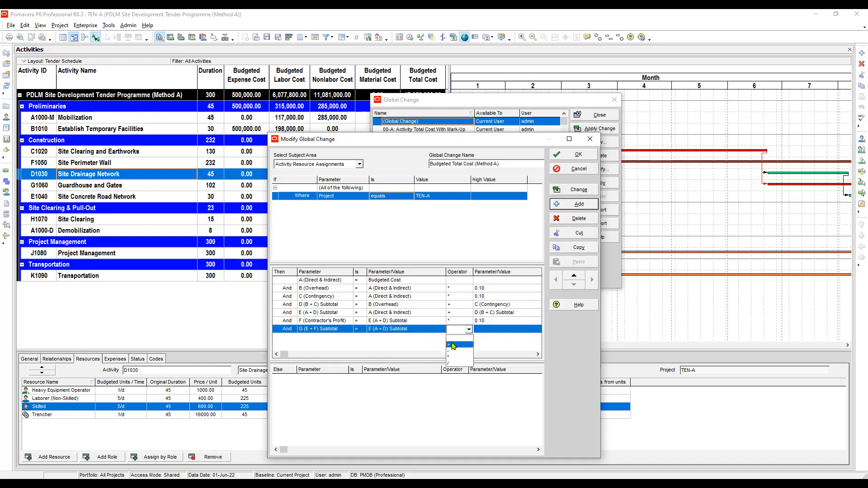
pyautogui.click(454, 345)
pyautogui.click(496, 331)
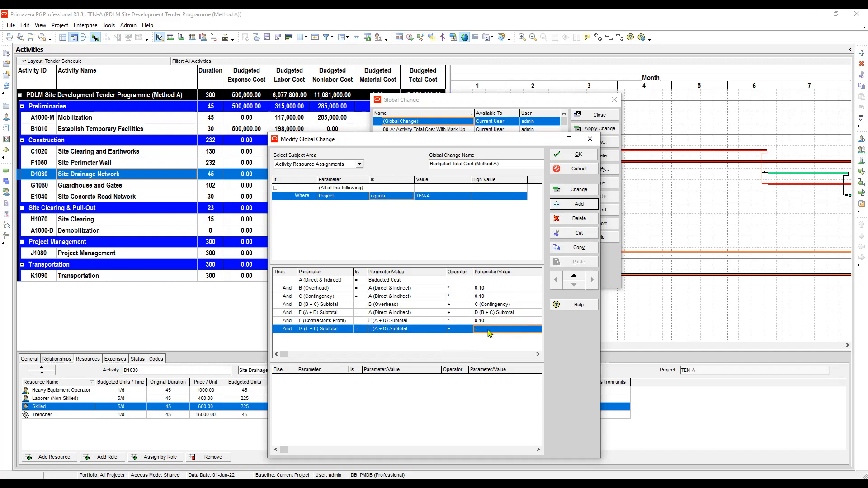
pyautogui.click(488, 333)
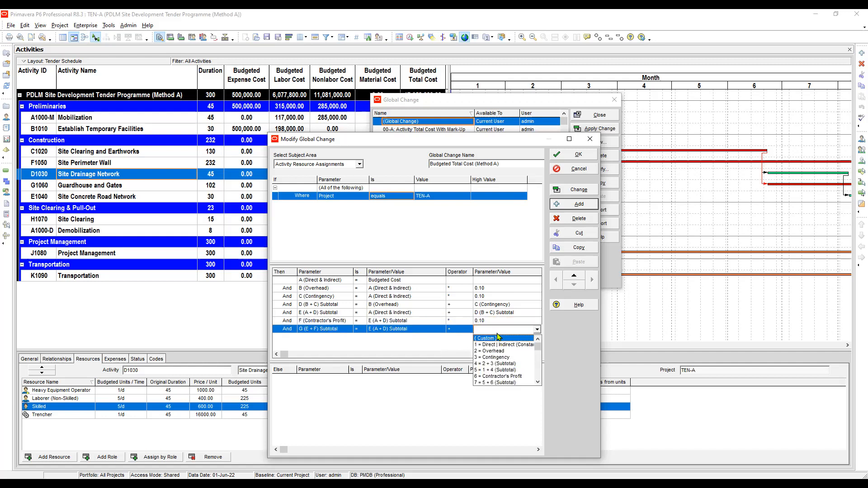
pyautogui.press('f')
pyautogui.click(484, 340)
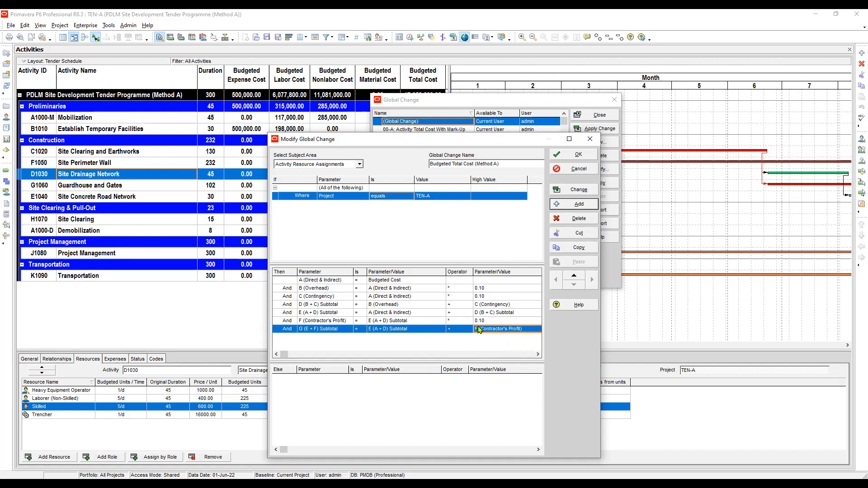
# Add an And statement setting H (Value Added Tax) equal to G (E + F) Subtotal
pyautogui.click(579, 205)
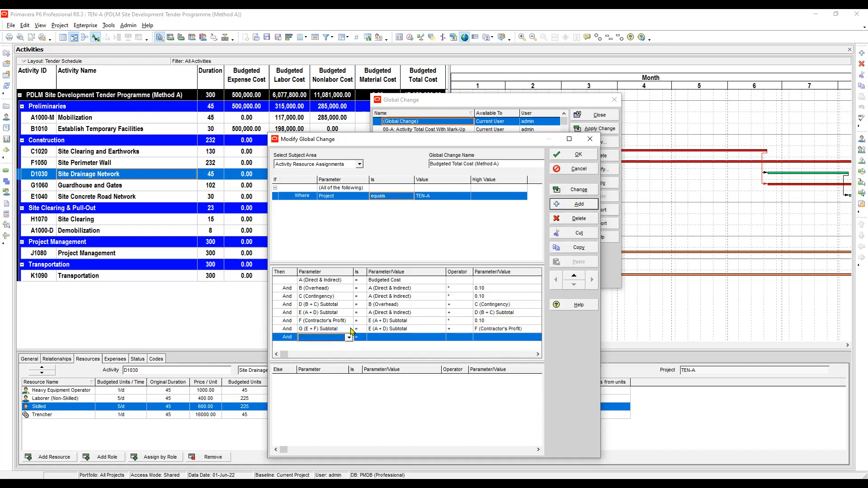
pyautogui.click(322, 338)
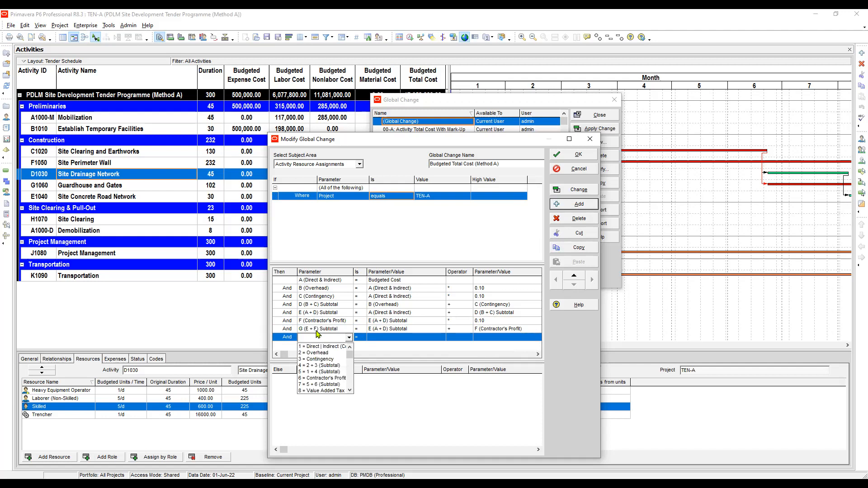
pyautogui.click(322, 390)
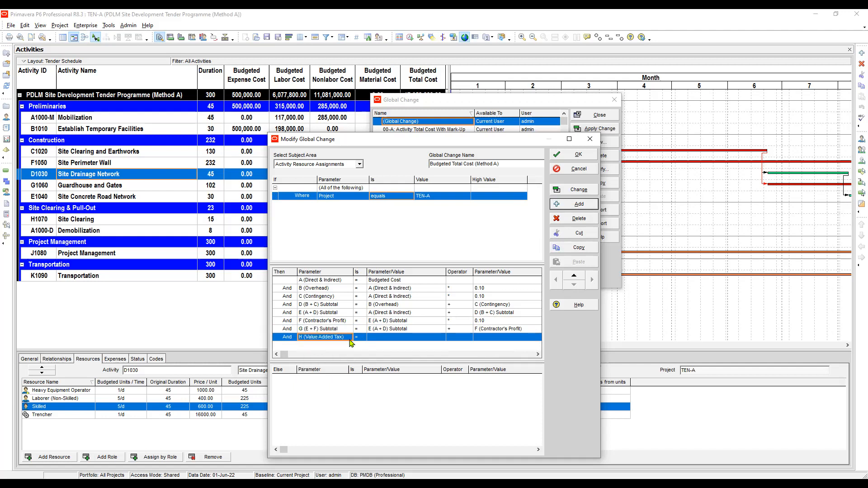
pyautogui.click(380, 340)
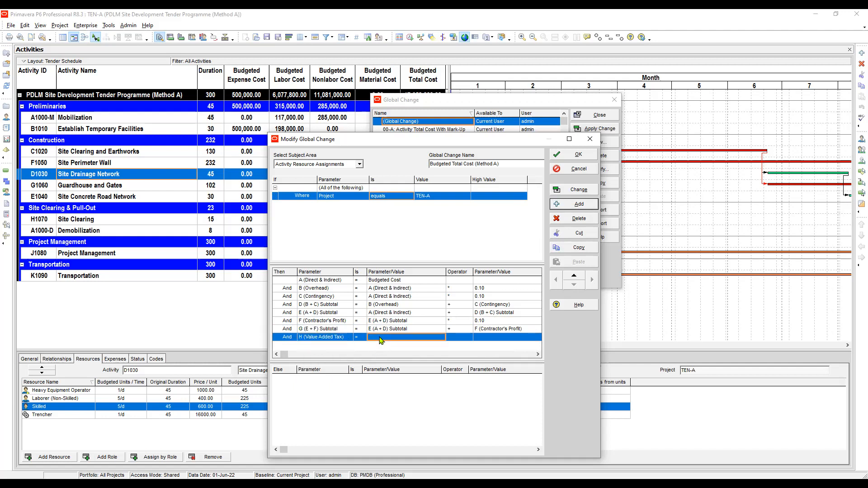
pyautogui.click(380, 340)
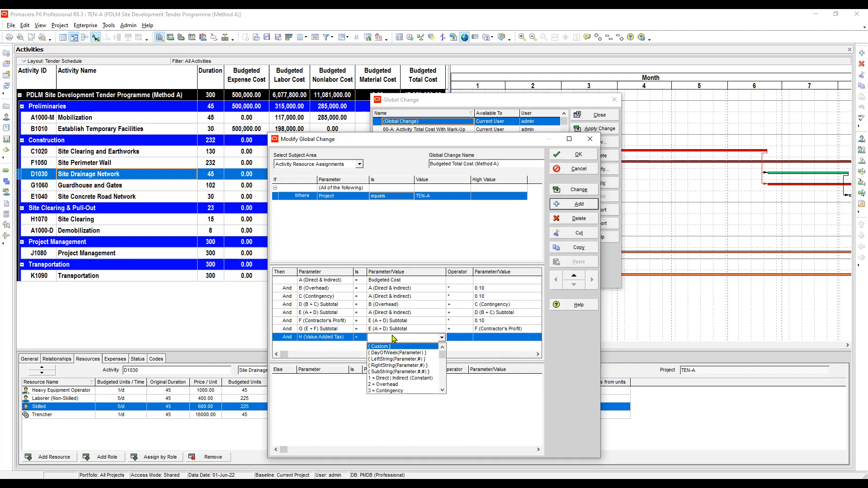
pyautogui.write('G (E + F) Subtotal')
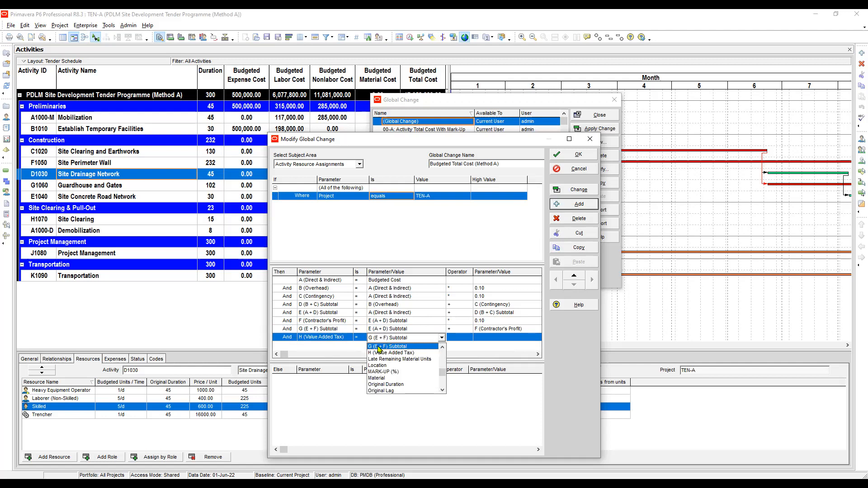
pyautogui.click(376, 348)
# Try to set the operator of the H (Value Added Tax) statement, then delete that action row
pyautogui.click(457, 332)
pyautogui.click(461, 338)
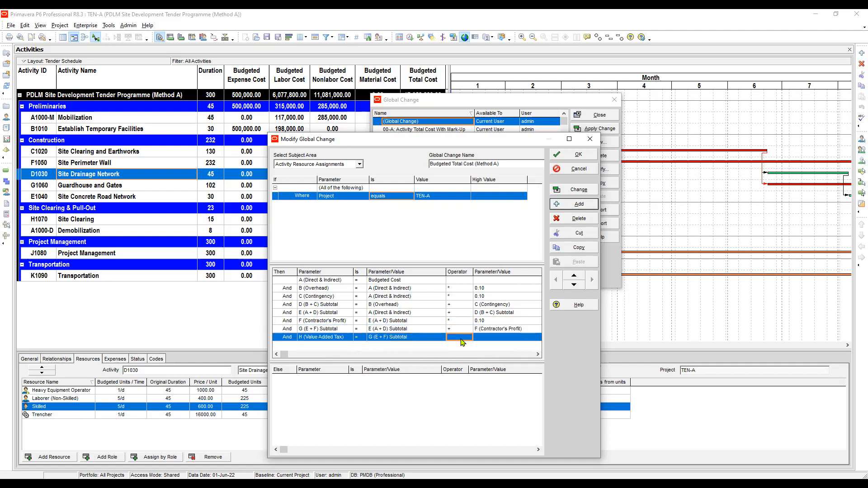
pyautogui.doubleClick(454, 339)
pyautogui.click(454, 339)
pyautogui.click(461, 339)
pyautogui.click(468, 339)
pyautogui.click(469, 339)
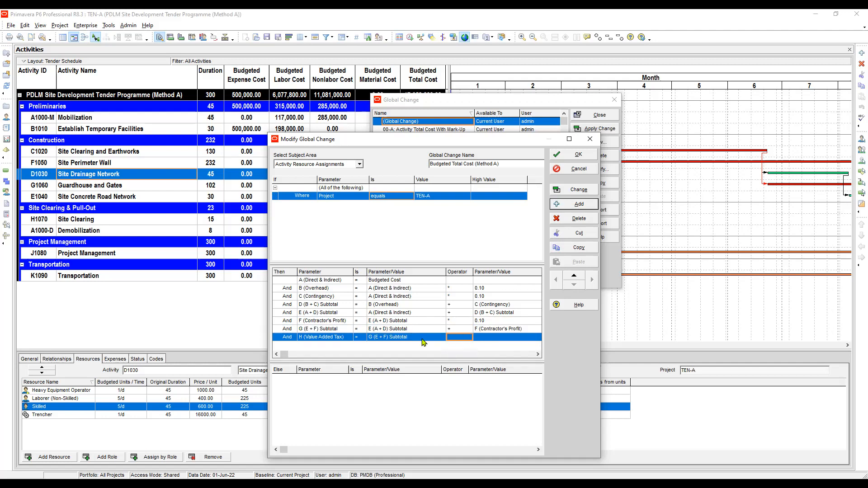
pyautogui.click(490, 340)
pyautogui.click(458, 339)
pyautogui.click(459, 342)
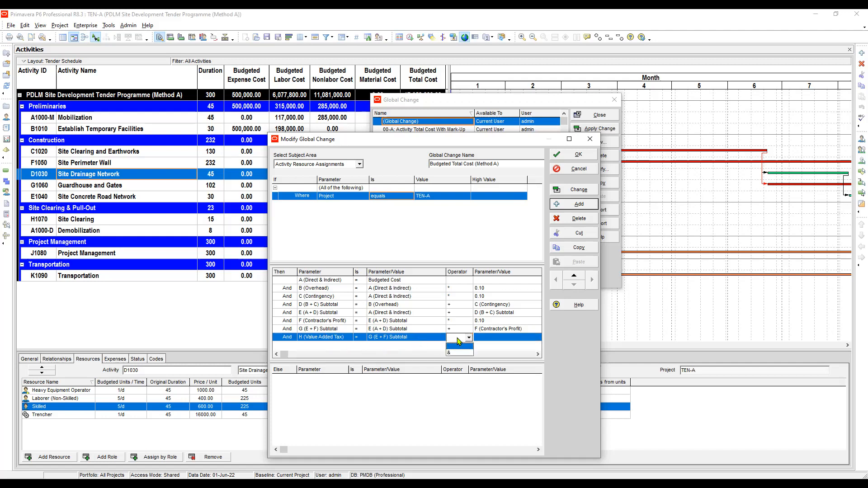
pyautogui.click(455, 347)
pyautogui.click(454, 330)
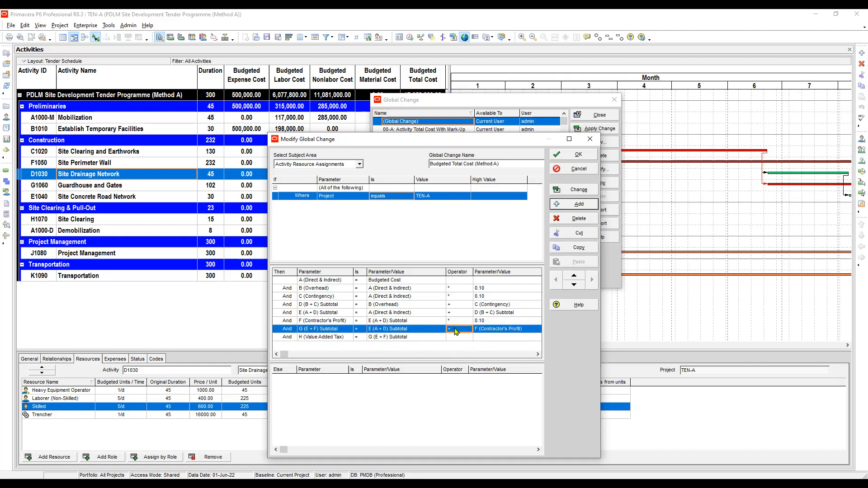
pyautogui.click(324, 341)
pyautogui.click(579, 219)
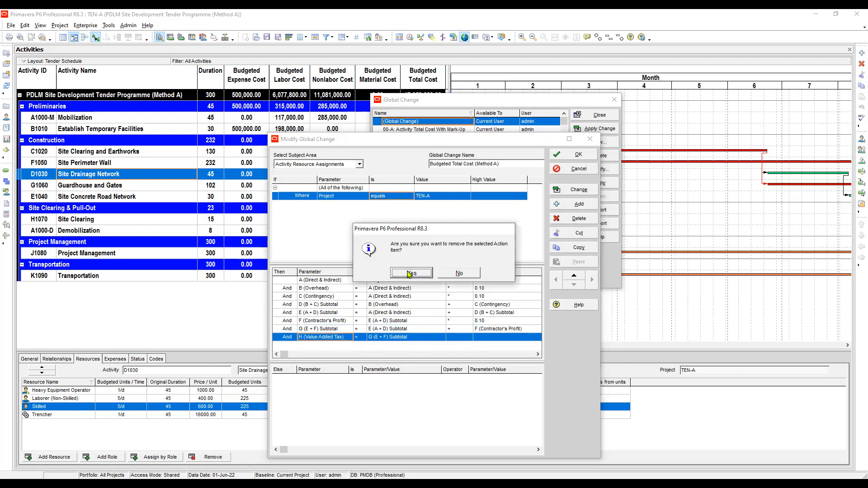
pyautogui.click(409, 274)
pyautogui.click(412, 274)
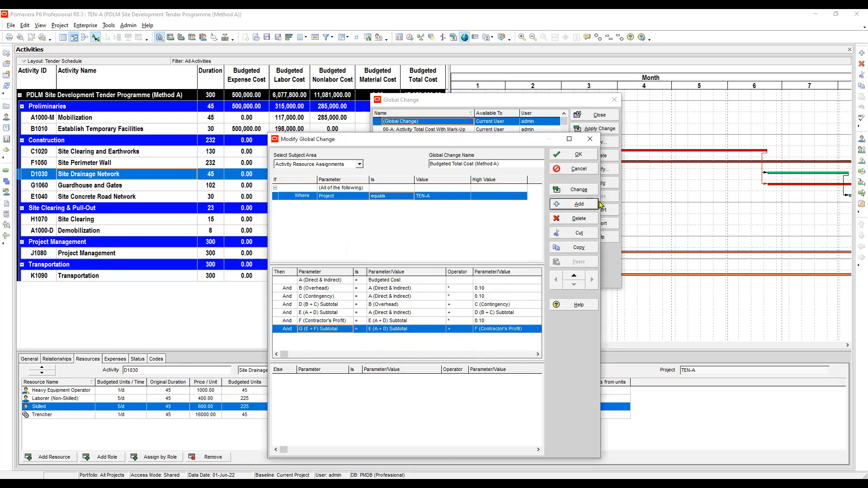
# Re-add an And statement setting H (Value Added Tax) equal to G (E + F) Subtotal
pyautogui.click(583, 205)
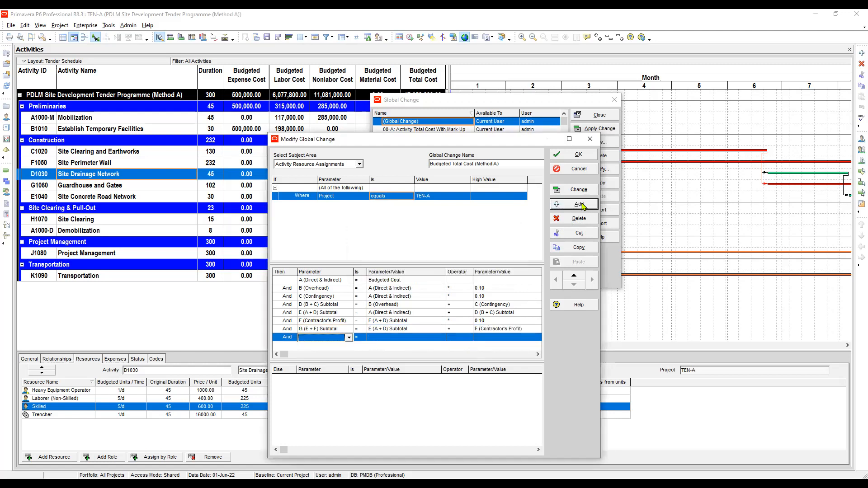
pyautogui.click(316, 338)
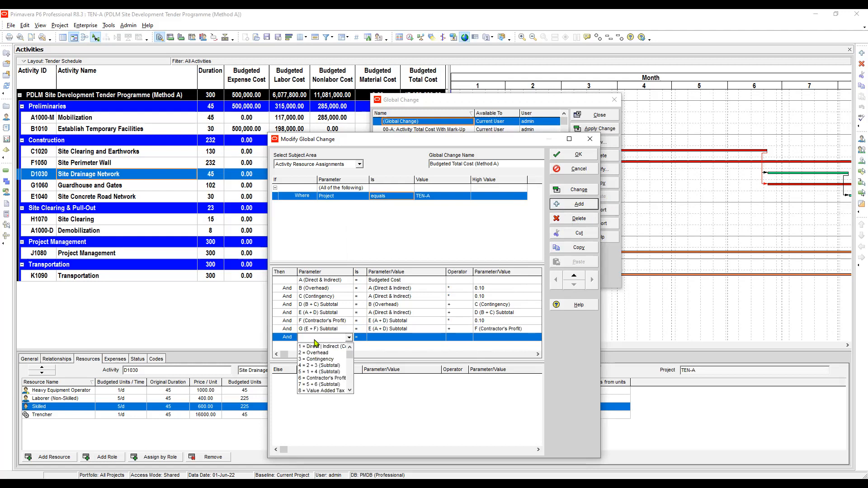
pyautogui.click(325, 391)
pyautogui.click(393, 337)
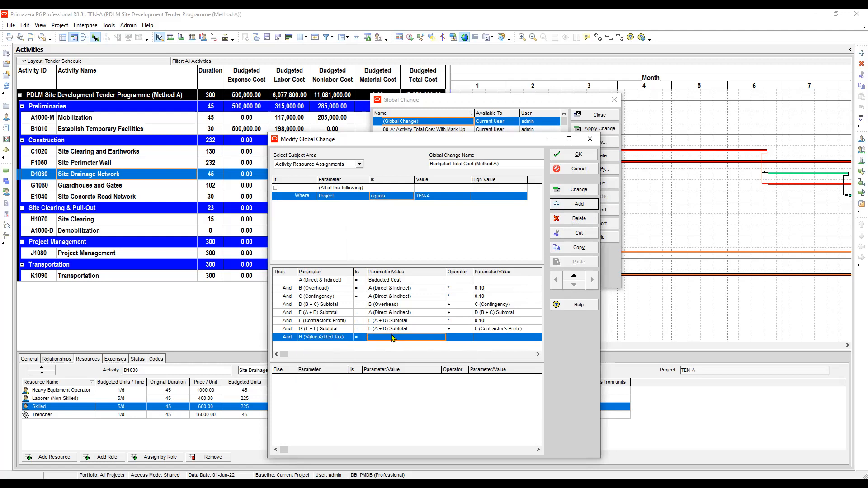
pyautogui.click(392, 338)
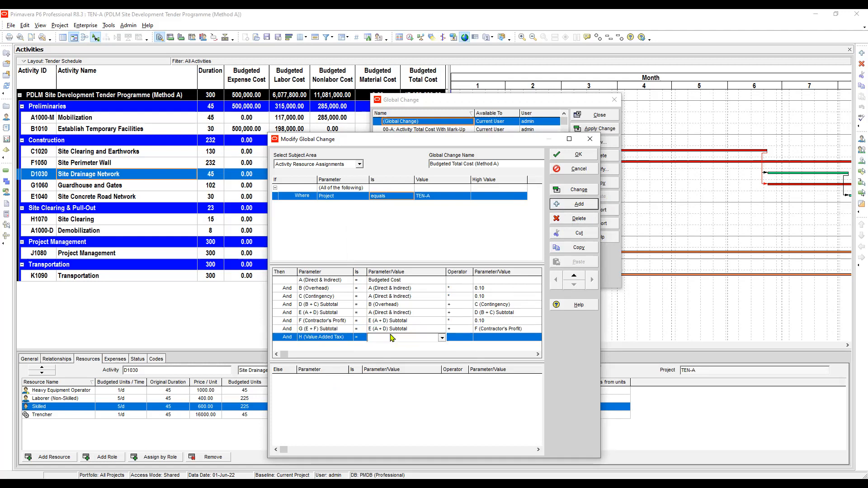
pyautogui.click(392, 338)
pyautogui.click(380, 349)
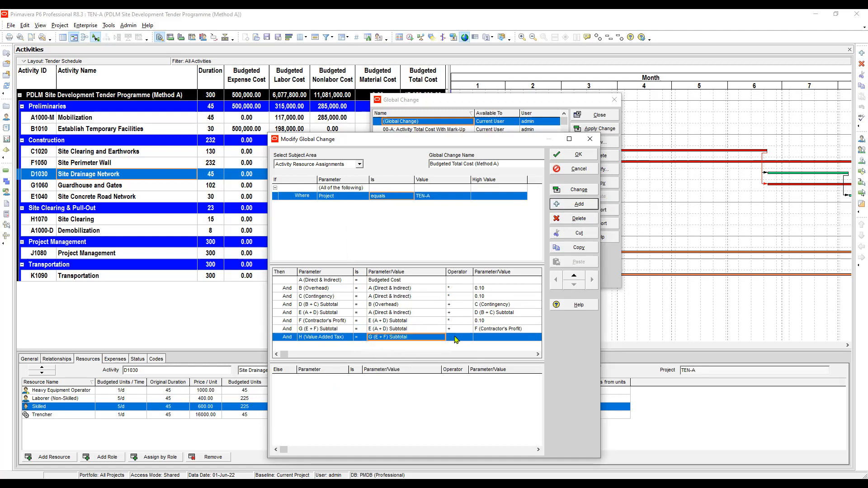
# Try to set an operator for the H (Value Added Tax) statement
pyautogui.click(456, 339)
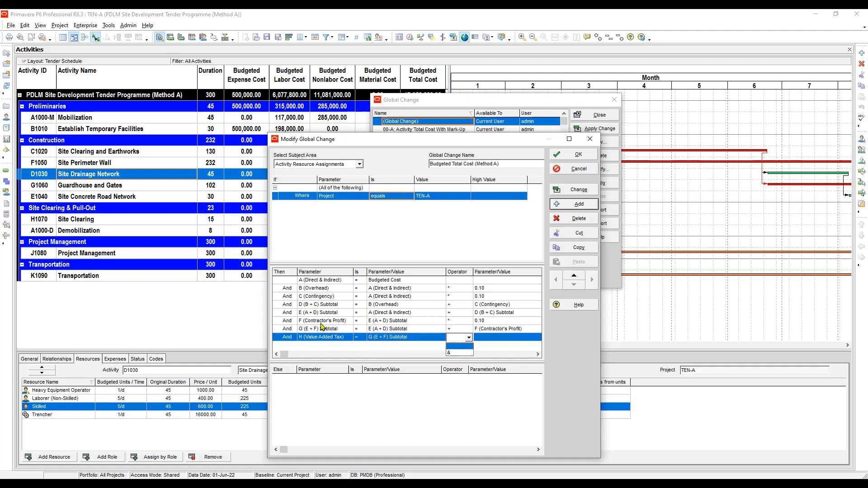
pyautogui.click(388, 328)
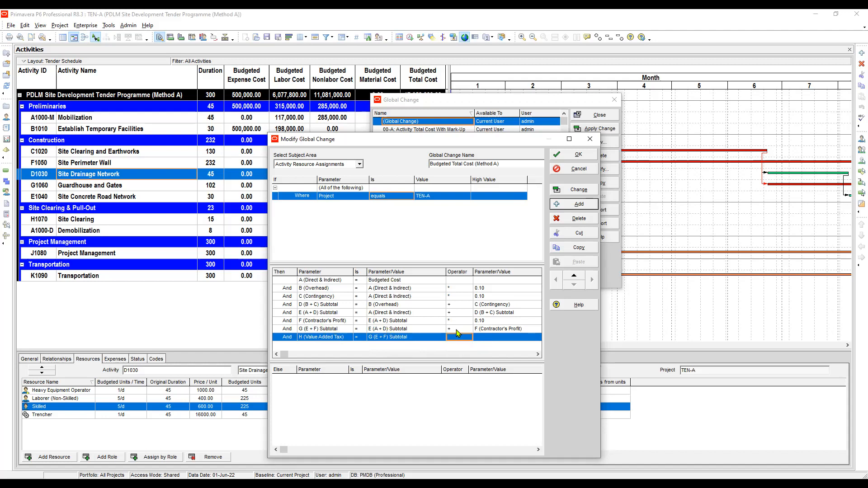
pyautogui.click(456, 330)
pyautogui.click(463, 339)
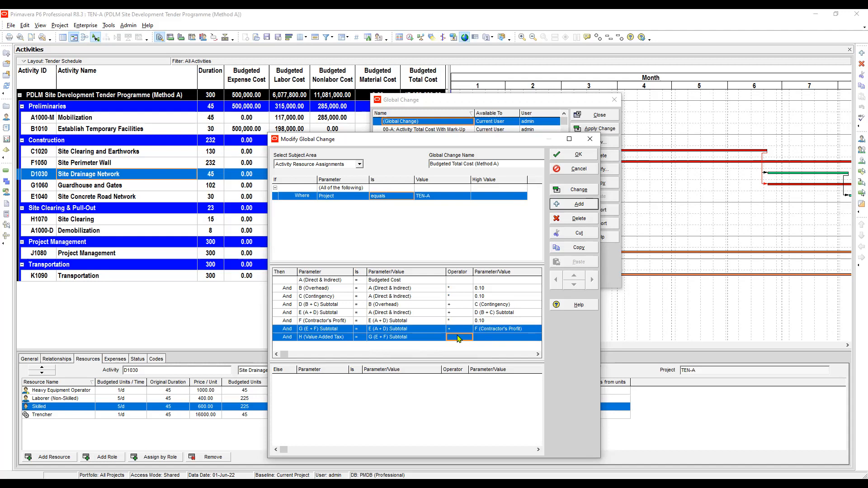
pyautogui.click(458, 339)
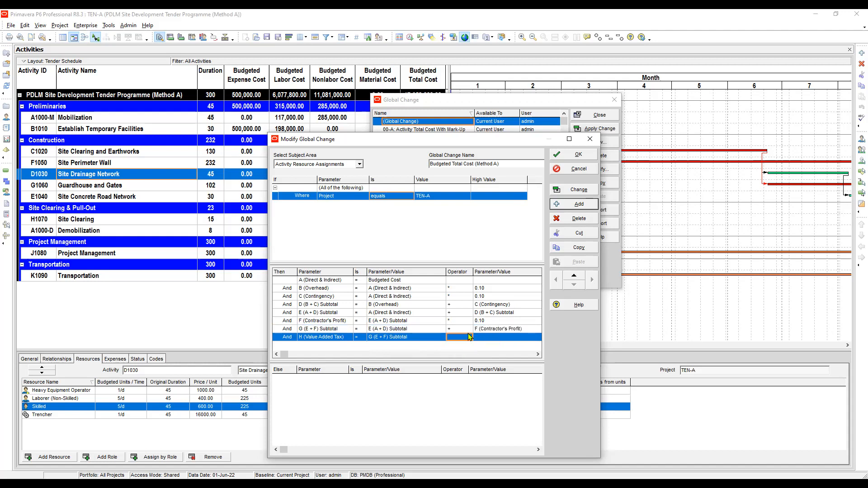
pyautogui.click(412, 338)
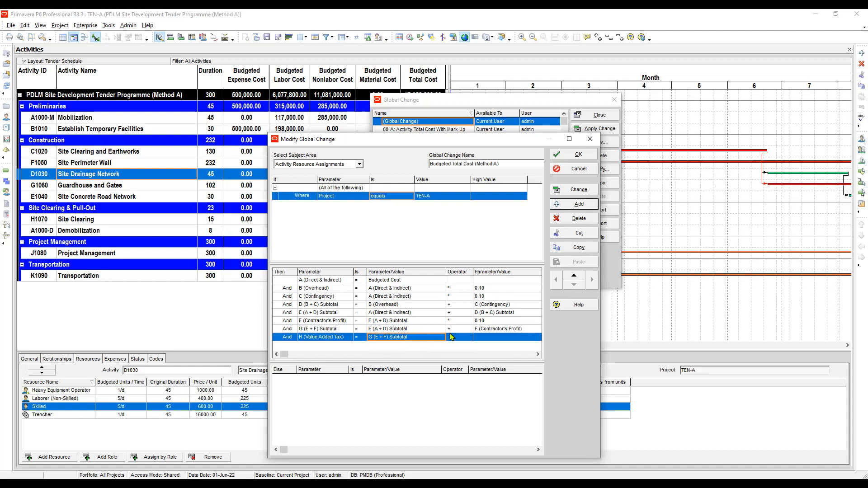
pyautogui.click(451, 329)
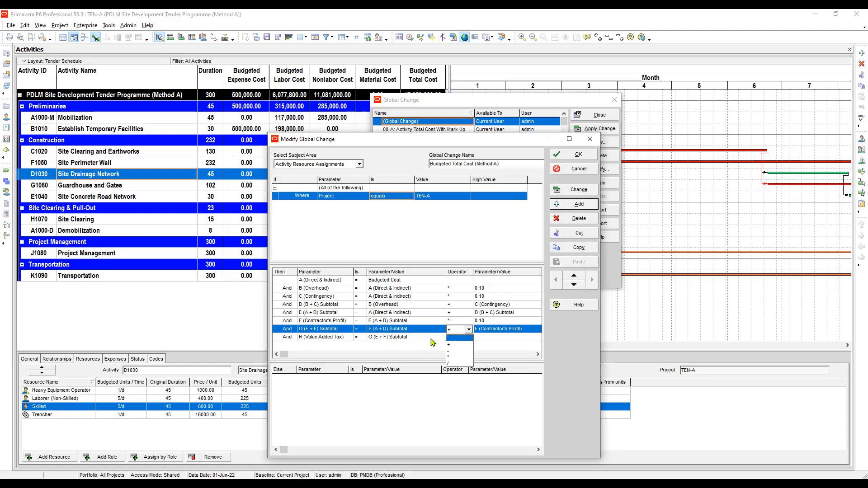
pyautogui.click(457, 345)
pyautogui.click(457, 338)
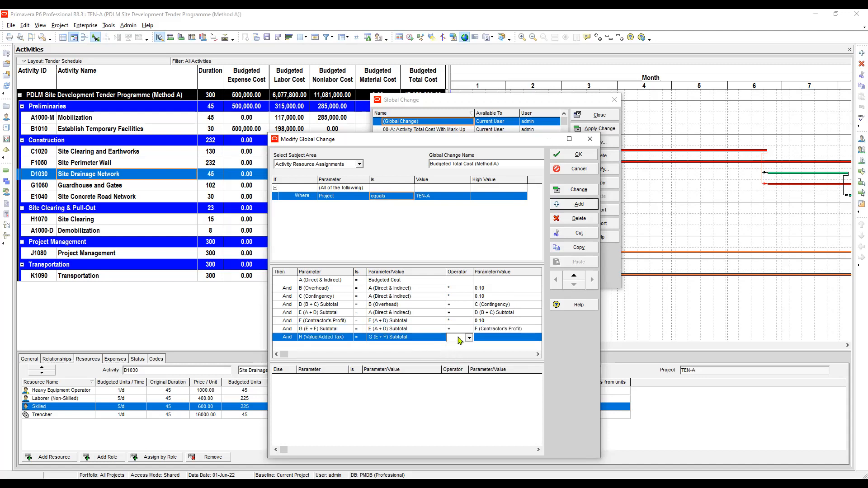
pyautogui.click(459, 340)
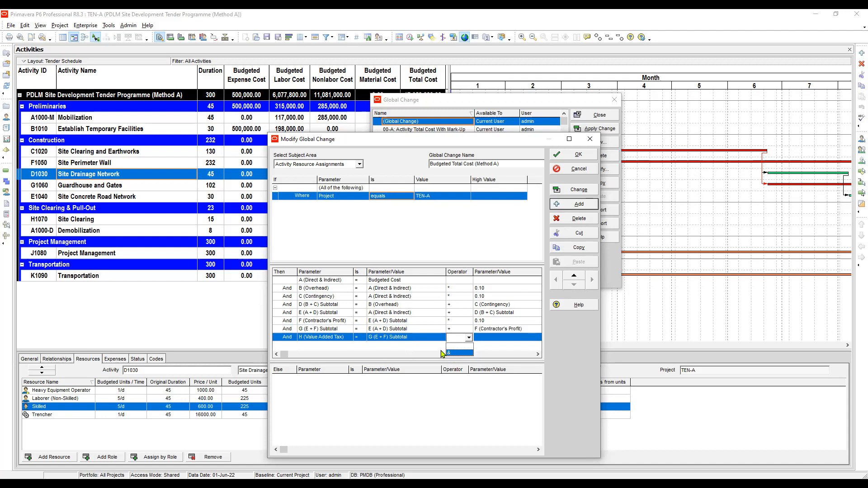
pyautogui.click(456, 323)
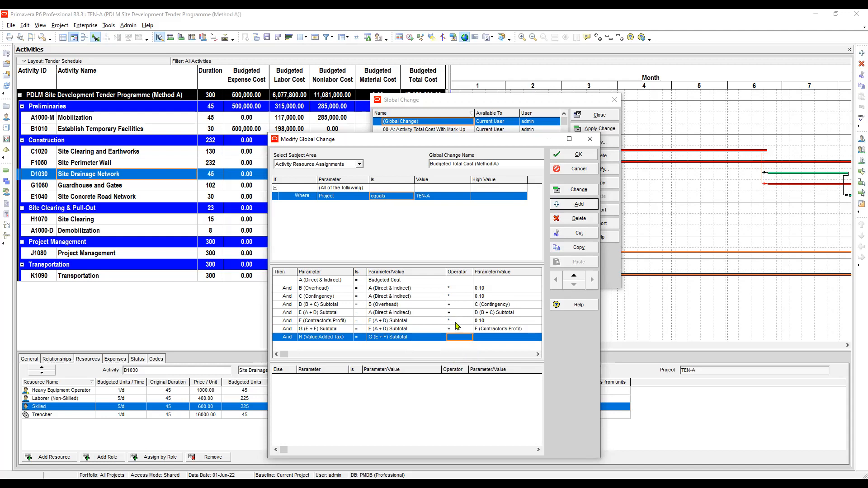
pyautogui.click(380, 329)
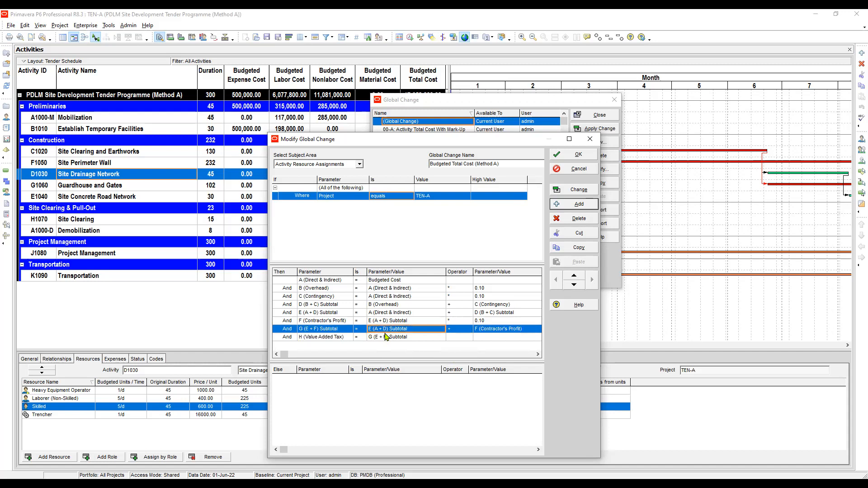
pyautogui.click(401, 337)
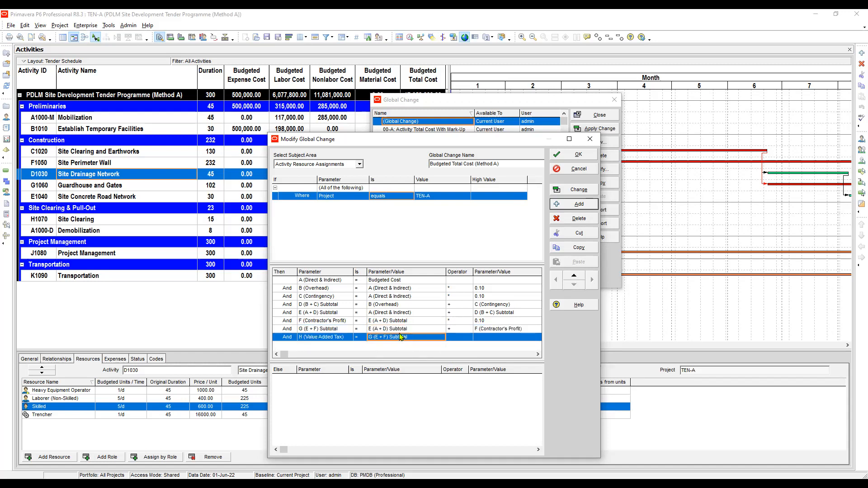
pyautogui.click(309, 330)
pyautogui.click(385, 329)
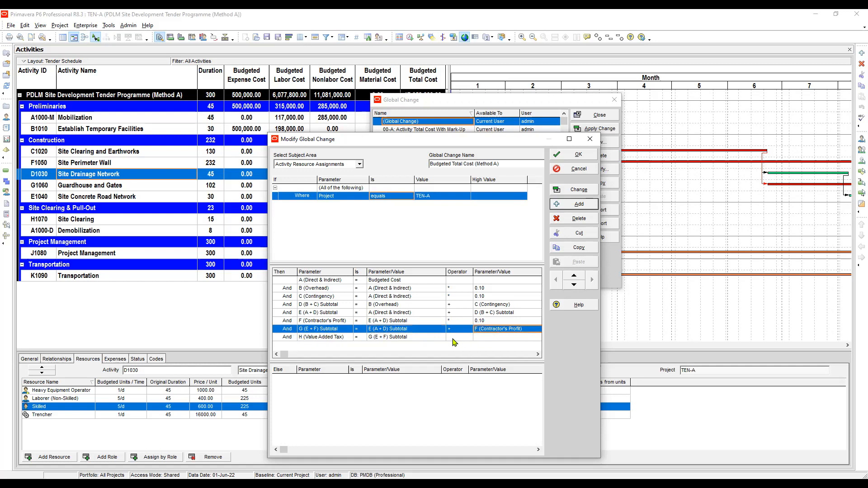
# Enter 0.10 as the second parameter value of the H (Value Added Tax) statement
pyautogui.click(454, 338)
pyautogui.click(493, 340)
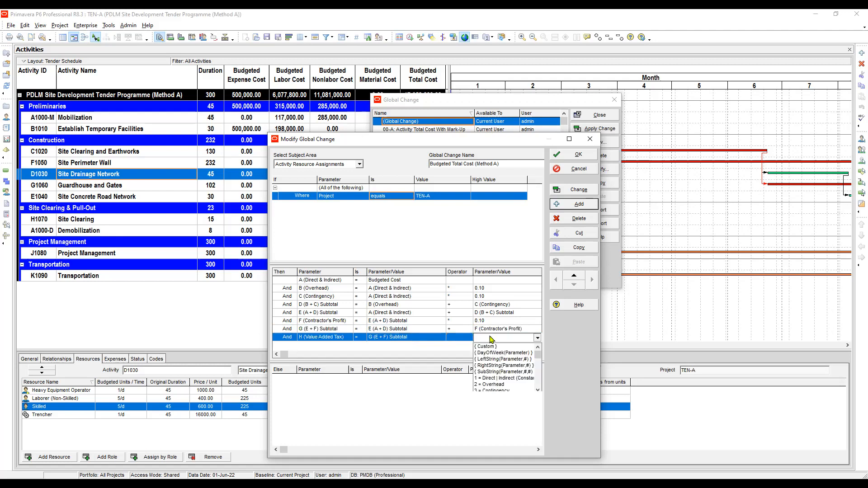
pyautogui.click(485, 337)
pyautogui.click(490, 346)
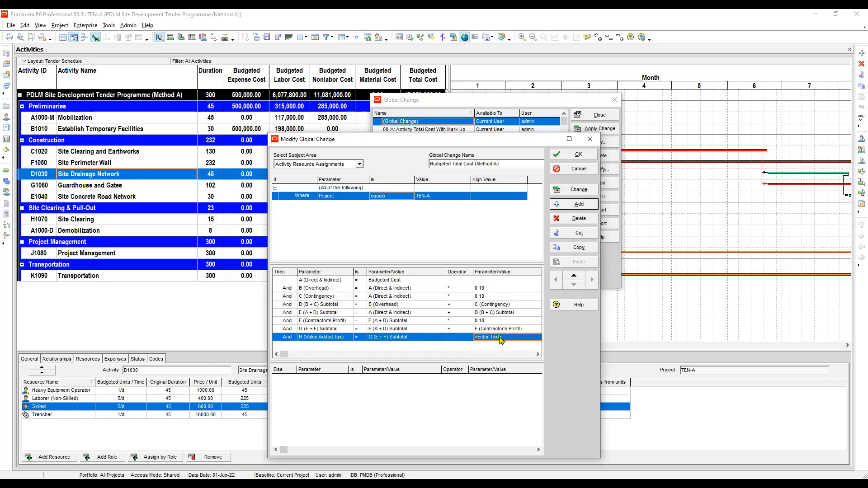
pyautogui.click(497, 341)
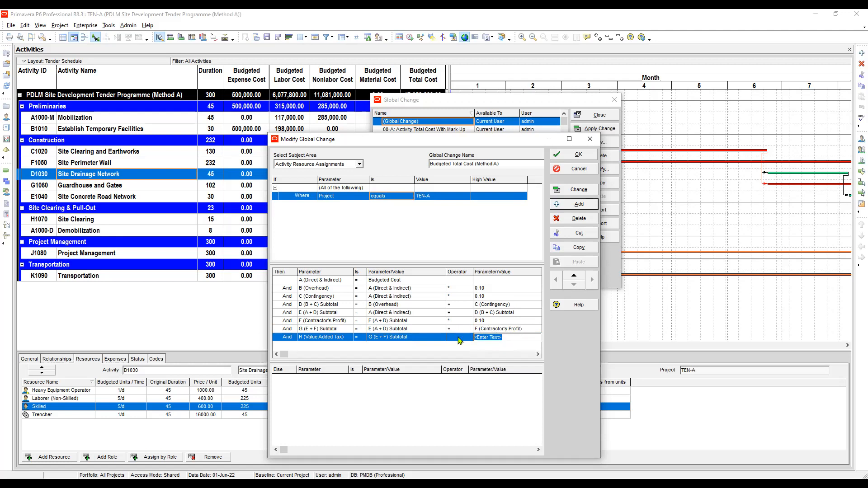
pyautogui.write('0.10')
pyautogui.click(458, 339)
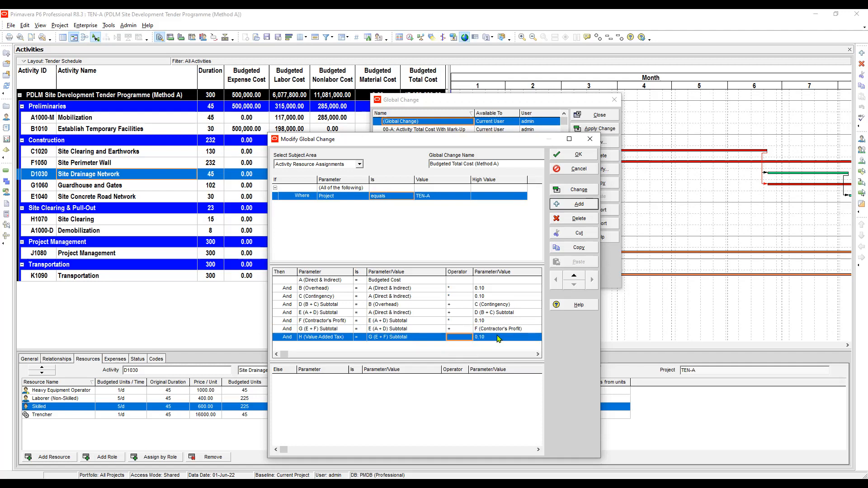
# Delete the H (Value Added Tax) action row from the global change
pyautogui.click(314, 329)
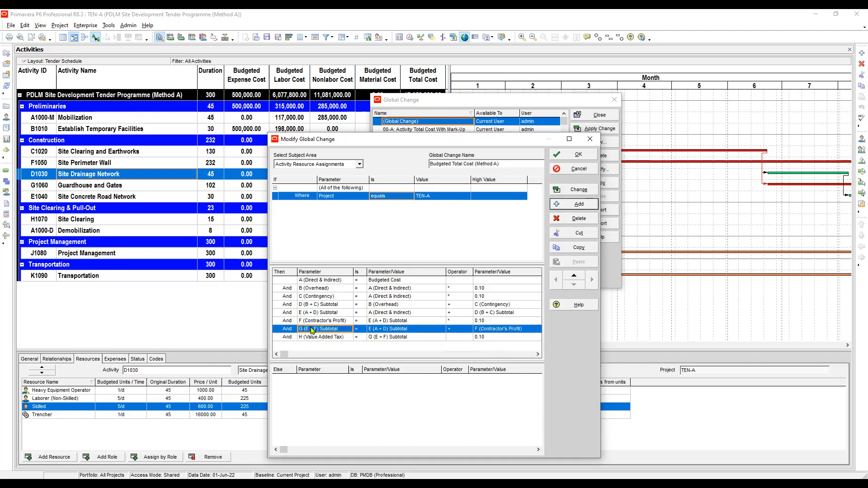
pyautogui.click(327, 337)
pyautogui.click(575, 218)
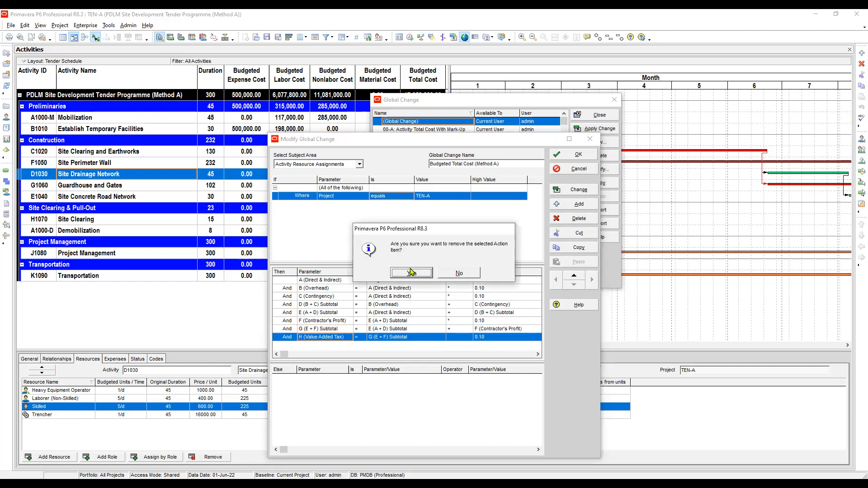
pyautogui.click(416, 272)
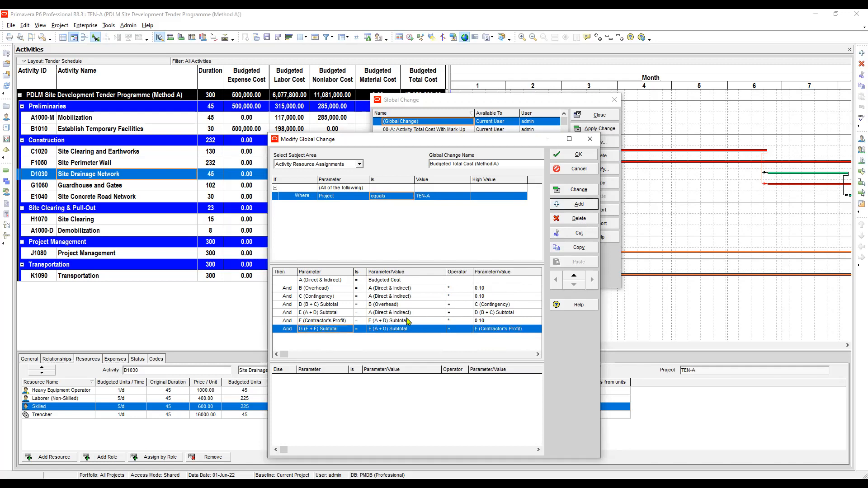
# Add a new And statement setting H (Value Added Tax) equal to G (E + F) Subtotal
pyautogui.click(388, 321)
pyautogui.click(313, 329)
pyautogui.click(574, 204)
pyautogui.click(348, 338)
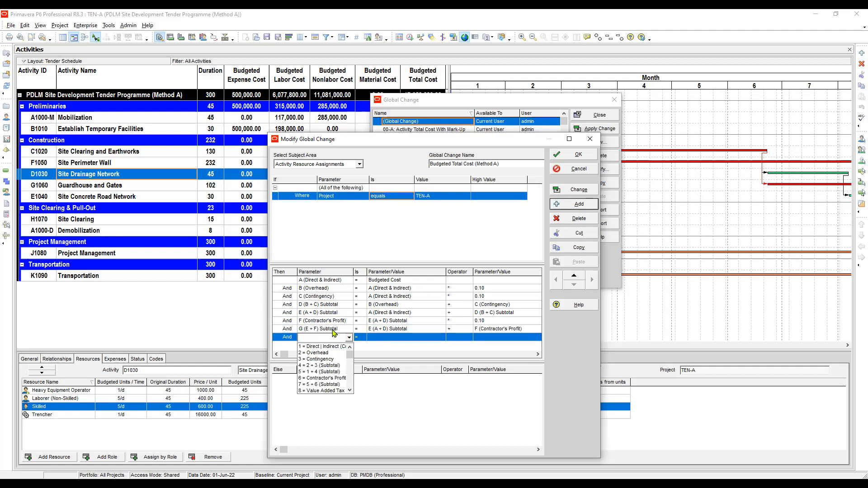
pyautogui.press('h')
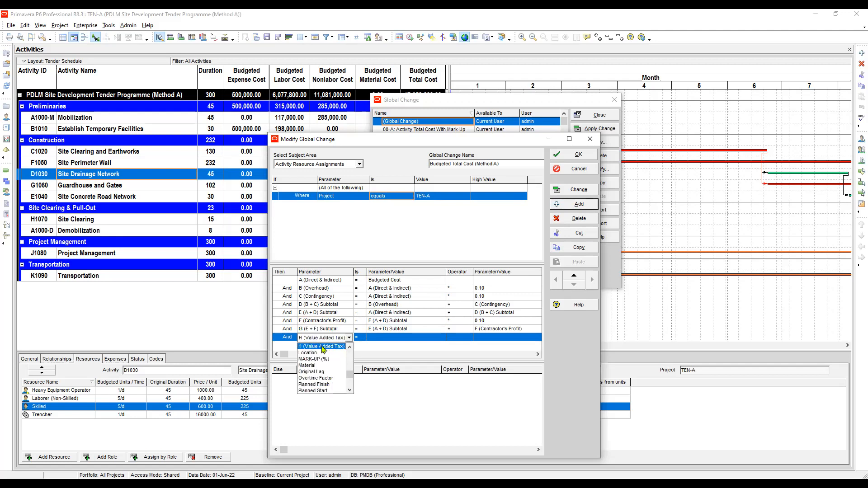
pyautogui.click(323, 347)
pyautogui.click(389, 339)
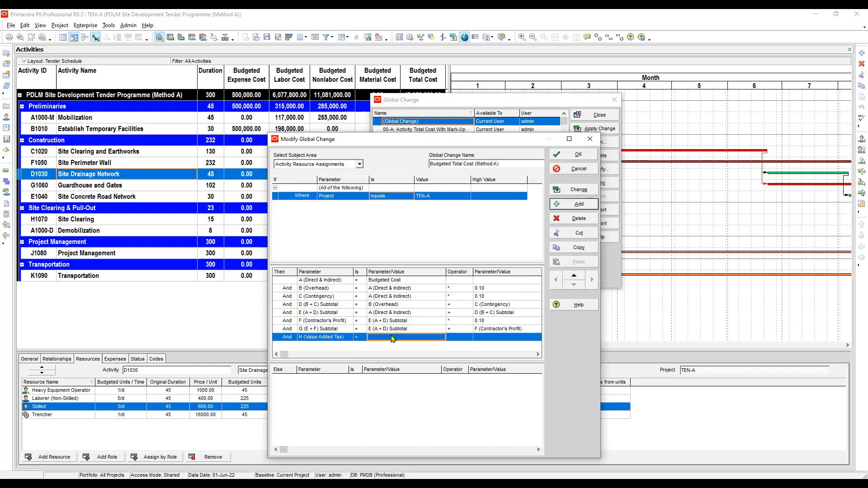
pyautogui.click(395, 340)
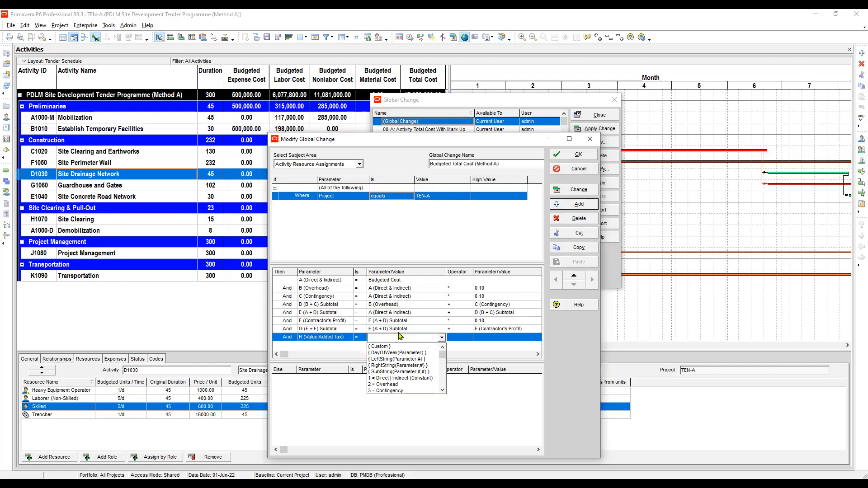
pyautogui.press('g')
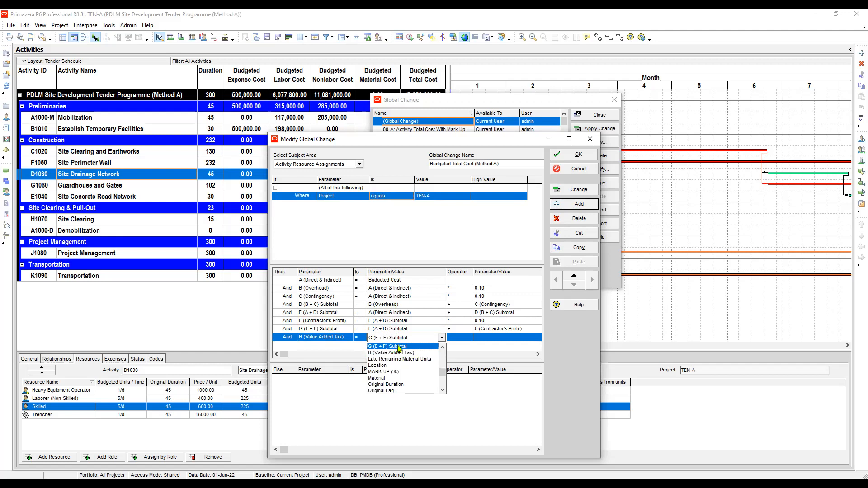
pyautogui.click(399, 347)
pyautogui.click(463, 339)
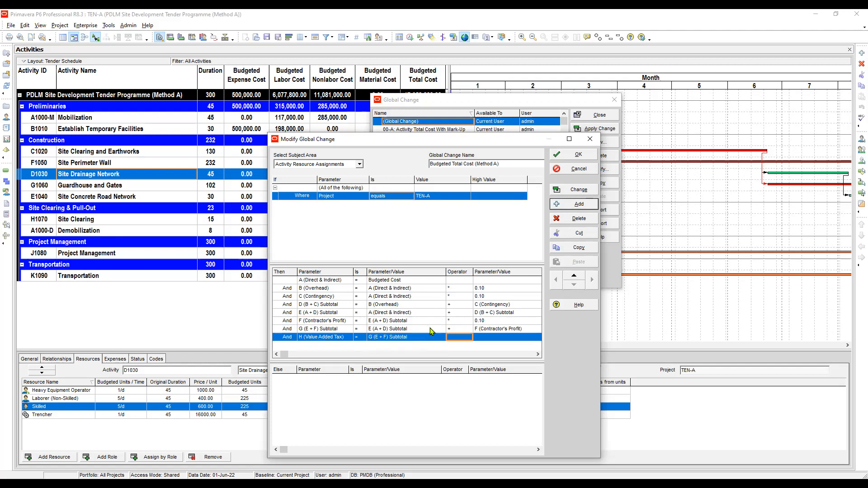
pyautogui.click(418, 336)
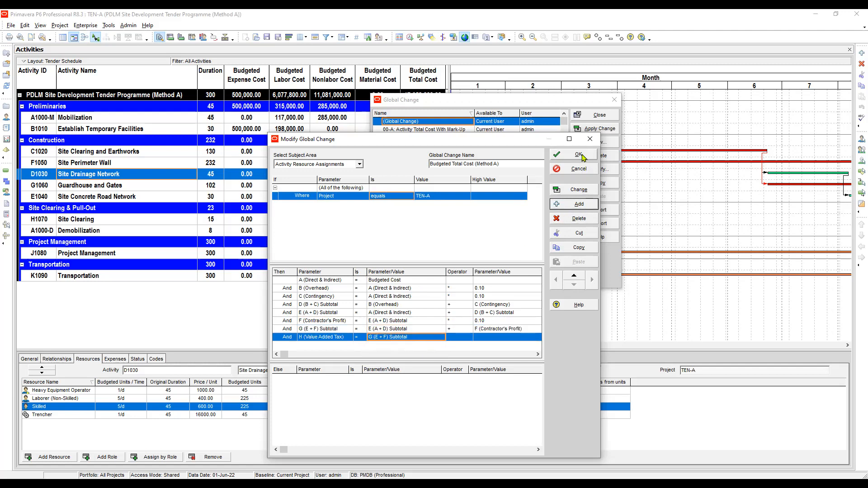
# Save the Budgeted Total Cost (Method A) global change and close the Global Change list
pyautogui.click(331, 330)
pyautogui.click(335, 338)
pyautogui.click(399, 336)
pyautogui.click(464, 339)
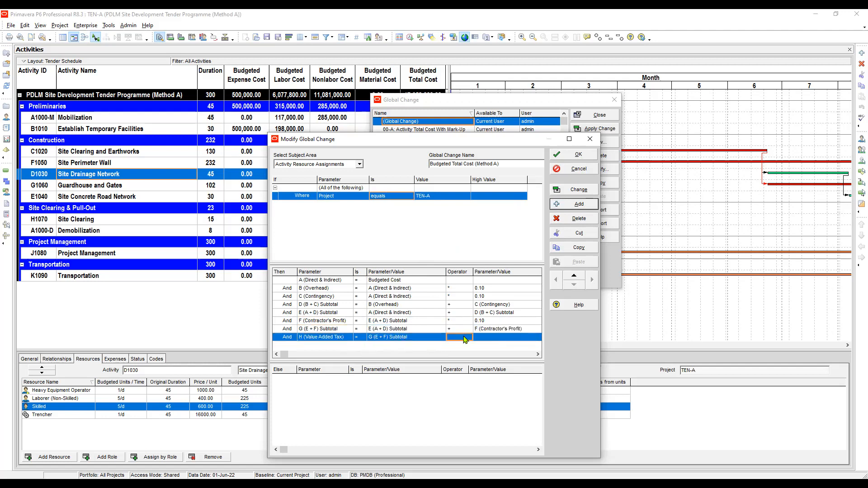
pyautogui.click(579, 156)
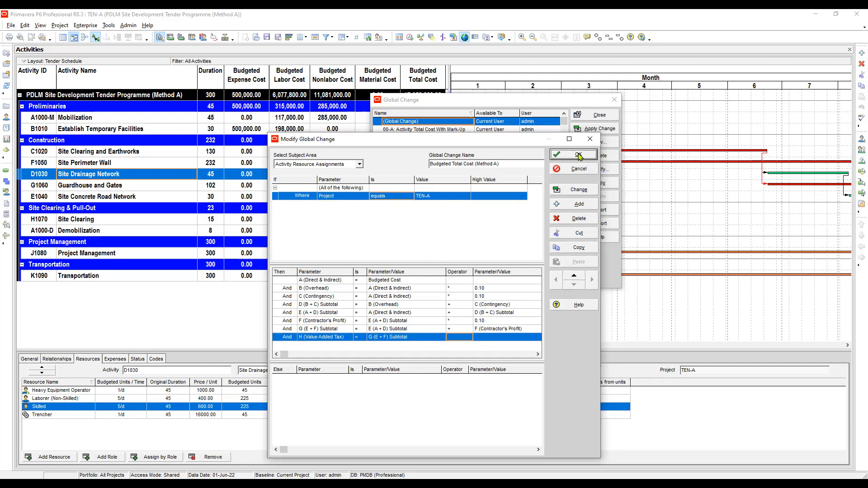
pyautogui.click(600, 116)
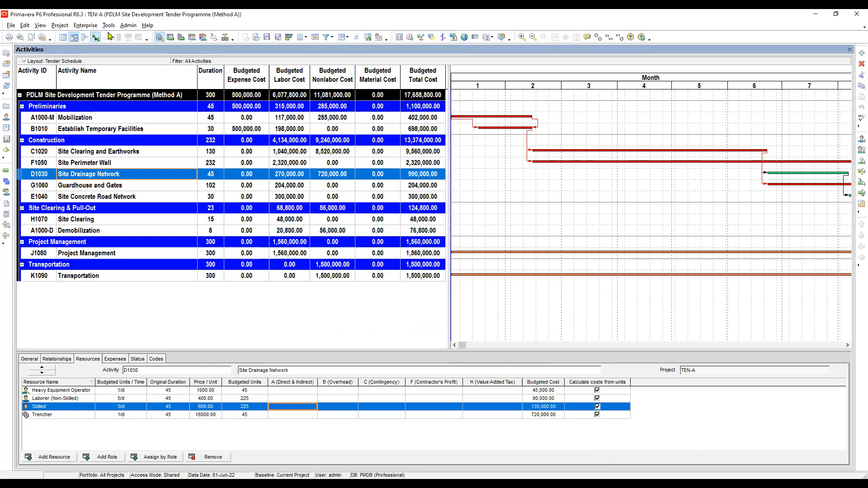
# Change the data type of the H (Value Added Tax) resource assignment user defined field to Cost
pyautogui.click(85, 26)
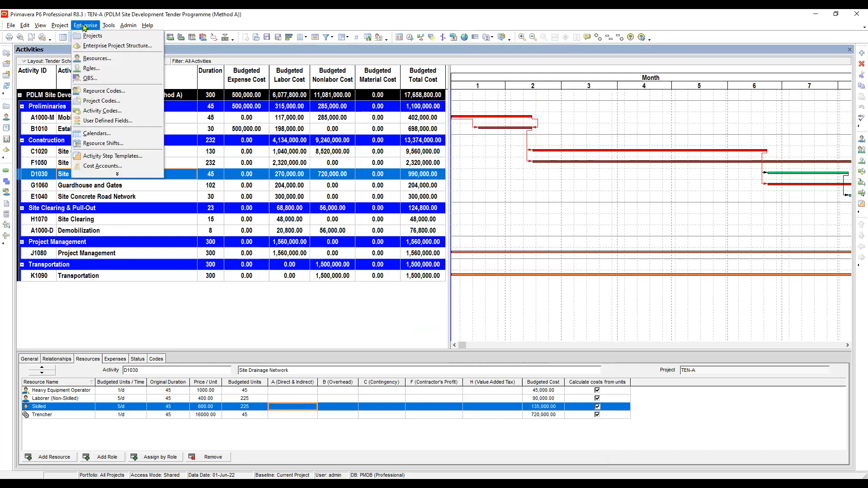
pyautogui.click(115, 122)
pyautogui.click(282, 321)
pyautogui.click(277, 288)
pyautogui.scroll(-11, 279, 252)
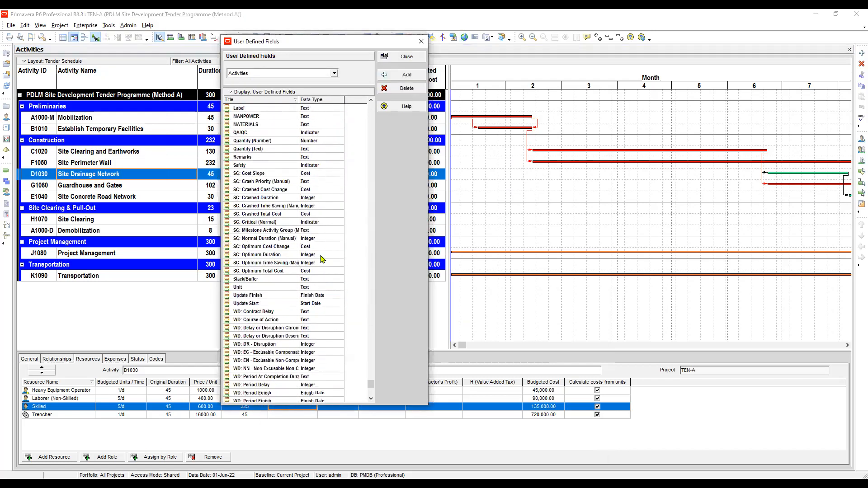
pyautogui.click(279, 75)
pyautogui.click(274, 89)
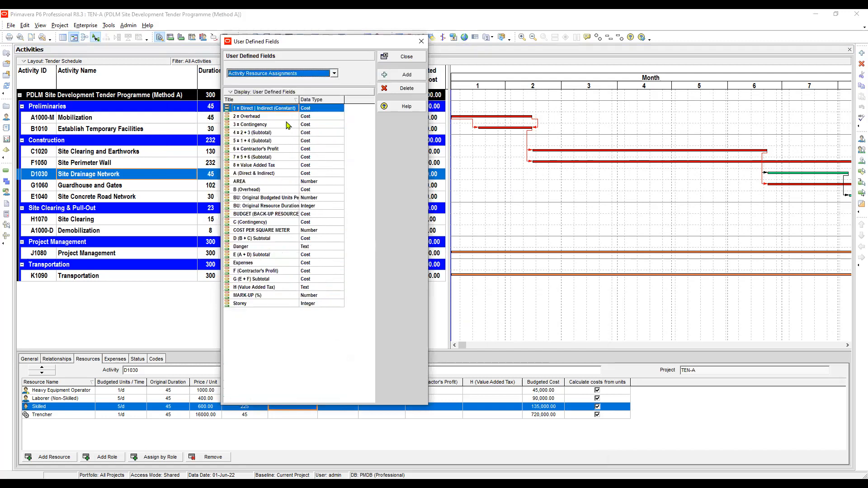
pyautogui.click(274, 288)
pyautogui.click(321, 290)
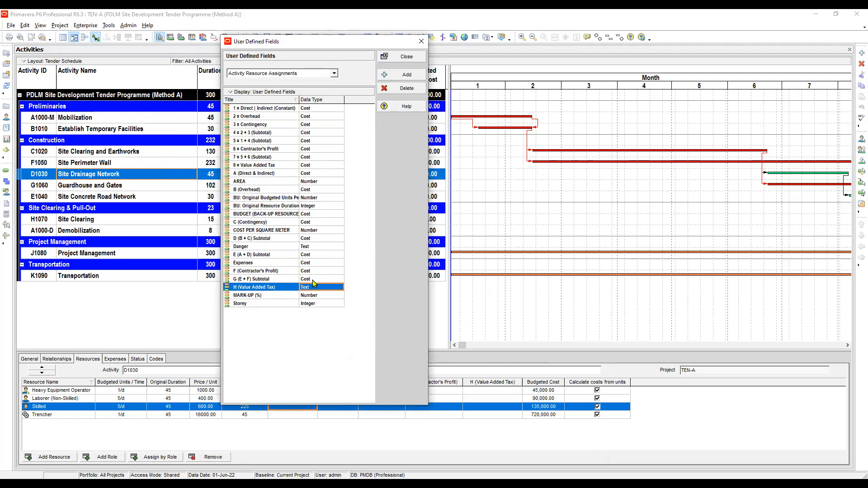
pyautogui.click(313, 278)
pyautogui.click(312, 290)
pyautogui.click(311, 290)
pyautogui.click(316, 299)
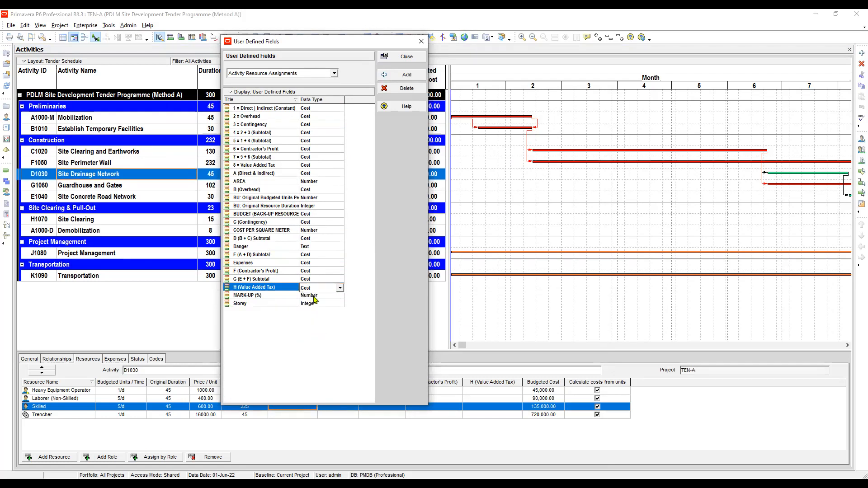
pyautogui.click(405, 58)
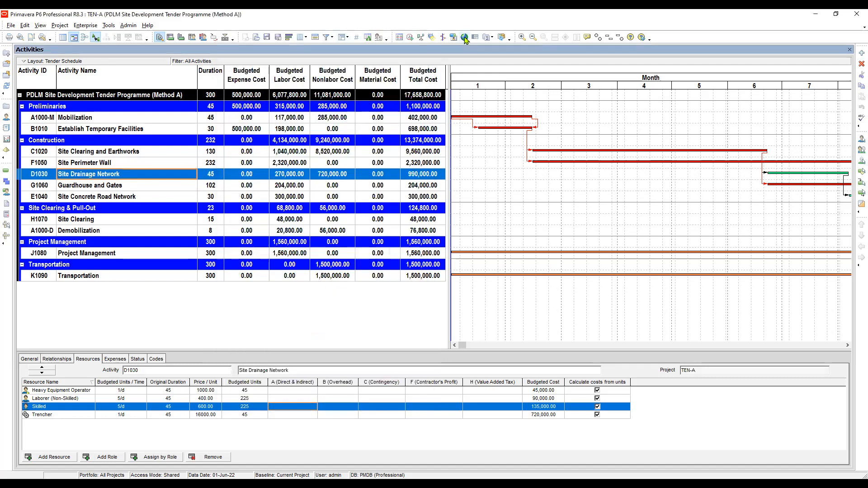
# Open the Budgeted Total Cost (Method A) global change and make the H (Value Added Tax) statement multiply G (E + F) Subtotal by 0.15
pyautogui.click(466, 38)
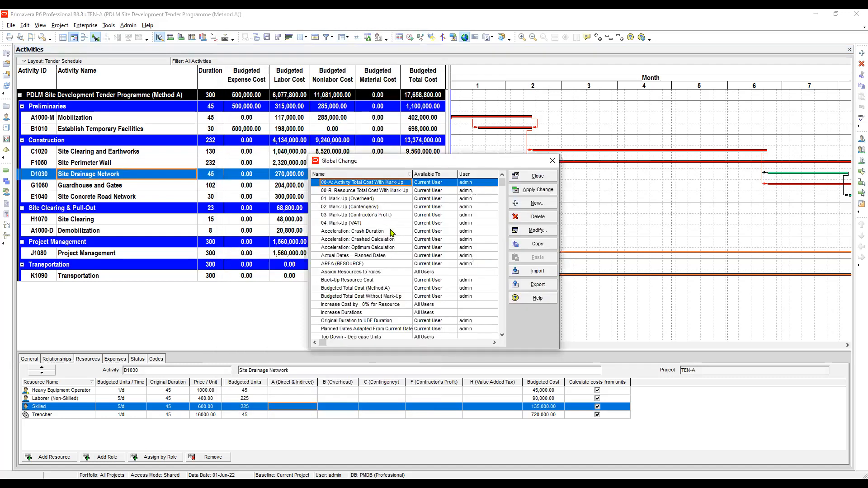
pyautogui.click(391, 231)
pyautogui.click(371, 209)
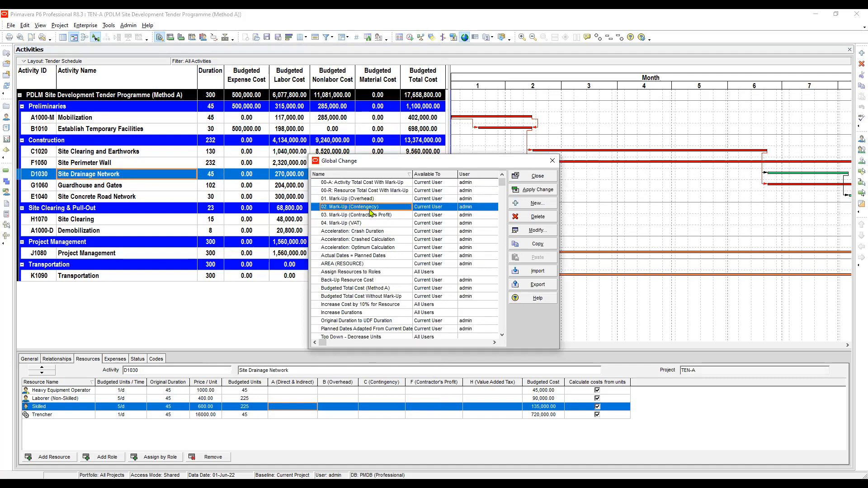
pyautogui.scroll(-1, 372, 212)
pyautogui.click(364, 273)
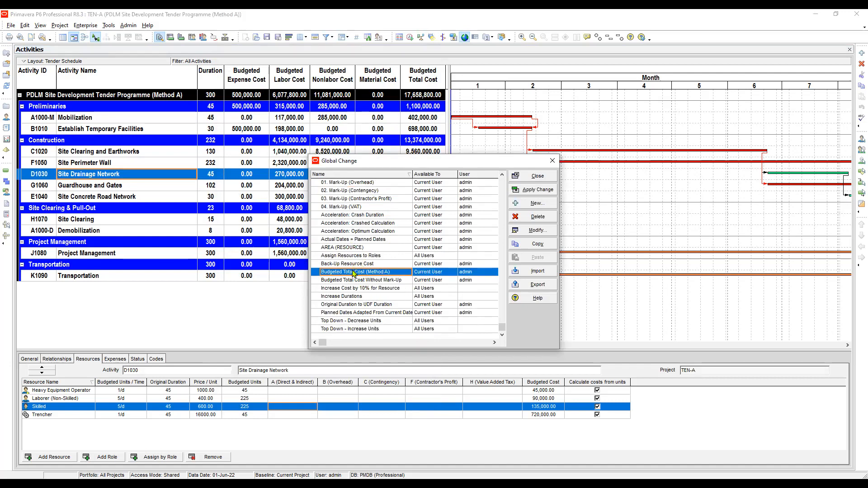
pyautogui.click(537, 230)
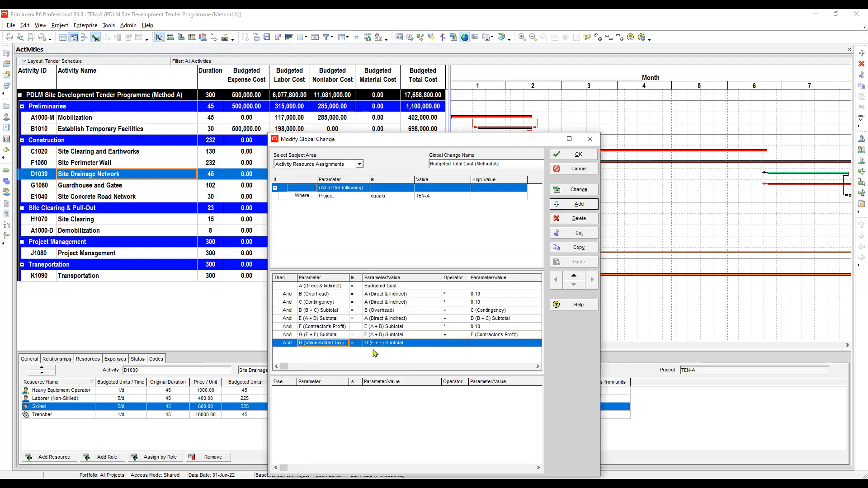
pyautogui.click(409, 345)
pyautogui.click(316, 345)
pyautogui.click(415, 343)
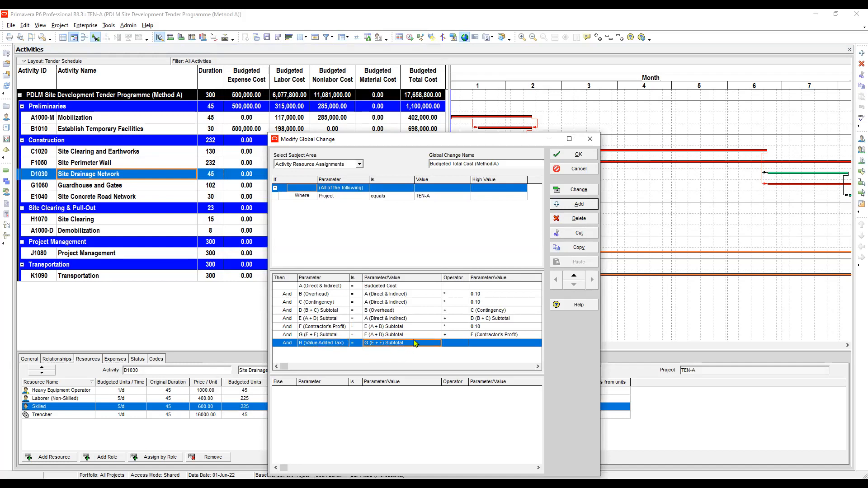
pyautogui.click(458, 344)
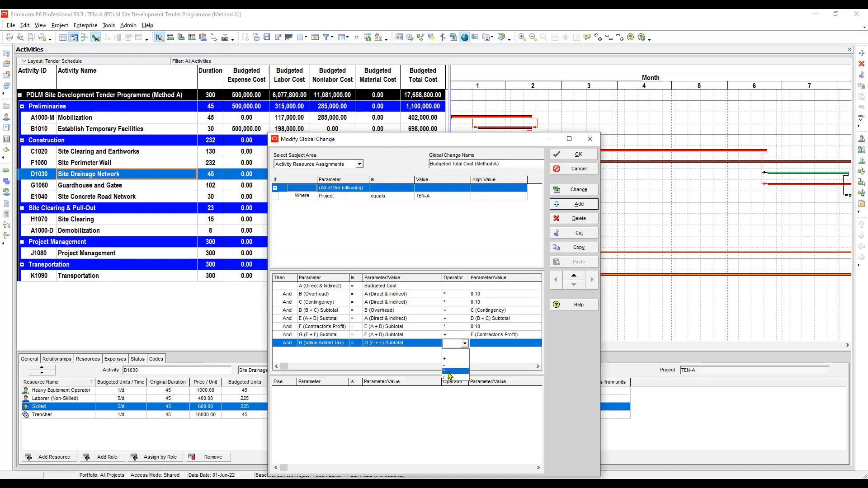
pyautogui.click(453, 371)
pyautogui.click(481, 343)
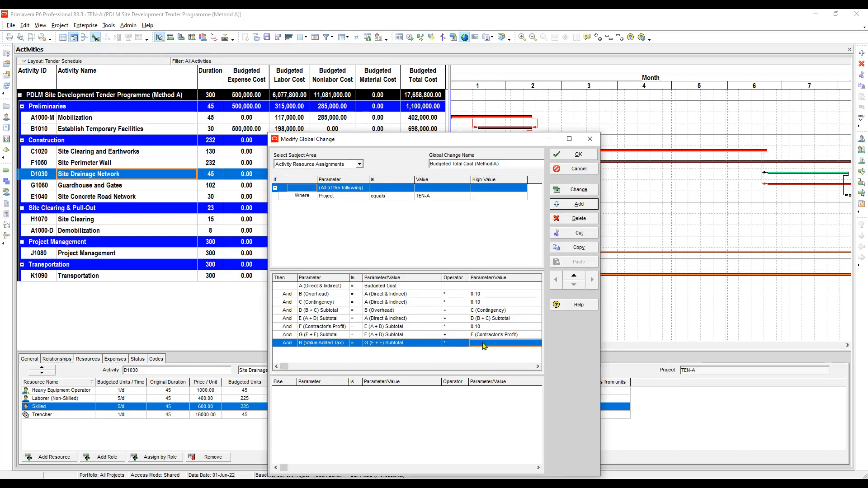
pyautogui.click(481, 344)
pyautogui.click(479, 352)
pyautogui.write('0.15')
pyautogui.click(456, 335)
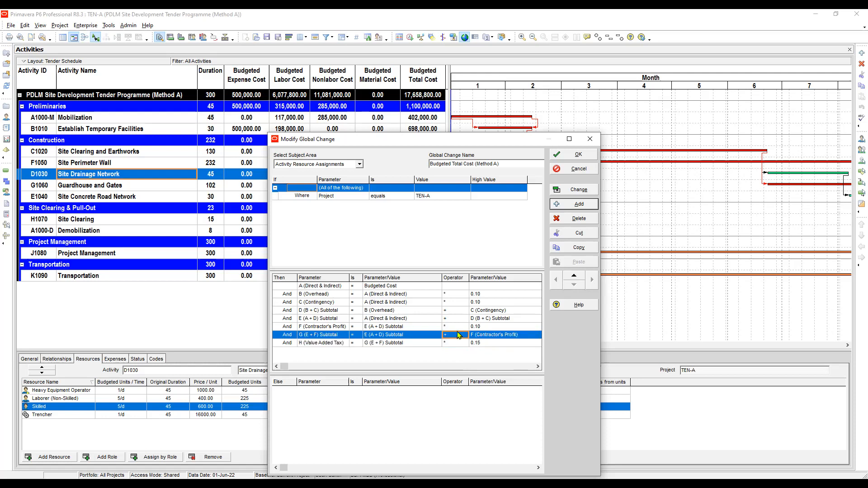
# Review each action statement's parameter, operator and value in the global change, from A (Direct & Indirect) to H (Value Added Tax)
pyautogui.click(411, 345)
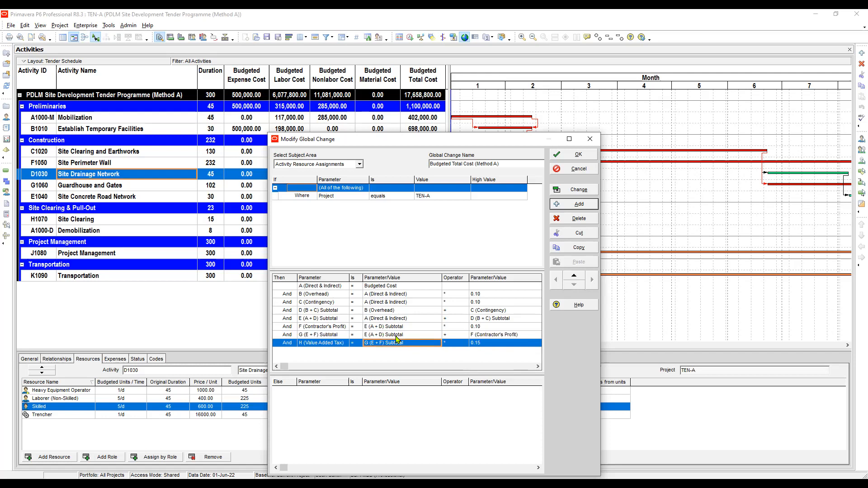
pyautogui.click(396, 338)
pyautogui.click(402, 342)
pyautogui.moveTo(470, 278); pyautogui.dragTo(424, 278)
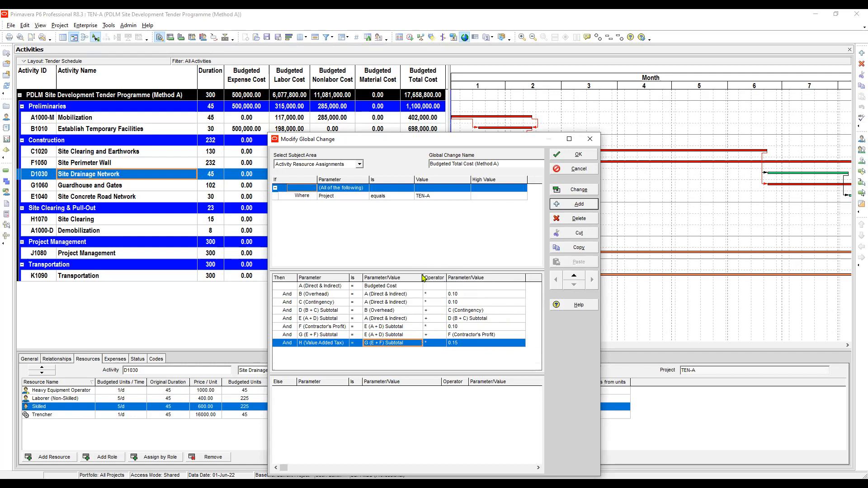
pyautogui.click(329, 288)
pyautogui.click(323, 295)
pyautogui.click(330, 302)
pyautogui.click(333, 295)
pyautogui.click(396, 294)
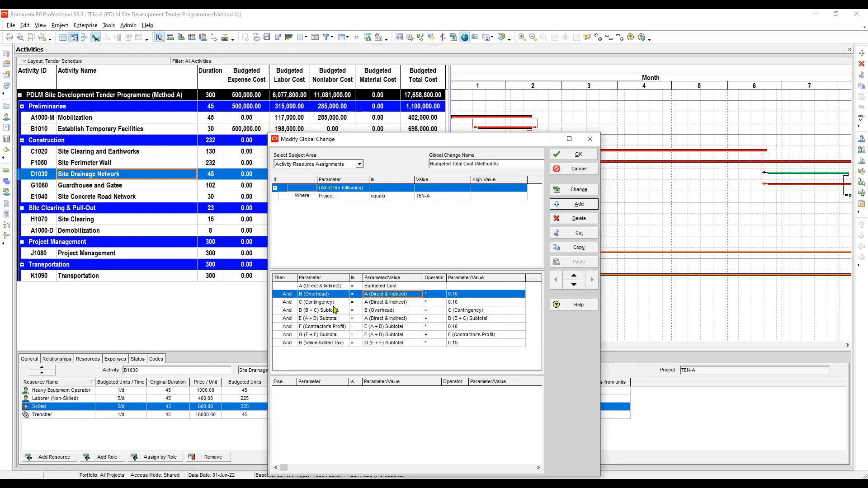
pyautogui.click(331, 302)
pyautogui.click(332, 295)
pyautogui.click(328, 302)
pyautogui.click(326, 311)
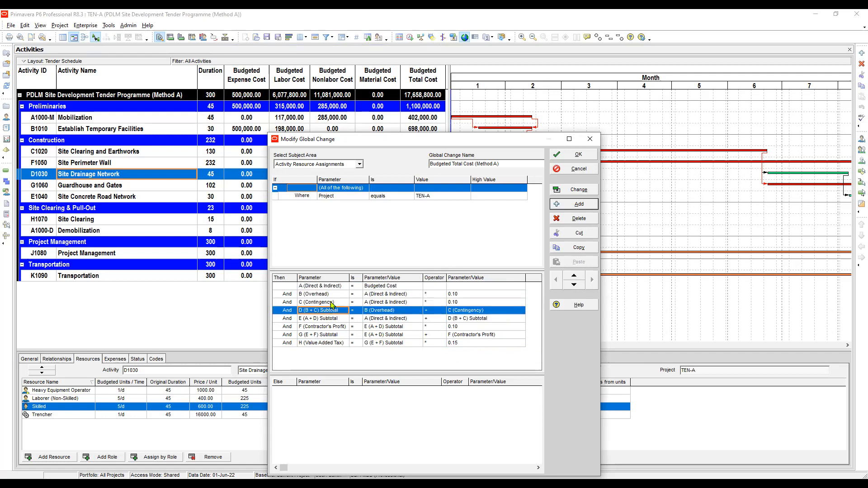
pyautogui.click(329, 295)
pyautogui.click(322, 305)
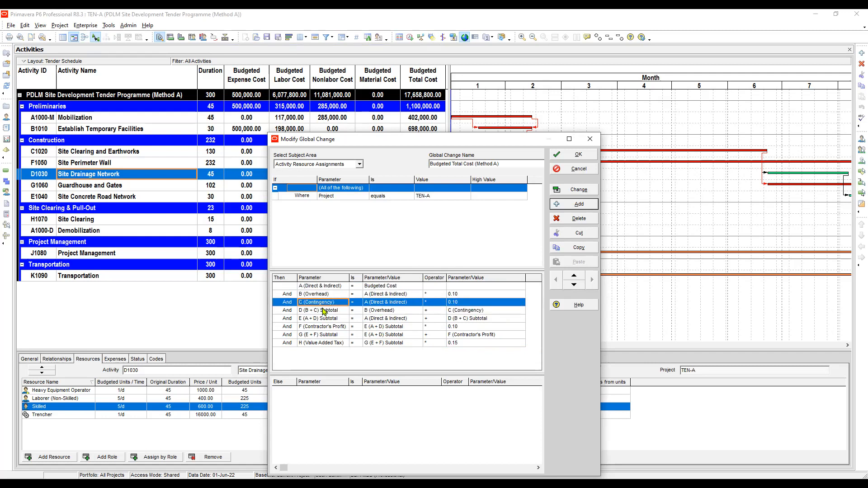
pyautogui.click(323, 310)
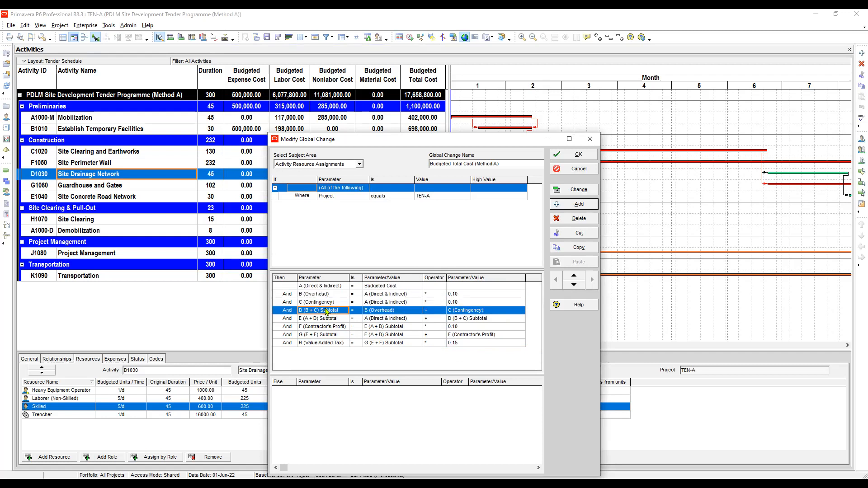
pyautogui.click(322, 287)
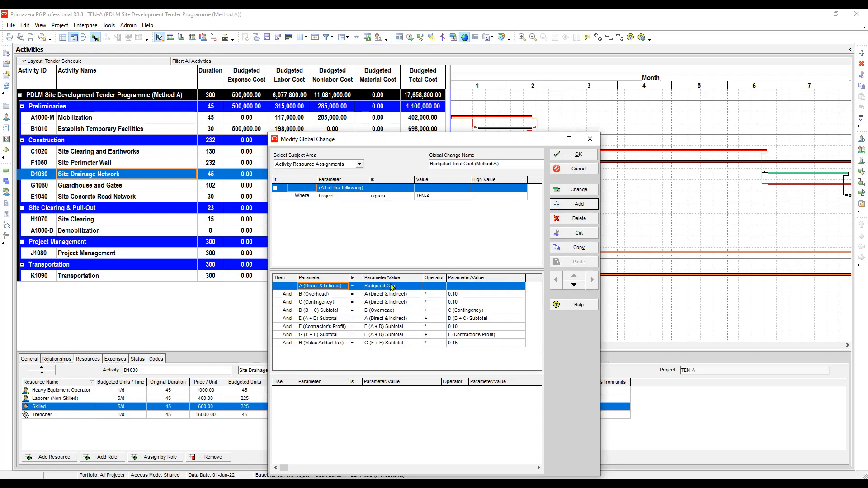
pyautogui.click(323, 296)
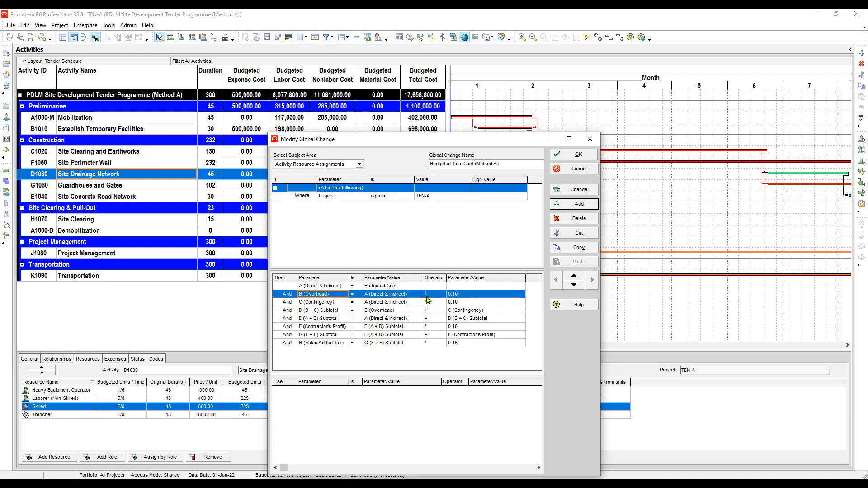
pyautogui.click(333, 303)
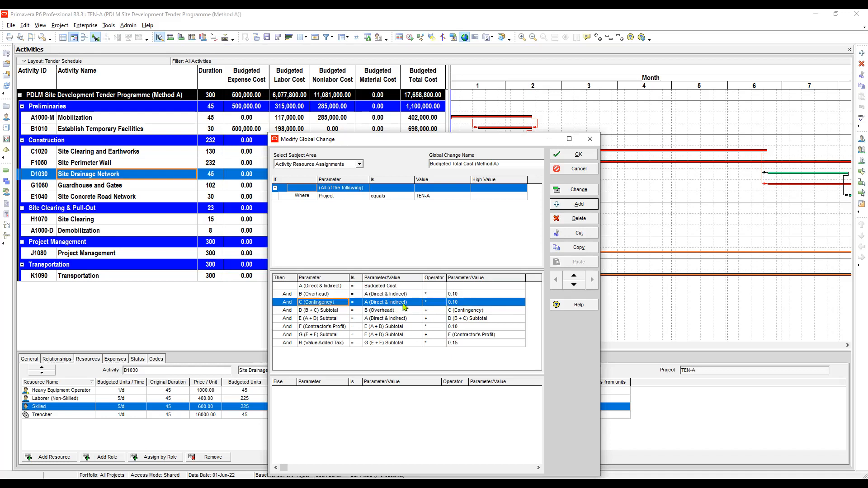
pyautogui.click(470, 302)
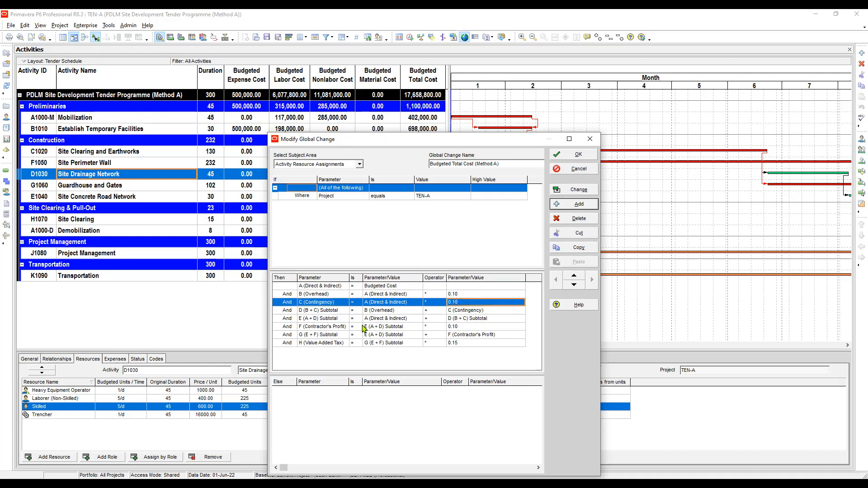
pyautogui.click(323, 311)
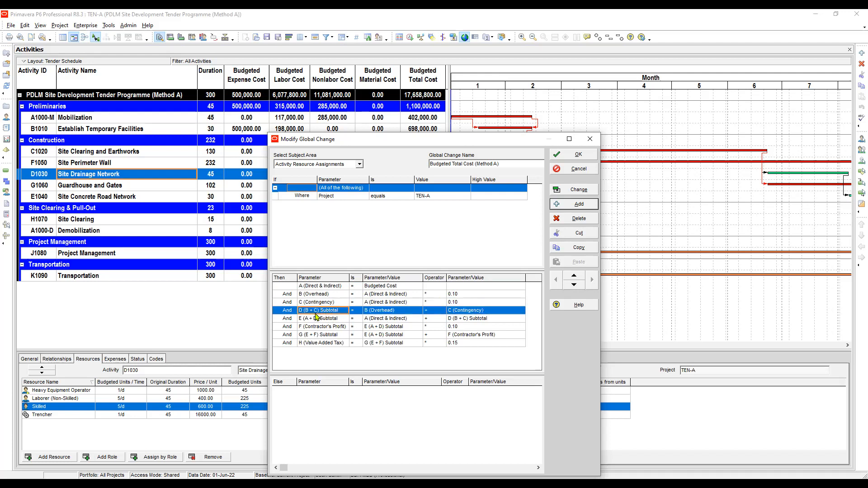
pyautogui.click(322, 294)
pyautogui.click(327, 303)
pyautogui.click(392, 317)
pyautogui.click(390, 312)
pyautogui.click(463, 312)
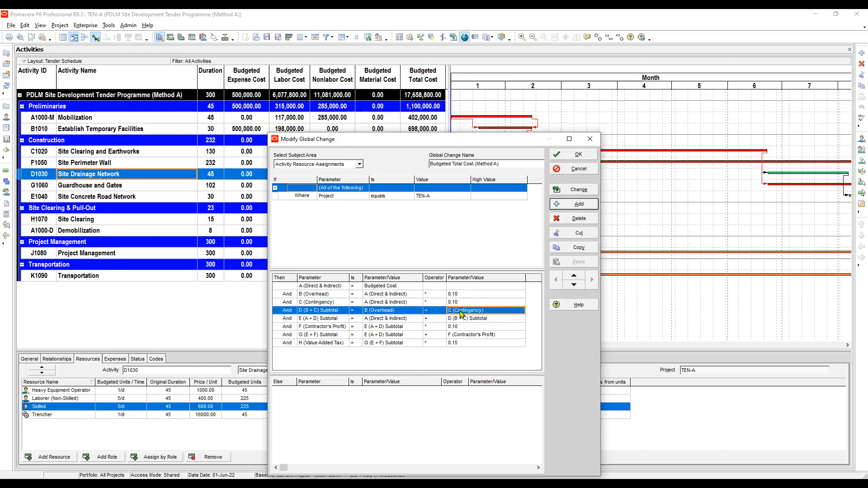
pyautogui.click(324, 318)
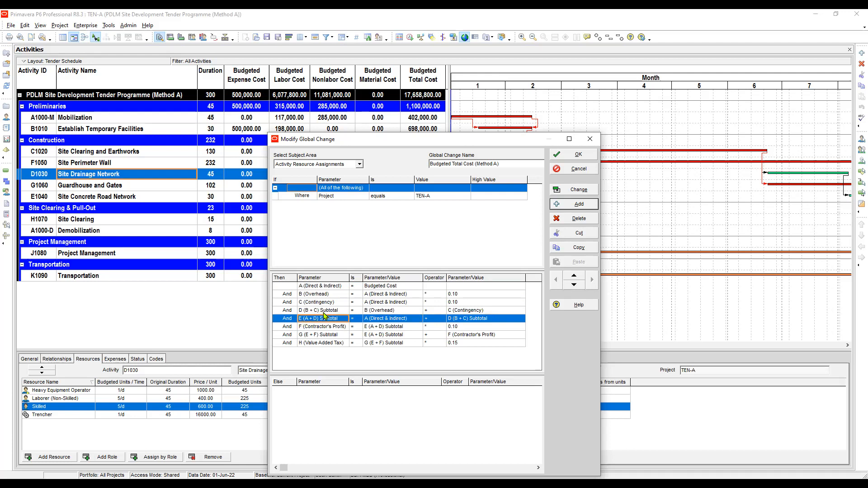
pyautogui.click(385, 321)
pyautogui.click(385, 327)
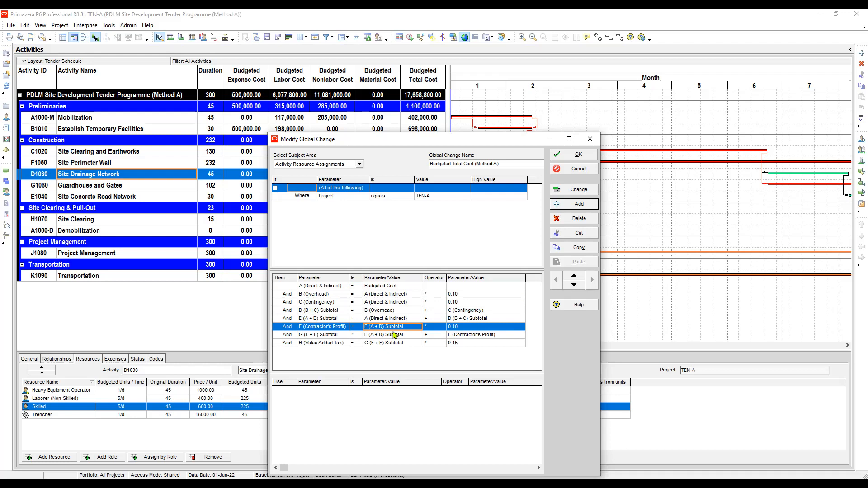
pyautogui.click(459, 328)
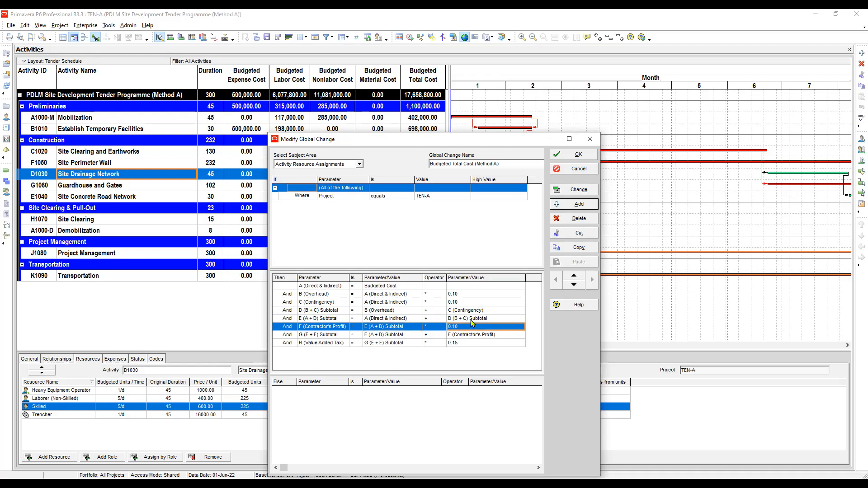
pyautogui.click(392, 338)
pyautogui.click(325, 336)
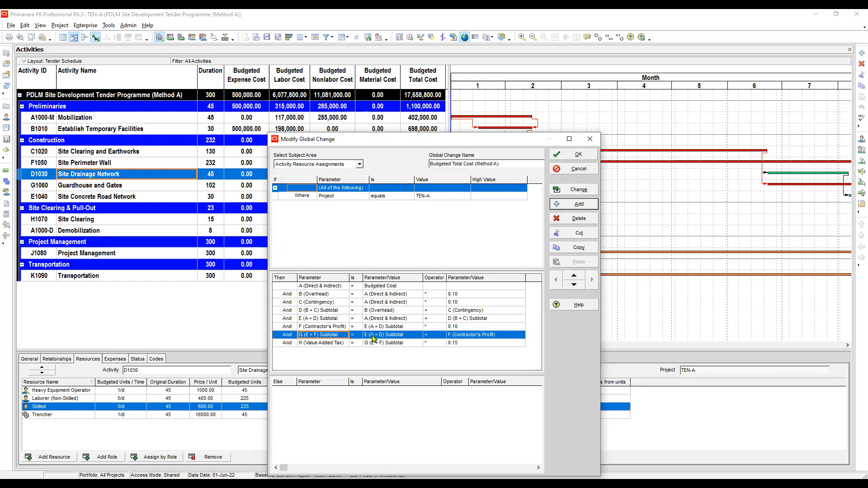
pyautogui.click(326, 320)
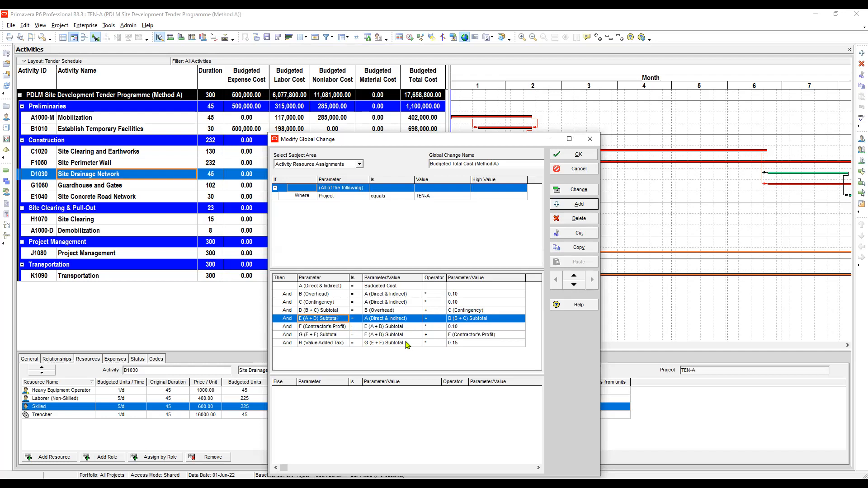
pyautogui.press('Down')
pyautogui.press('Down')
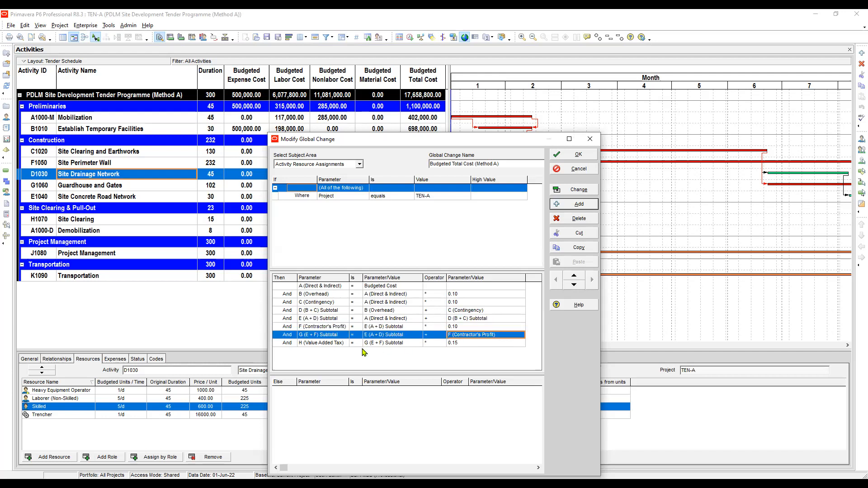
pyautogui.click(330, 343)
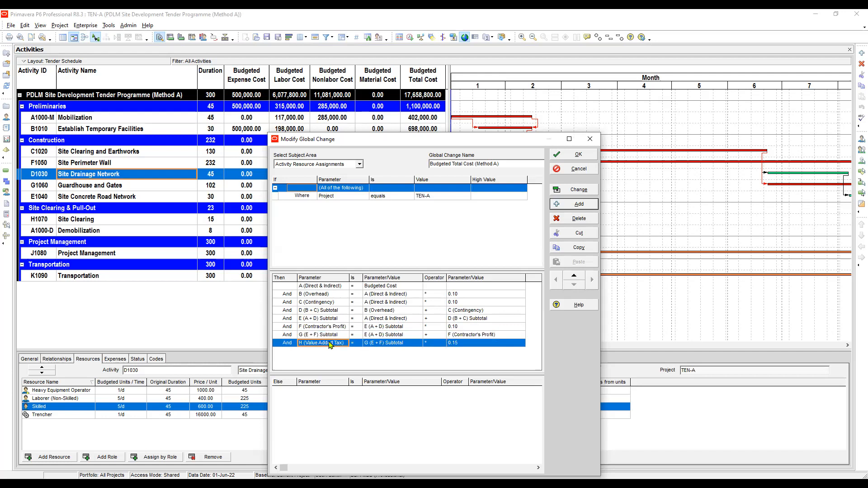
pyautogui.click(335, 335)
pyautogui.click(327, 343)
pyautogui.click(435, 344)
pyautogui.click(468, 344)
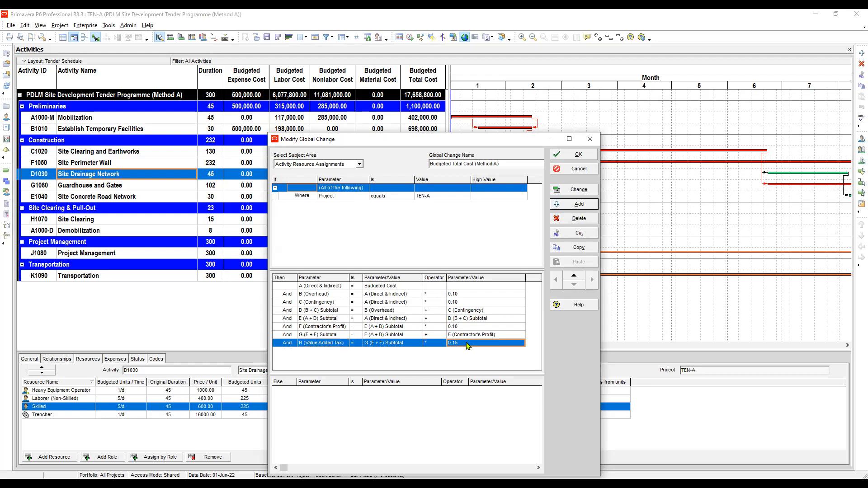
pyautogui.click(387, 288)
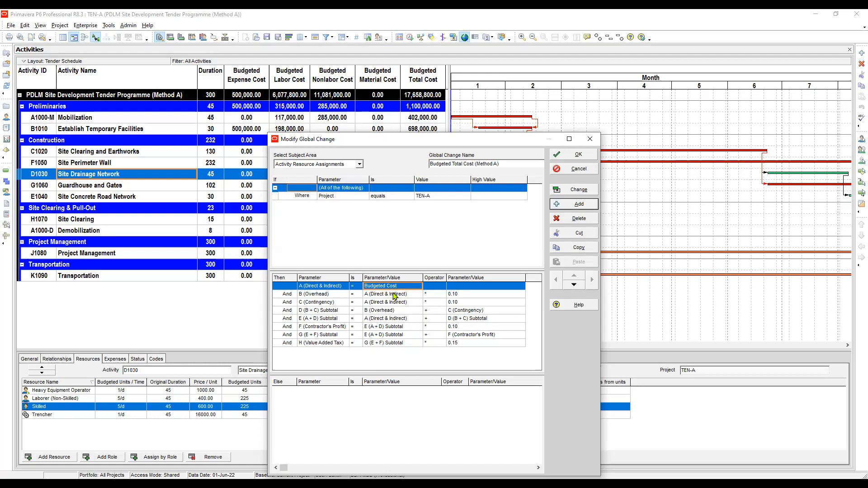
pyautogui.click(394, 294)
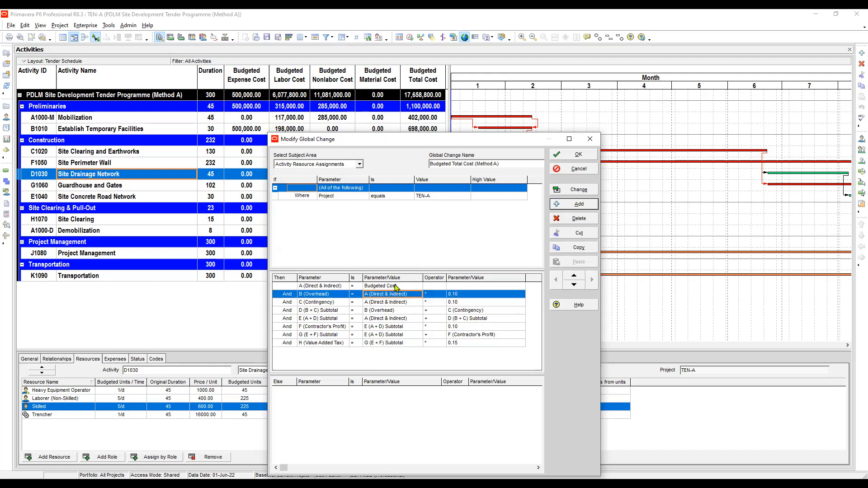
pyautogui.click(396, 287)
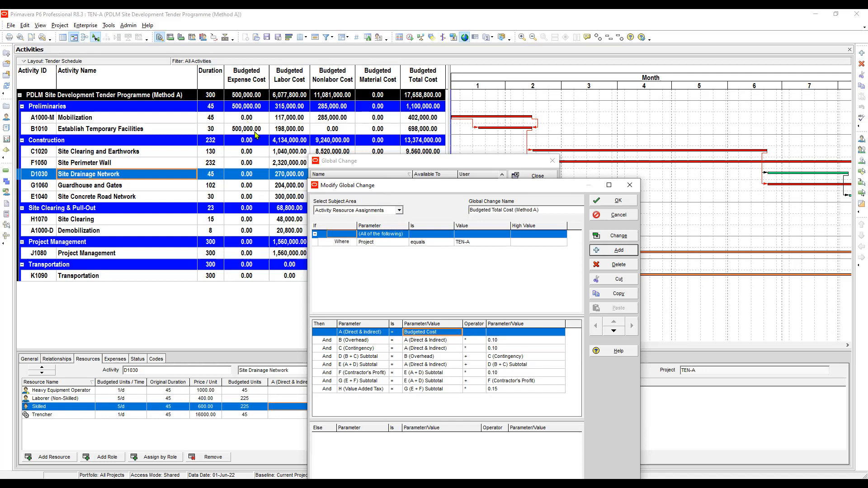
# Apply the global change and confirm proceeding to the report
pyautogui.click(608, 234)
pyautogui.click(607, 234)
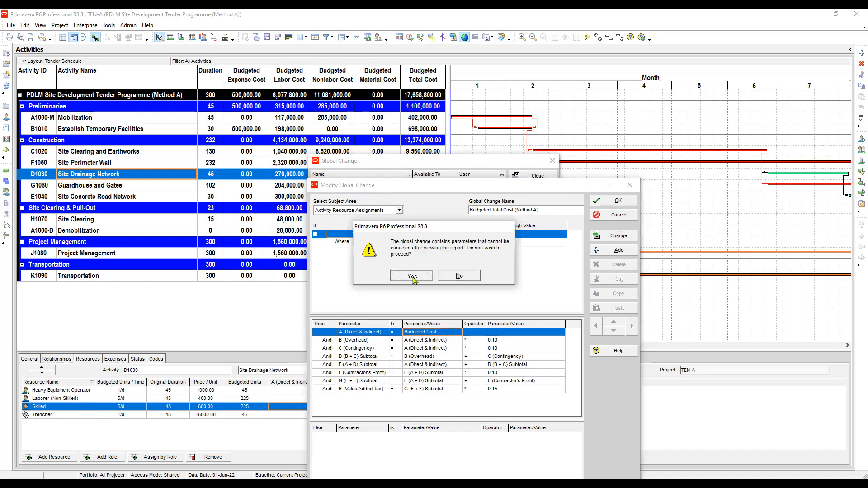
pyautogui.click(413, 277)
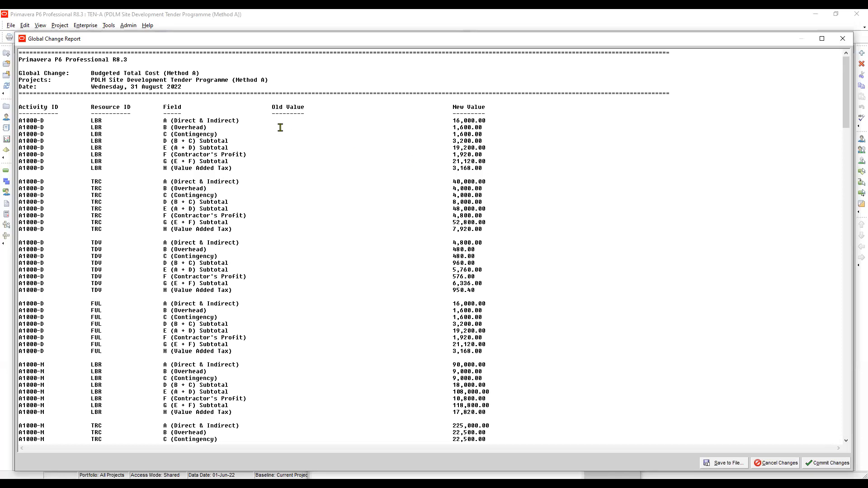
# Examine the Global Change Report's fields and new values for each resource assignment
pyautogui.moveTo(276, 107); pyautogui.dragTo(319, 114)
pyautogui.click(299, 133)
pyautogui.moveTo(171, 183); pyautogui.dragTo(173, 199)
pyautogui.click(243, 181)
pyautogui.doubleClick(484, 182)
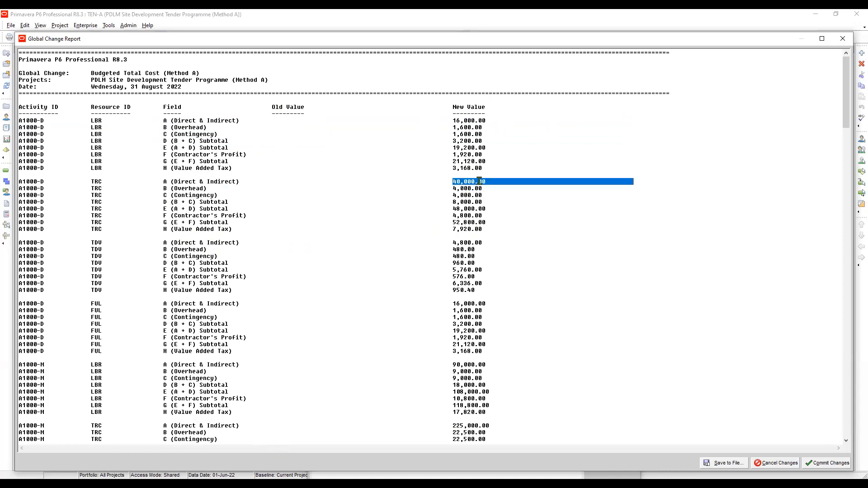
pyautogui.click(208, 188)
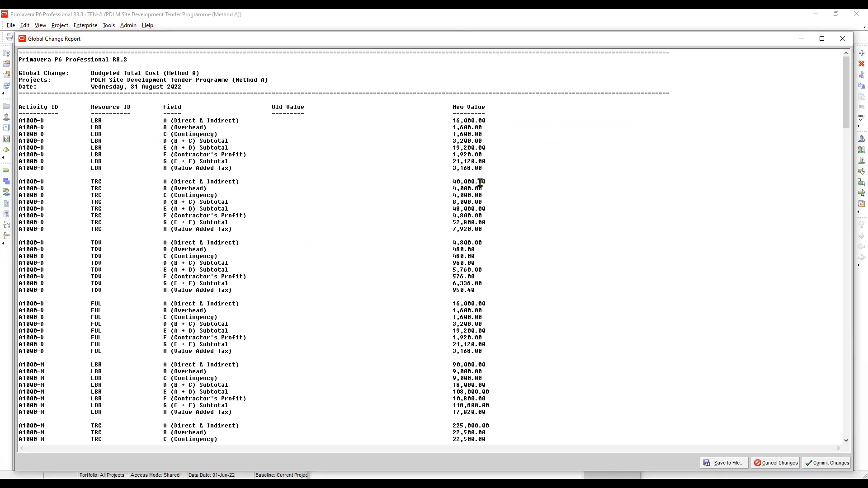
# Examine the new values of the A–H fields for each resource assignment in the Global Change Report
pyautogui.moveTo(488, 181); pyautogui.dragTo(457, 187)
pyautogui.click(492, 188)
pyautogui.click(488, 195)
pyautogui.click(487, 195)
pyautogui.click(484, 202)
pyautogui.moveTo(453, 210); pyautogui.dragTo(489, 209)
pyautogui.moveTo(489, 181); pyautogui.dragTo(448, 181)
pyautogui.moveTo(486, 202); pyautogui.dragTo(441, 202)
pyautogui.click(489, 215)
pyautogui.click(490, 228)
pyautogui.scroll(-6, 520, 212)
pyautogui.scroll(-18, 545, 186)
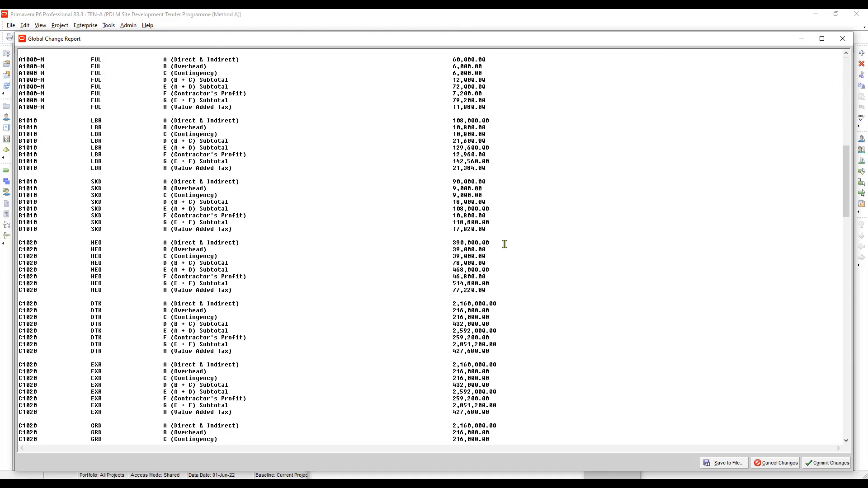
# Commit the global change without saving the log file, then close the global change dialogs
pyautogui.click(831, 468)
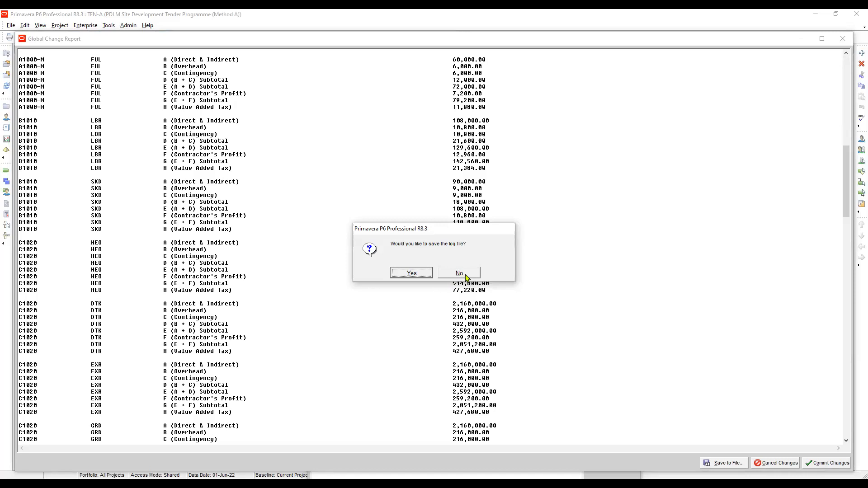
pyautogui.click(464, 276)
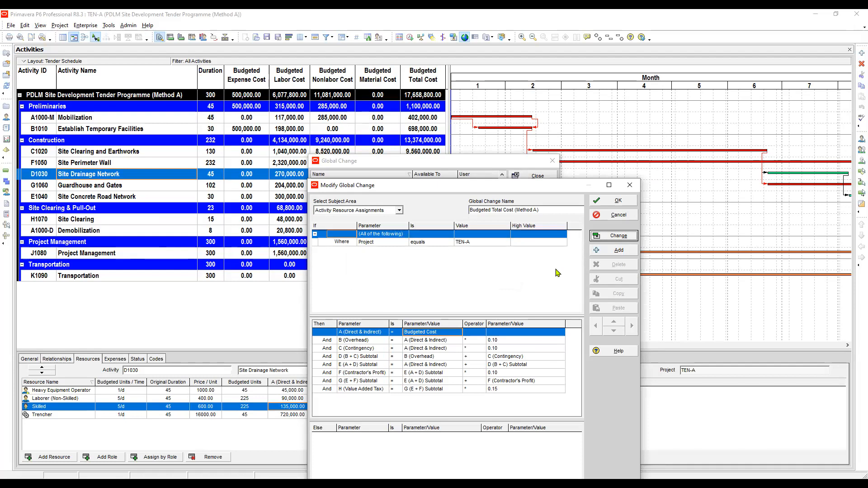
pyautogui.hotkey('alt', 'o')
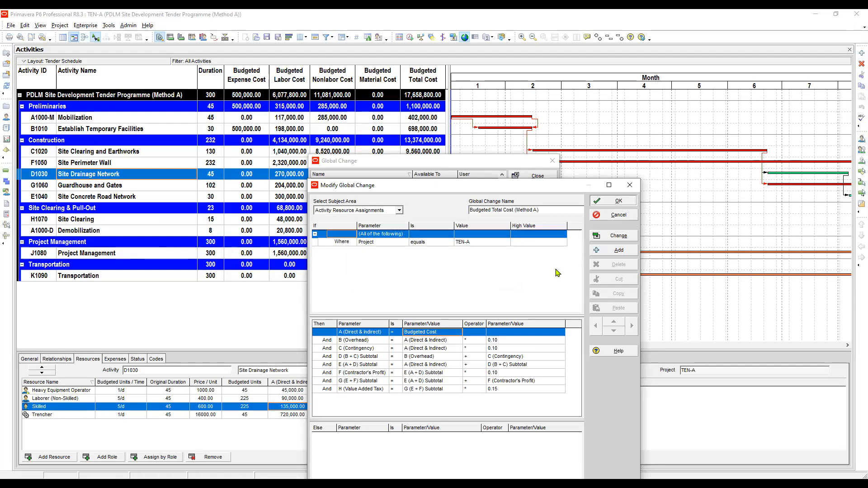
pyautogui.click(603, 201)
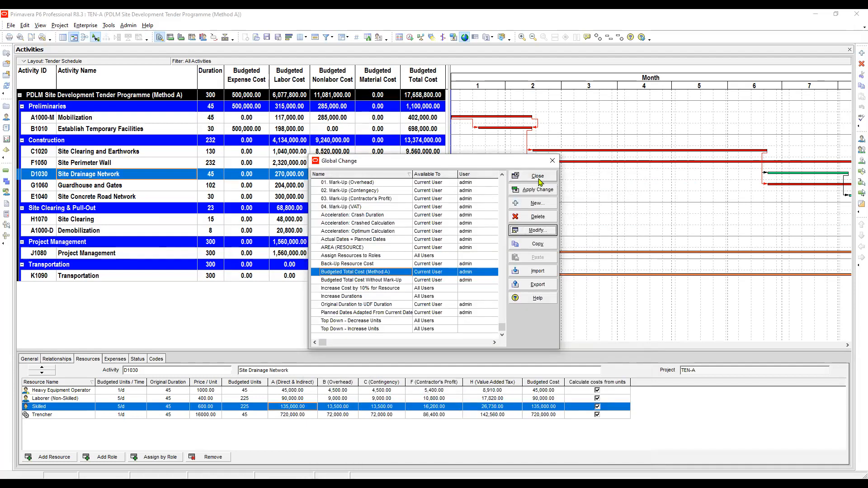
pyautogui.click(540, 179)
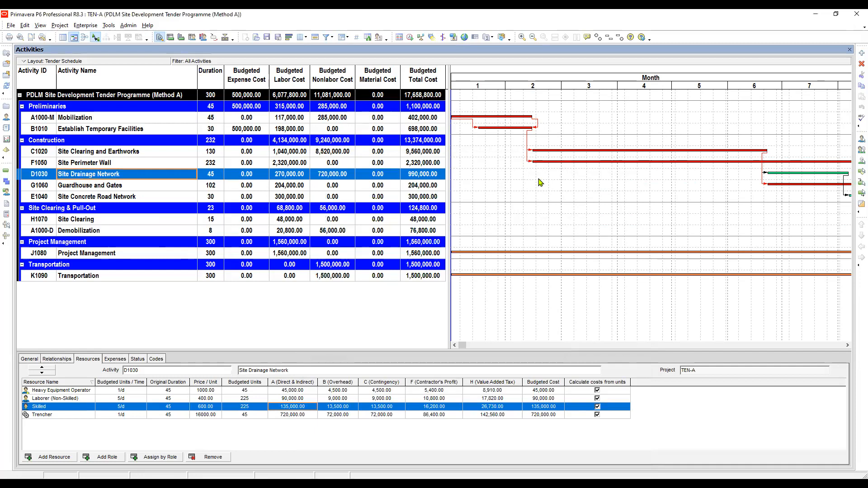
# Inspect the A–H cost fields and budgeted cost of the resource assignments for D1030 and A1000-M
pyautogui.click(548, 391)
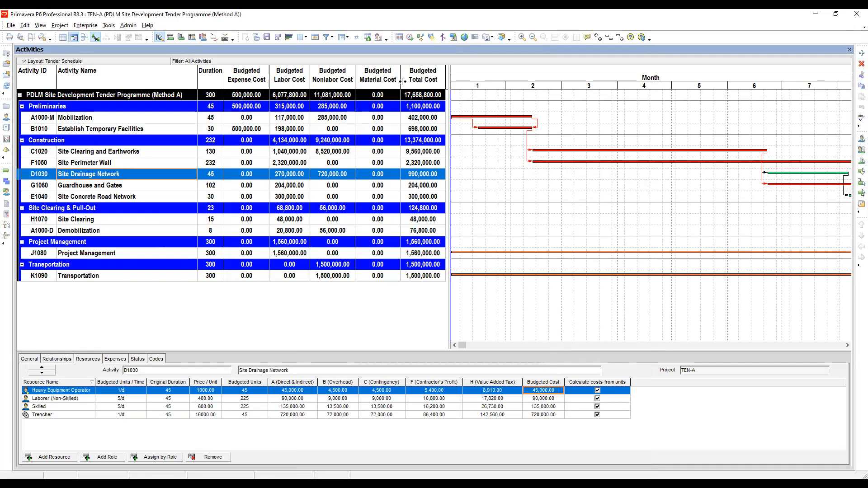
pyautogui.click(425, 107)
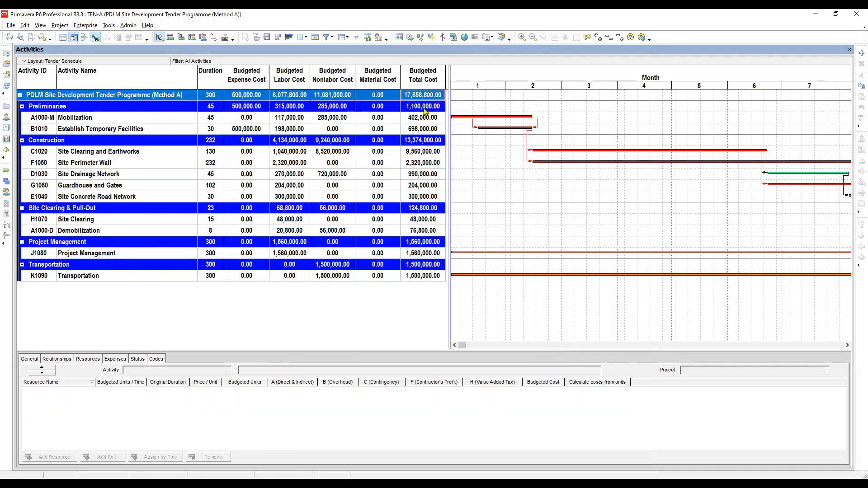
pyautogui.click(422, 118)
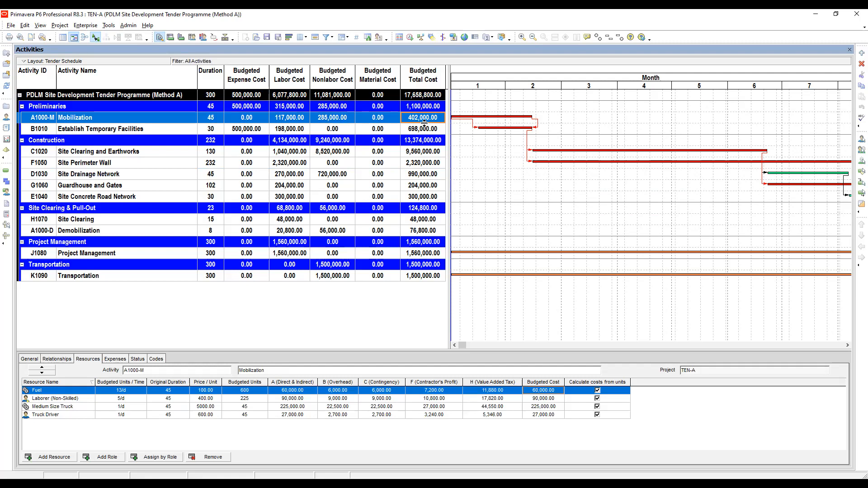
# Reopen the Budgeted Total Cost (Method A) global change for modification and enlarge its dialog
pyautogui.click(465, 37)
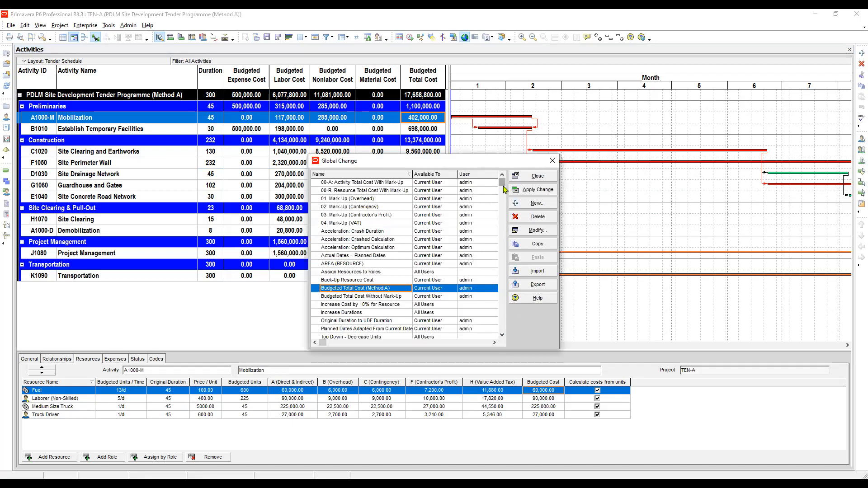
pyautogui.moveTo(503, 185); pyautogui.dragTo(507, 330)
pyautogui.click(357, 280)
pyautogui.click(368, 273)
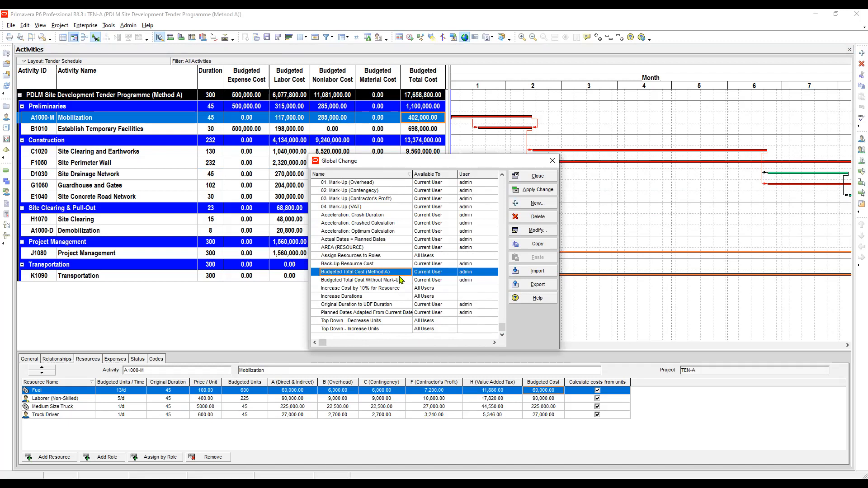
pyautogui.click(534, 230)
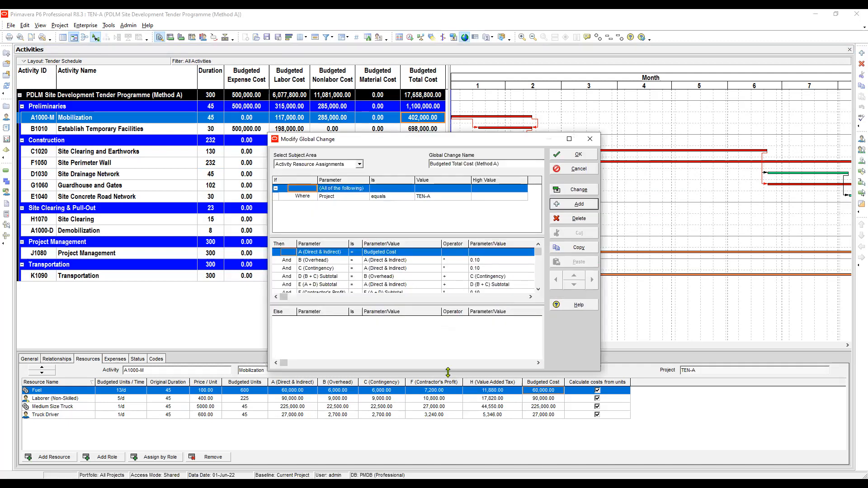
pyautogui.moveTo(447, 372); pyautogui.dragTo(447, 471)
# Review the global change's action statements from A (Direct & Indirect) to H (Value Added Tax)
pyautogui.click(319, 342)
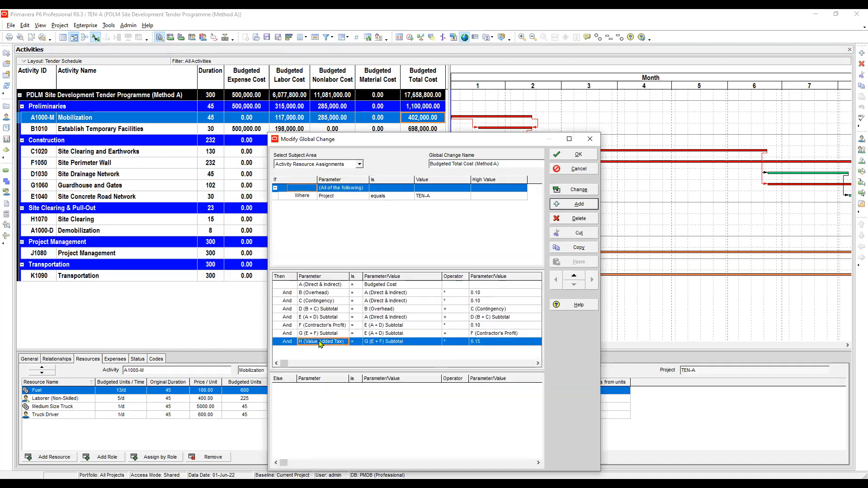
pyautogui.click(329, 287)
pyautogui.click(329, 295)
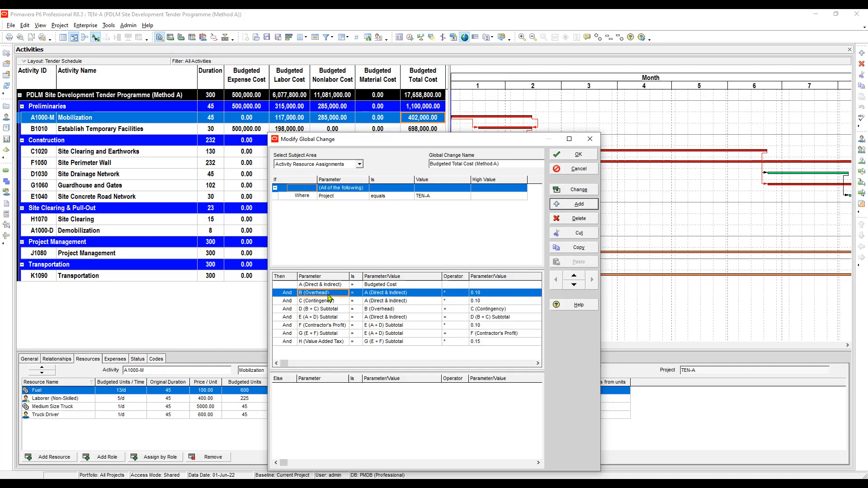
pyautogui.click(461, 328)
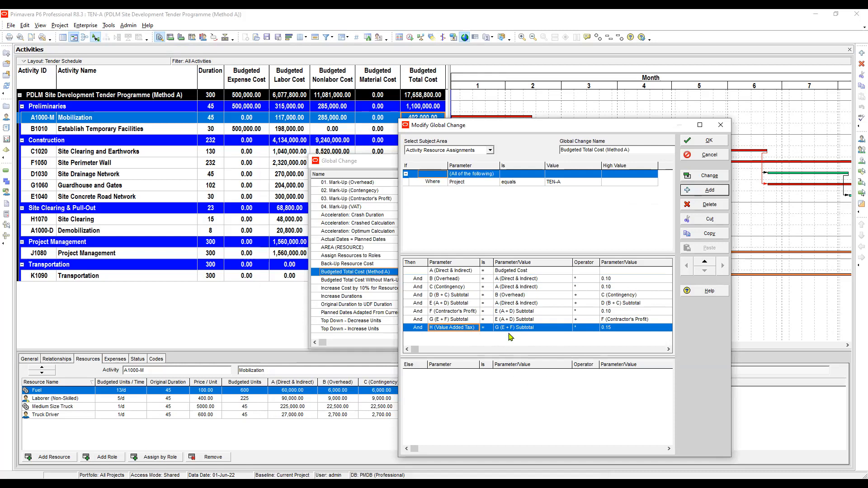
pyautogui.click(523, 321)
pyautogui.click(526, 328)
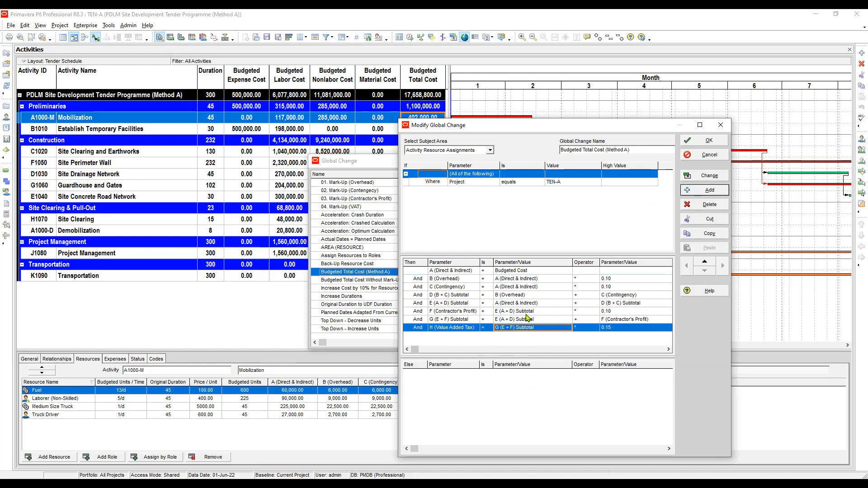
pyautogui.click(521, 320)
pyautogui.click(516, 329)
pyautogui.moveTo(555, 129); pyautogui.dragTo(438, 102)
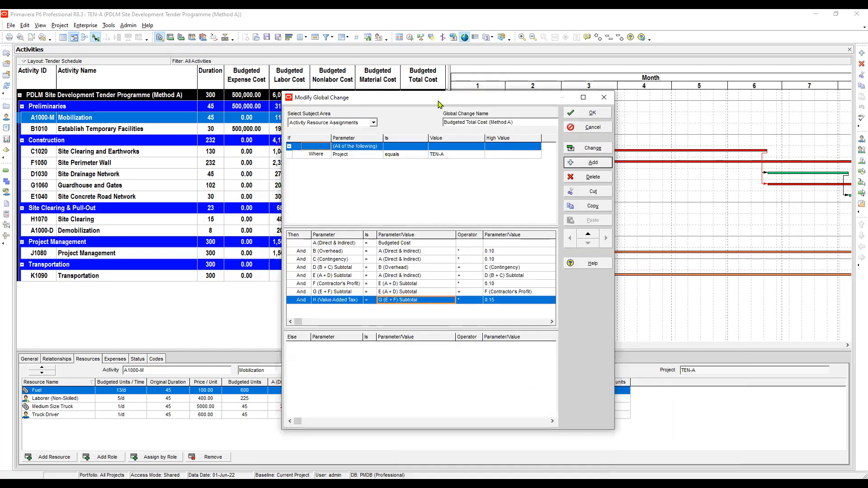
pyautogui.click(415, 244)
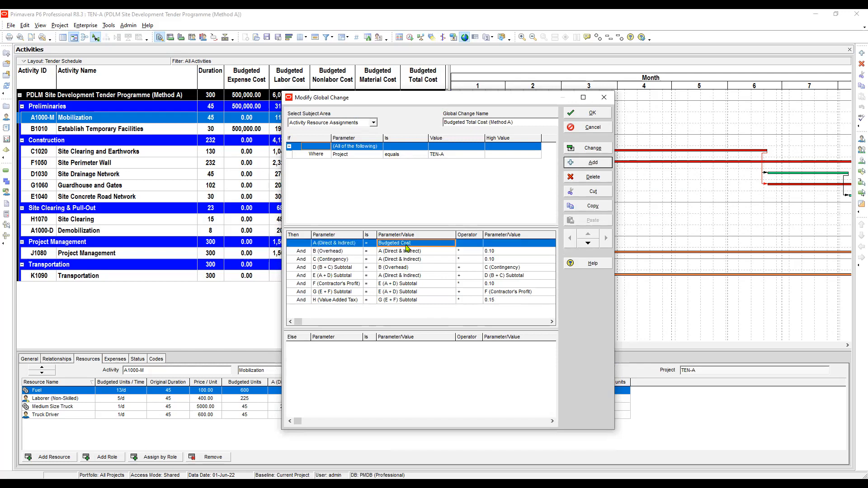
pyautogui.click(403, 252)
pyautogui.click(416, 243)
pyautogui.click(404, 300)
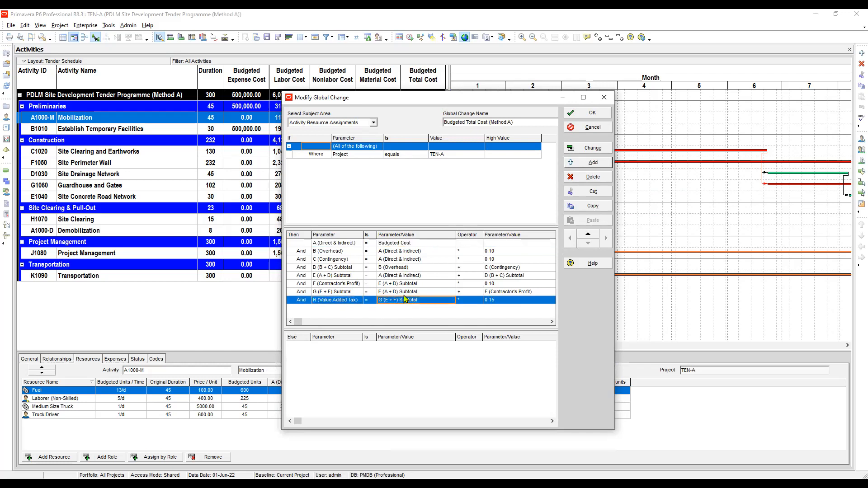
pyautogui.click(344, 294)
pyautogui.click(343, 301)
# Add an action statement setting Budgeted Cost to G (E + F) Subtotal plus H (Value Added Tax)
pyautogui.click(592, 164)
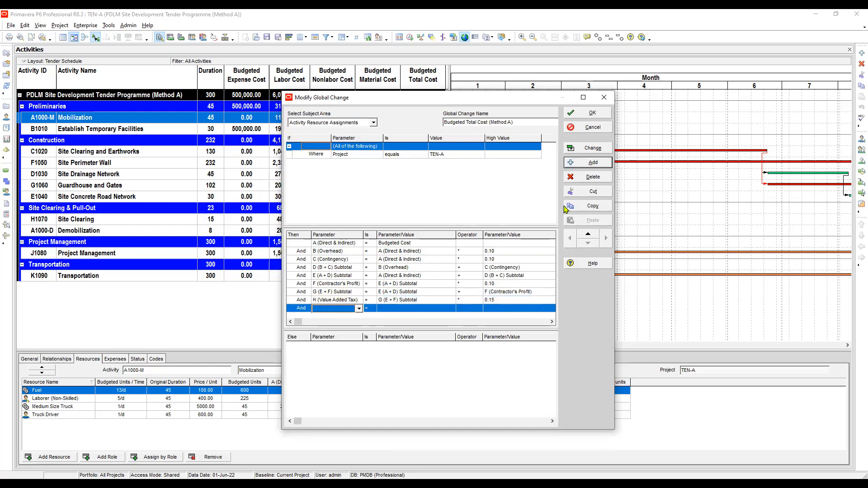
pyautogui.click(337, 310)
pyautogui.press('b')
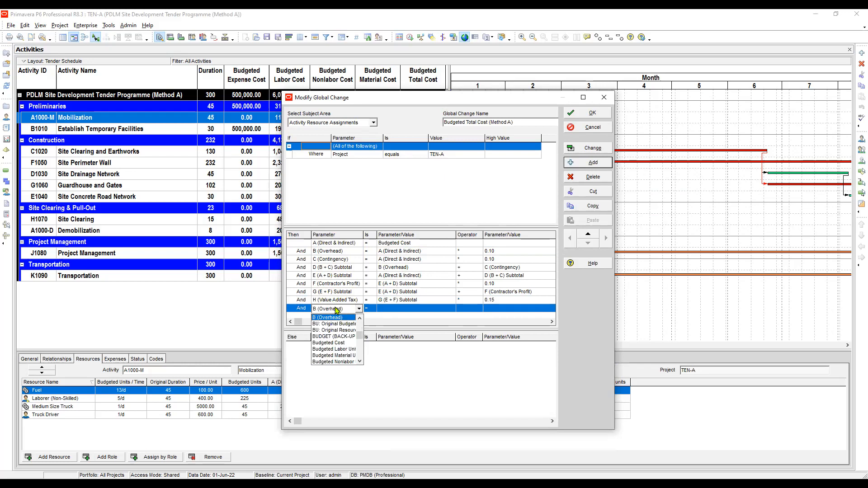
pyautogui.click(337, 343)
pyautogui.click(407, 308)
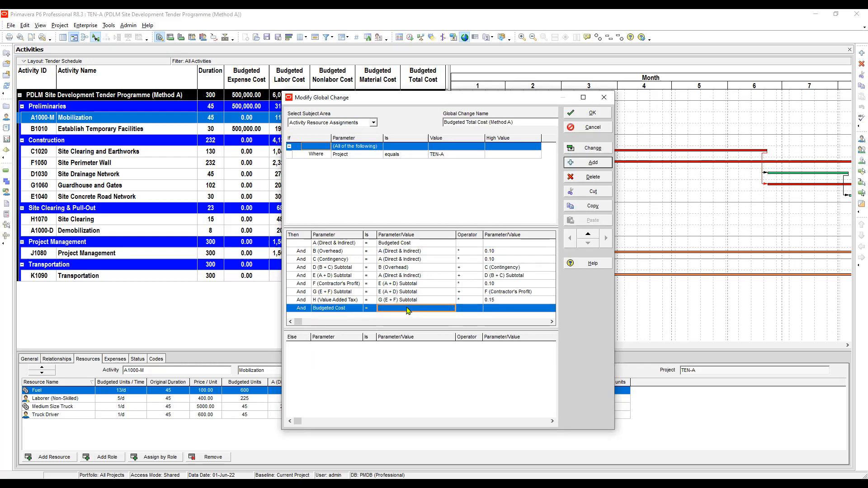
pyautogui.click(409, 310)
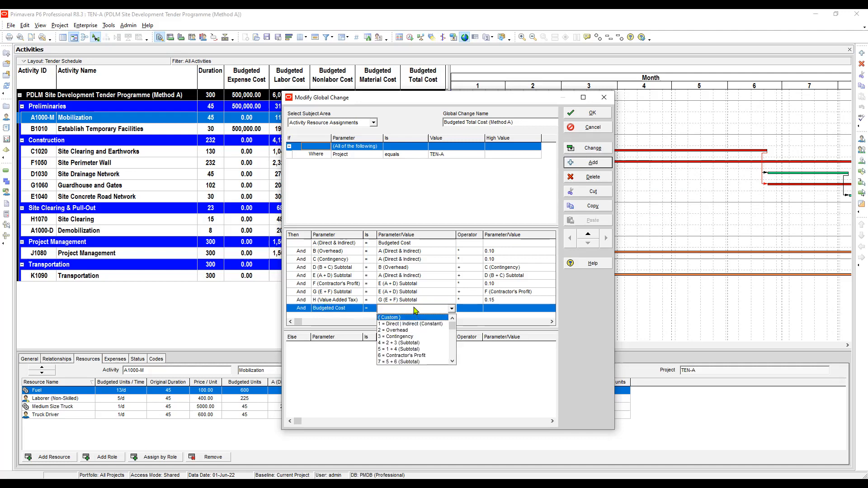
pyautogui.scroll(-5, 398, 322)
pyautogui.click(394, 324)
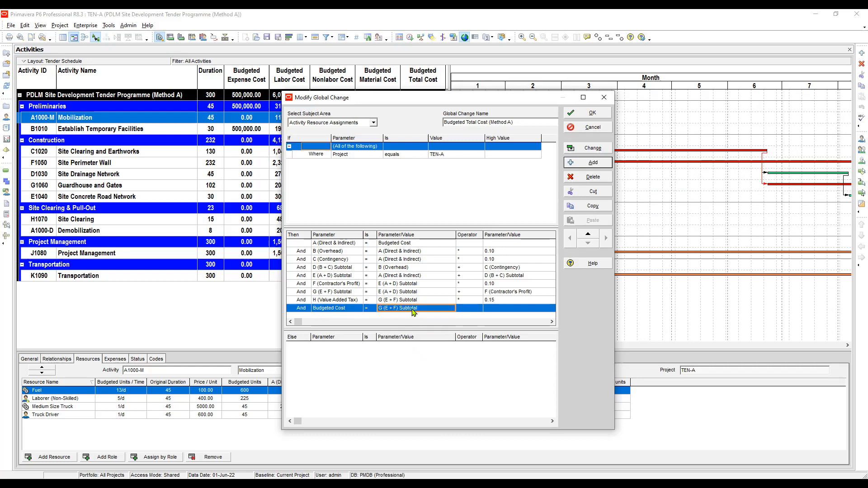
pyautogui.click(470, 310)
pyautogui.click(473, 310)
pyautogui.click(519, 310)
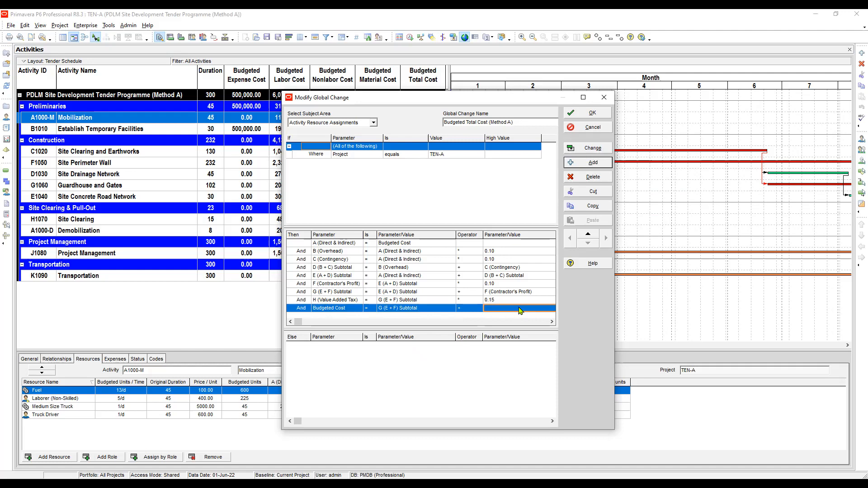
pyautogui.click(519, 309)
pyautogui.press('h')
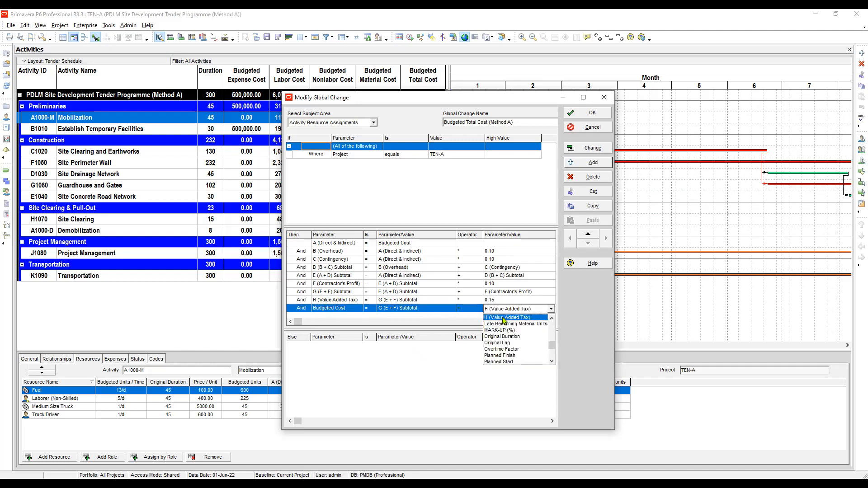
pyautogui.click(501, 318)
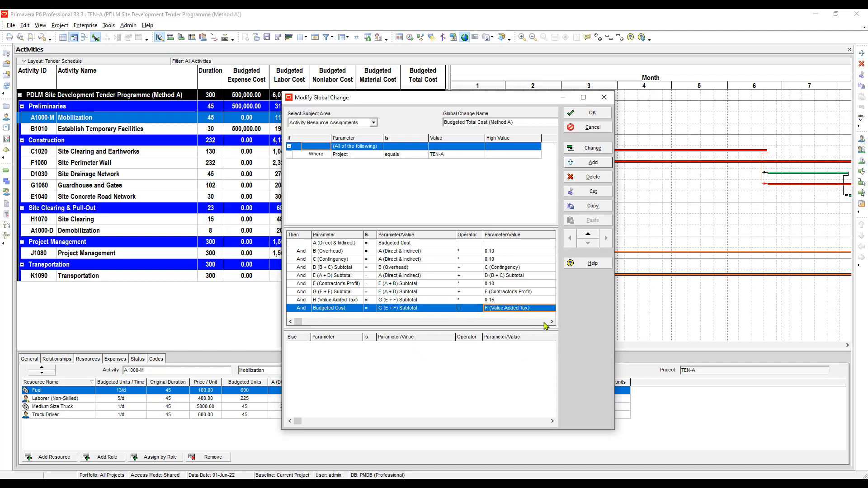
# Check the action statements, including the new Budgeted Cost statement, against the earlier ones
pyautogui.click(410, 300)
pyautogui.click(397, 309)
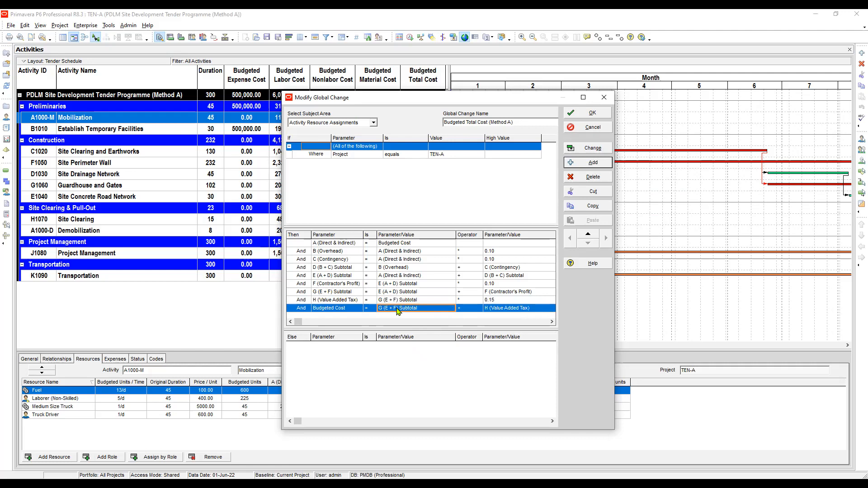
pyautogui.click(343, 301)
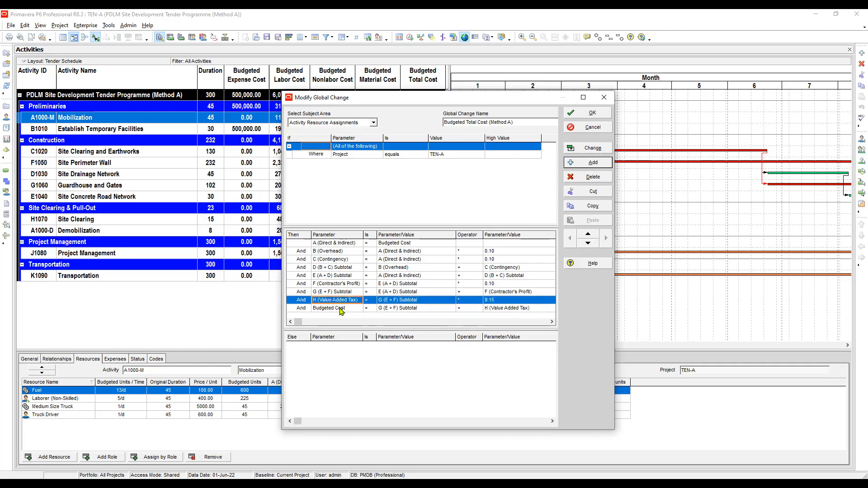
pyautogui.click(343, 309)
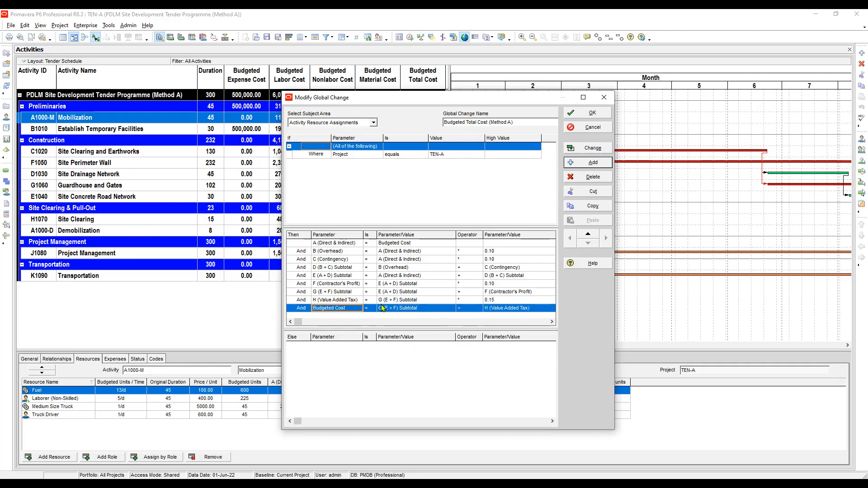
pyautogui.click(393, 308)
pyautogui.click(340, 309)
pyautogui.click(410, 245)
pyautogui.click(349, 310)
pyautogui.click(399, 244)
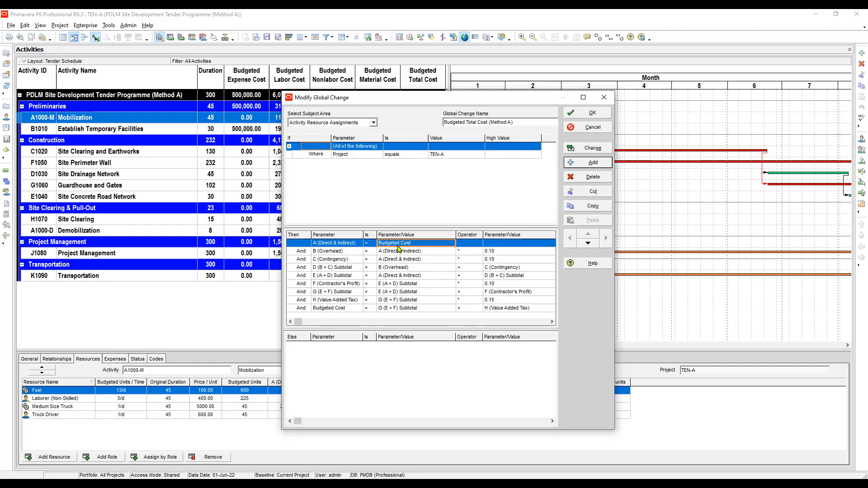
pyautogui.click(333, 253)
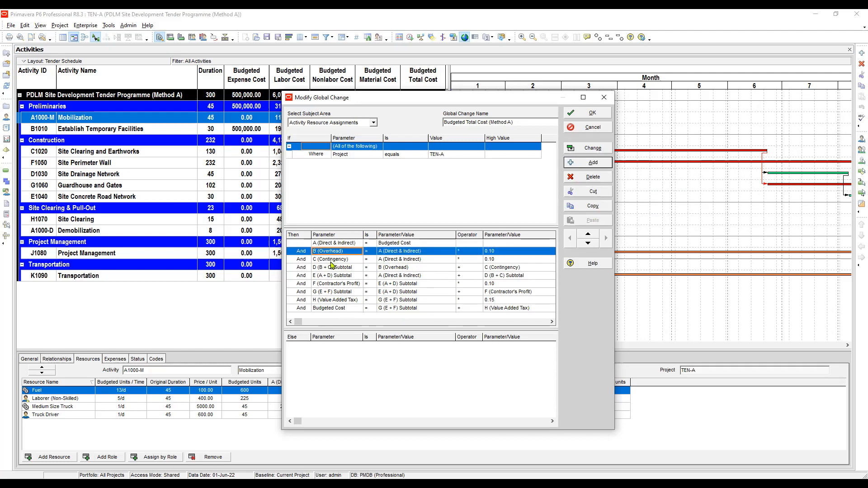
pyautogui.click(331, 261)
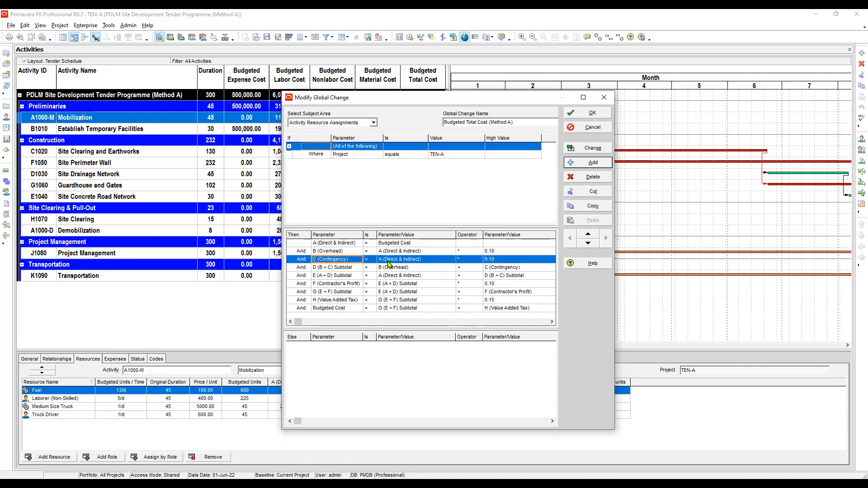
pyautogui.click(406, 308)
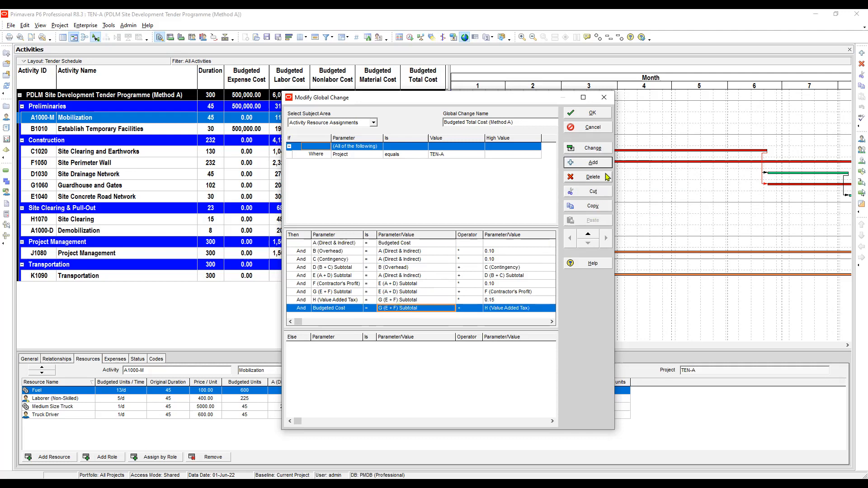
pyautogui.click(595, 151)
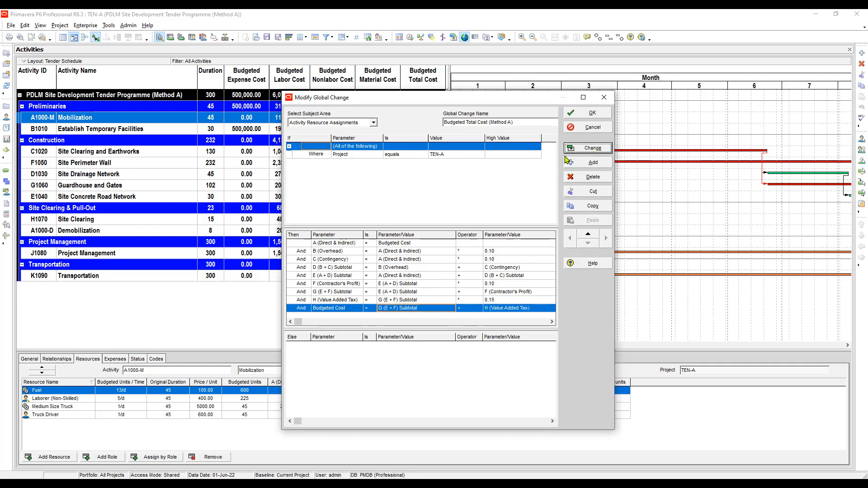
# Apply and commit the Budgeted Total Cost (Method A) global change without saving the log file, then close the Global Change list
pyautogui.click(416, 279)
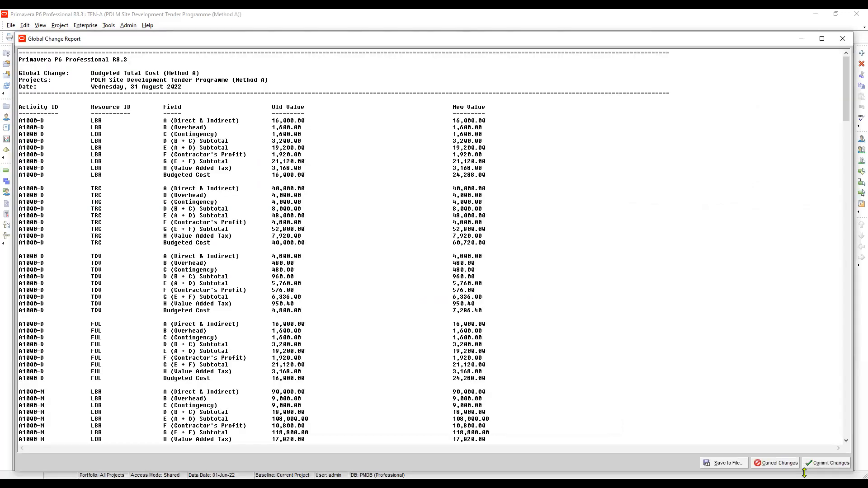
pyautogui.click(806, 467)
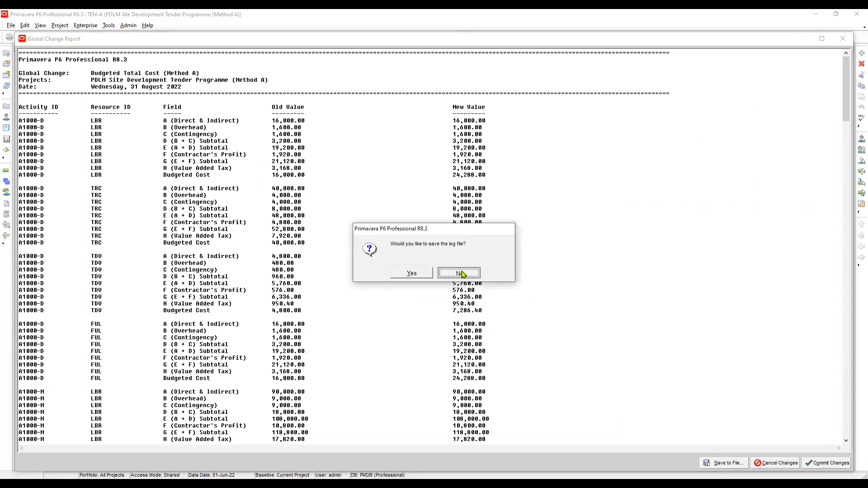
pyautogui.click(462, 274)
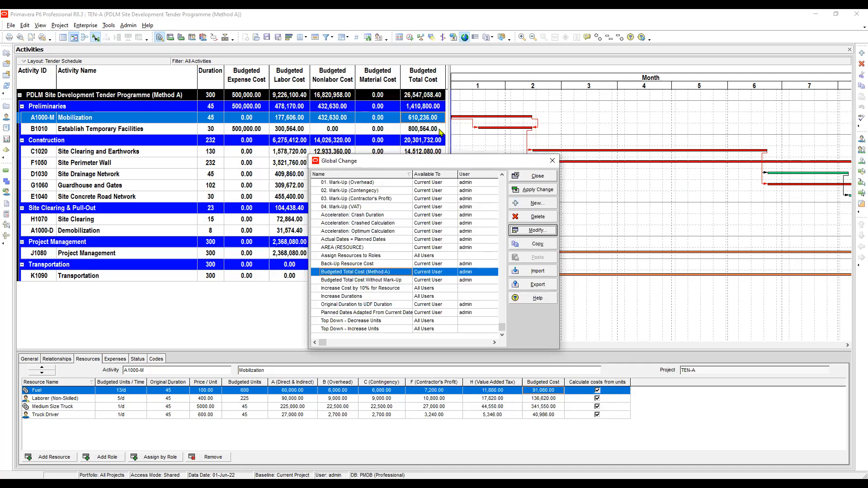
pyautogui.click(538, 178)
pyautogui.click(426, 96)
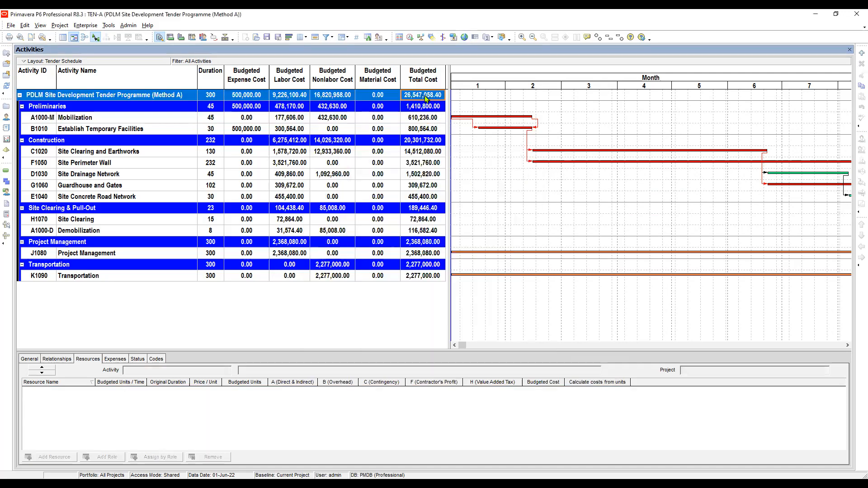
# Review each activity's budgeted total cost and its resource assignments' A–H and Budgeted Cost values
pyautogui.click(417, 120)
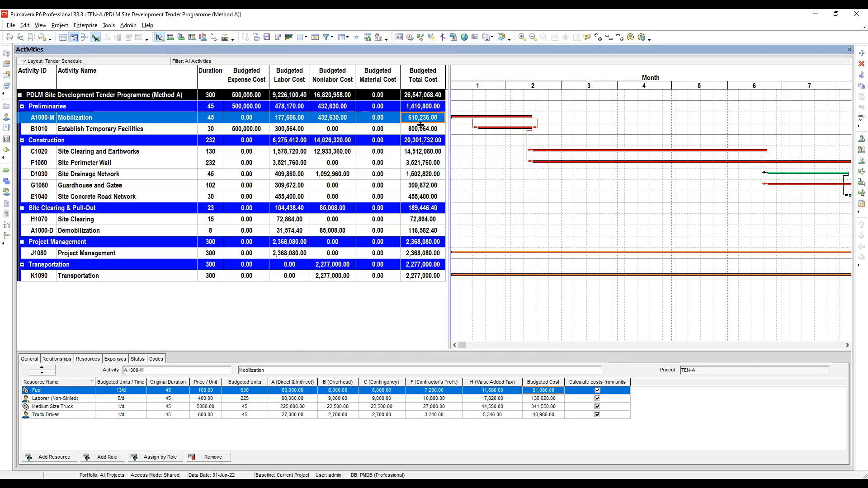
pyautogui.moveTo(420, 124); pyautogui.dragTo(420, 124)
pyautogui.click(421, 131)
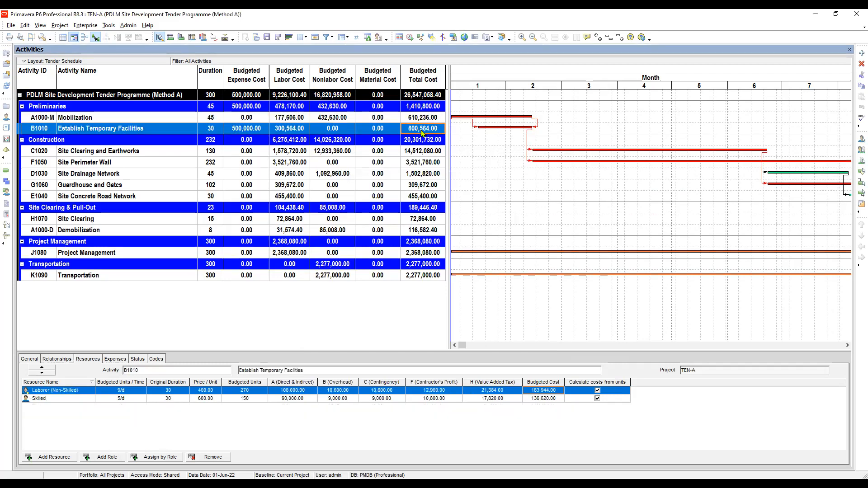
pyautogui.click(416, 153)
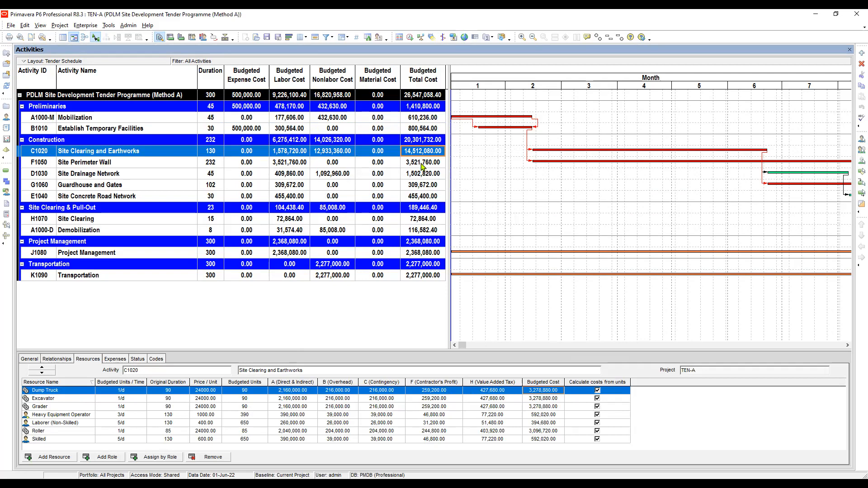
pyautogui.click(421, 166)
pyautogui.click(420, 178)
pyautogui.click(421, 185)
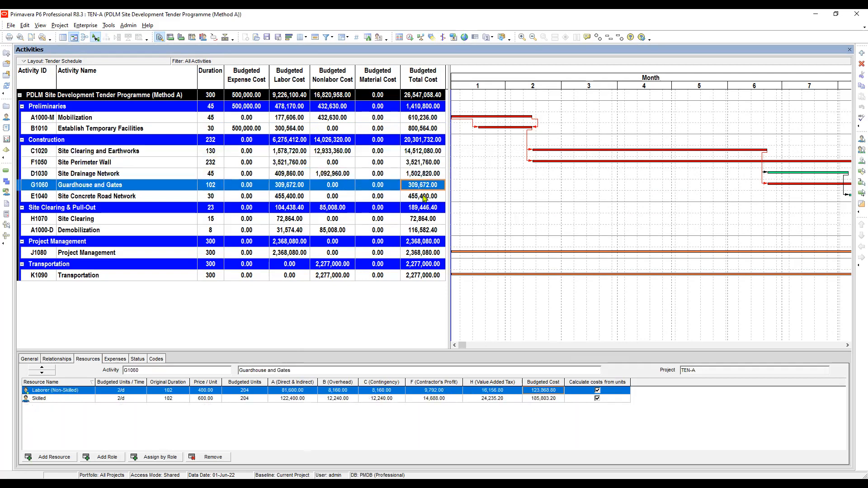
pyautogui.click(423, 197)
pyautogui.click(416, 217)
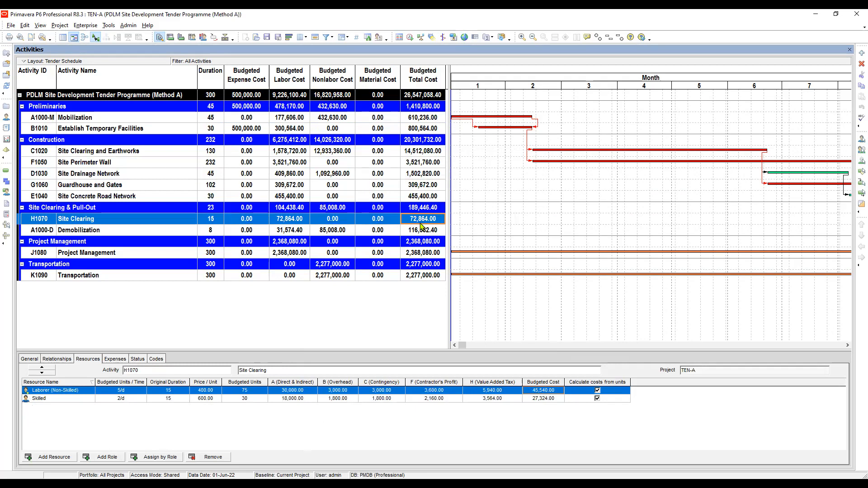
pyautogui.click(426, 234)
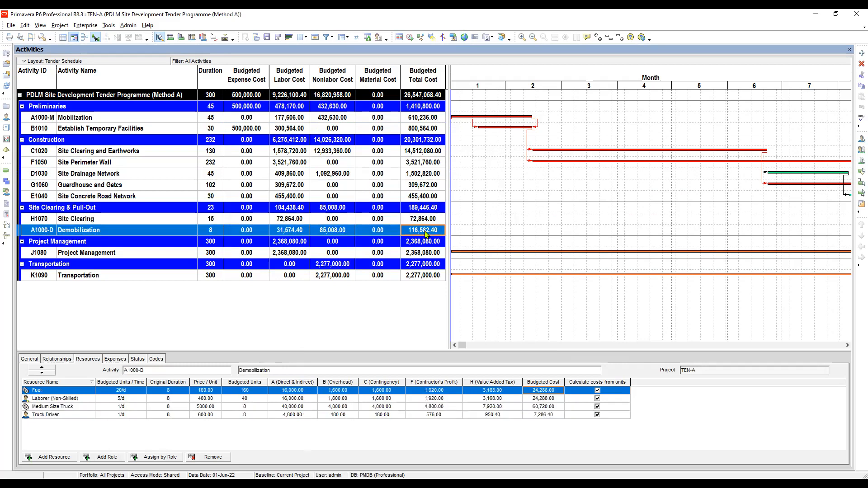
pyautogui.click(428, 220)
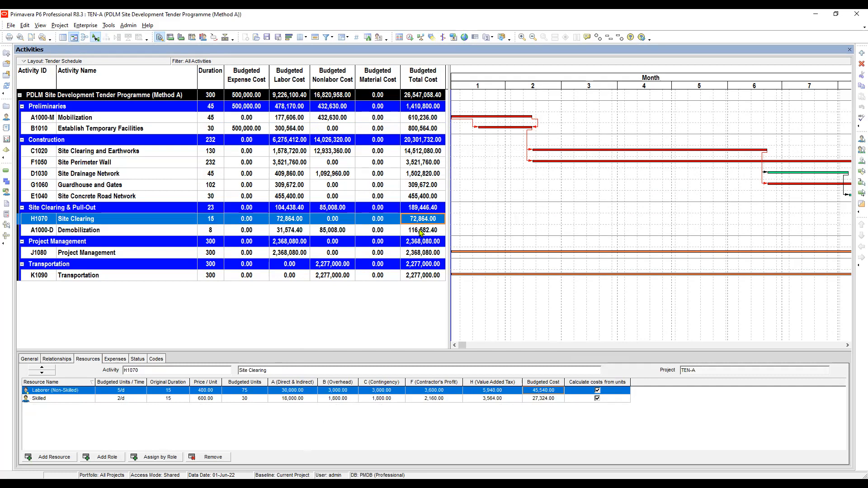
pyautogui.click(420, 232)
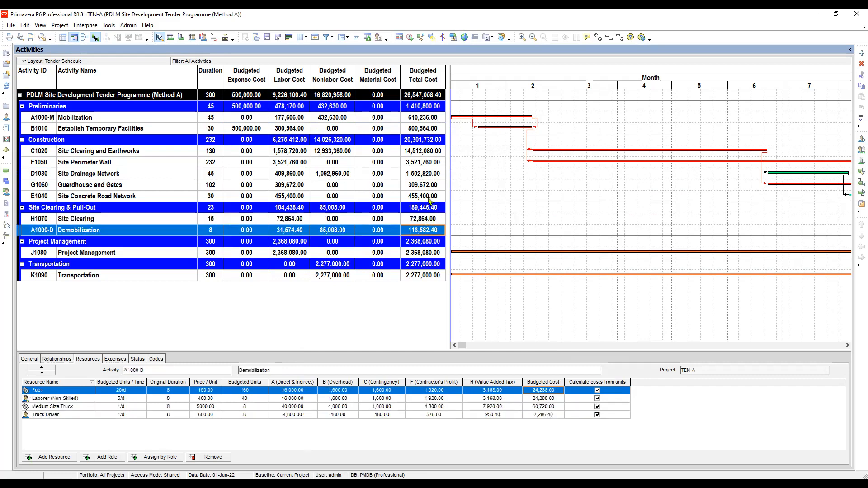
pyautogui.click(423, 254)
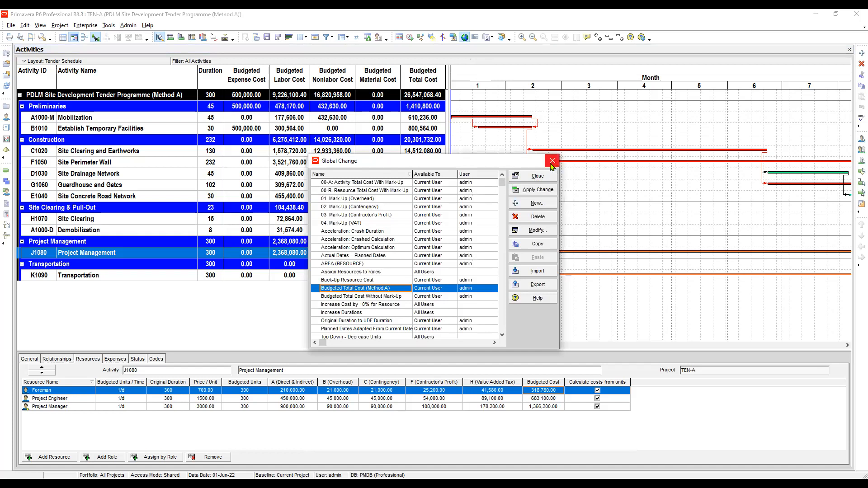
# Reopen the Budgeted Total Cost (Method A) global change to recheck its action statements, then close it without changes
pyautogui.click(534, 230)
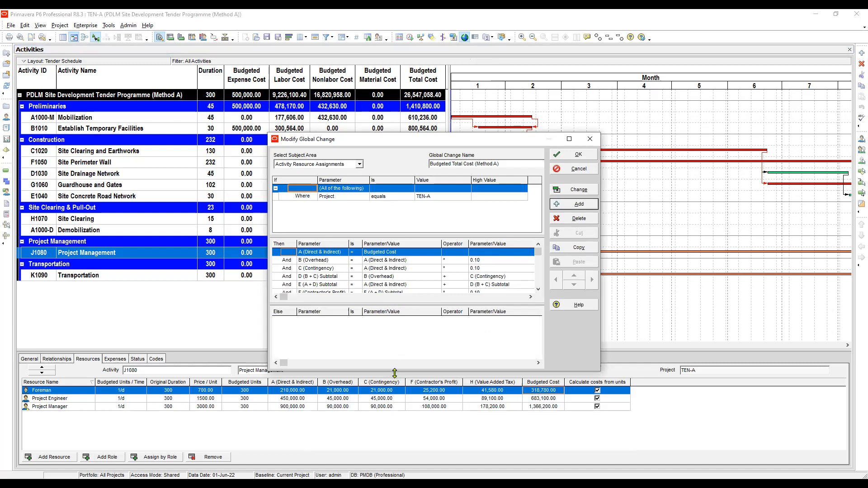
pyautogui.moveTo(395, 374); pyautogui.dragTo(389, 479)
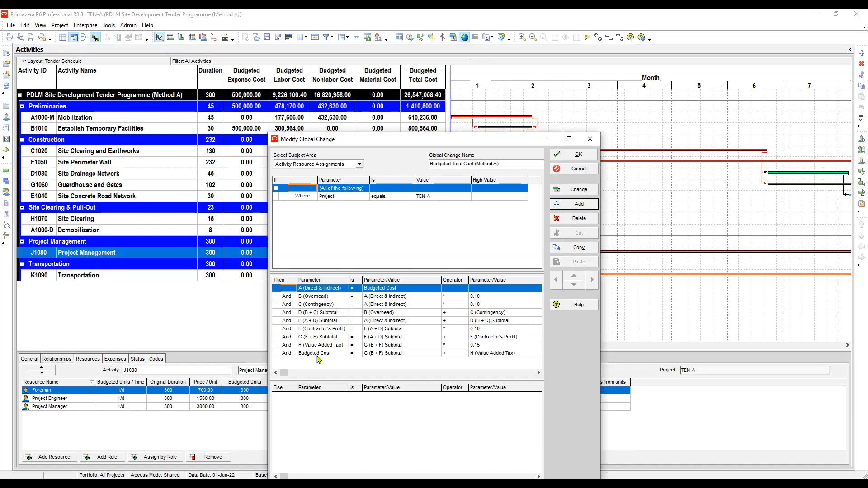
pyautogui.click(320, 355)
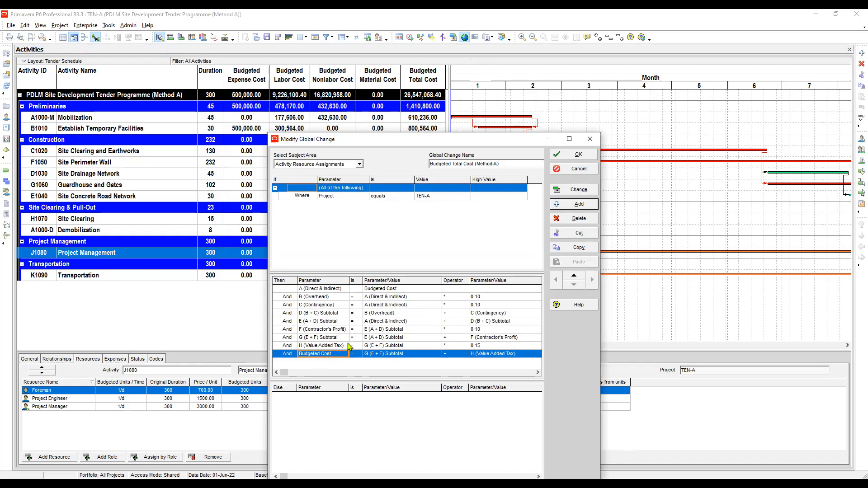
pyautogui.click(387, 289)
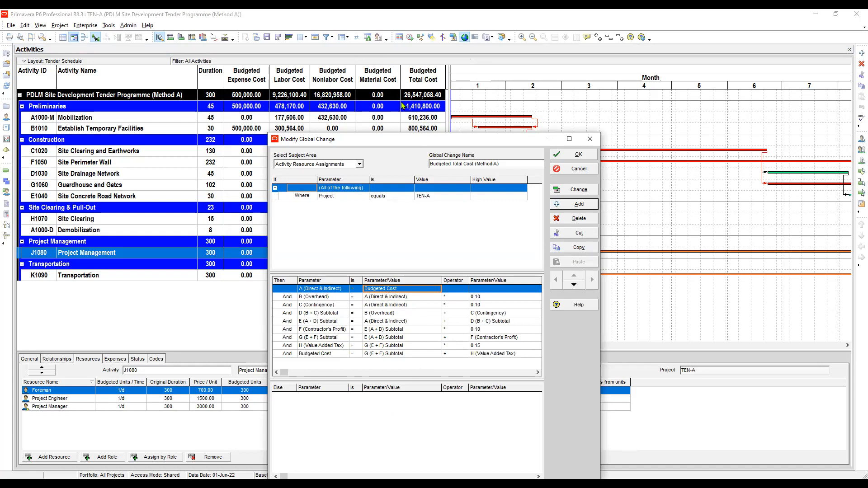
pyautogui.click(384, 299)
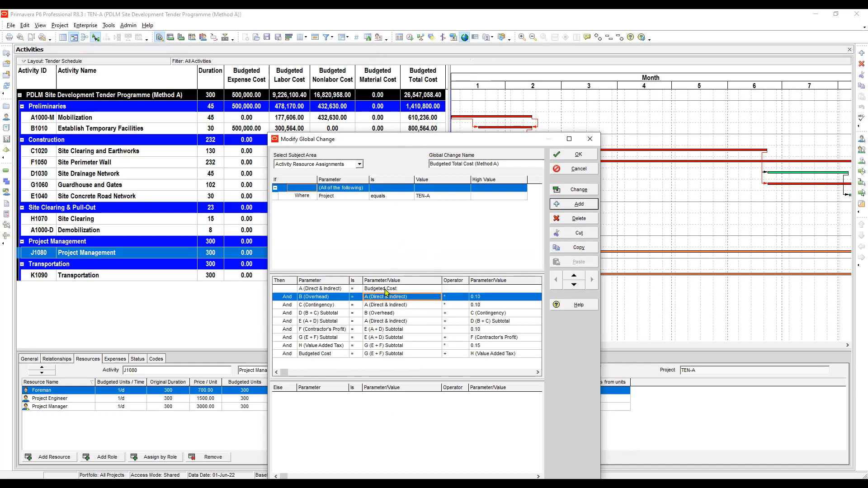
pyautogui.click(388, 289)
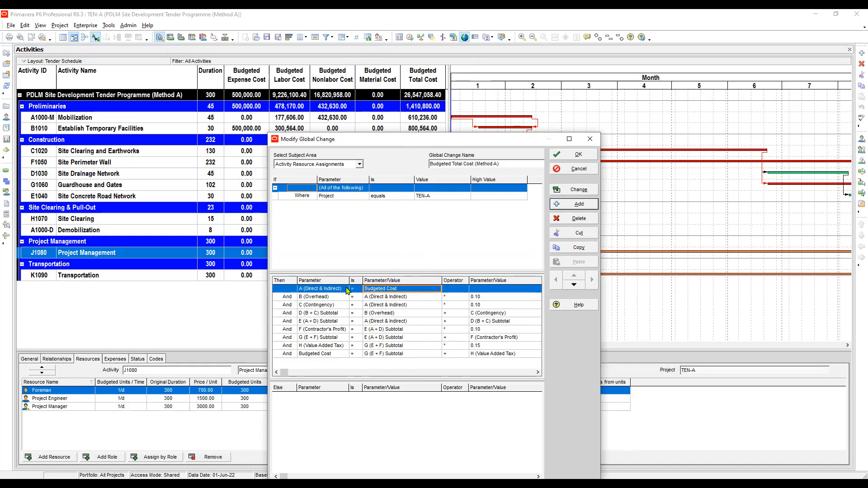
pyautogui.click(331, 290)
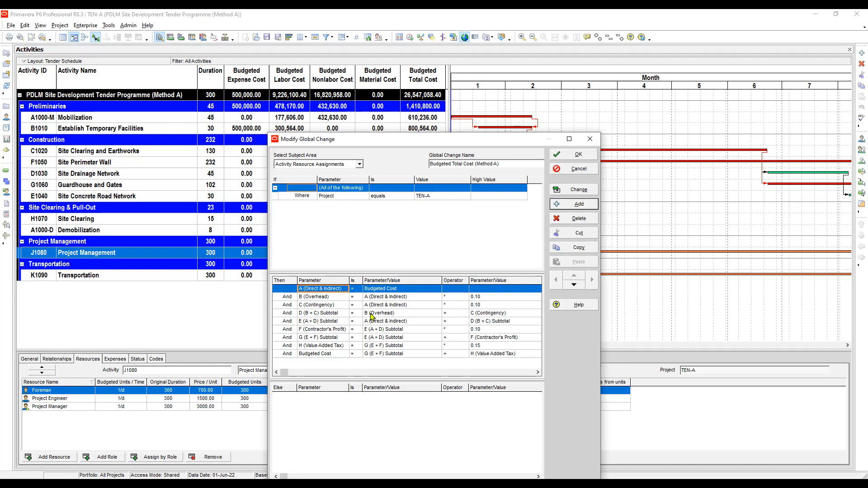
pyautogui.click(392, 298)
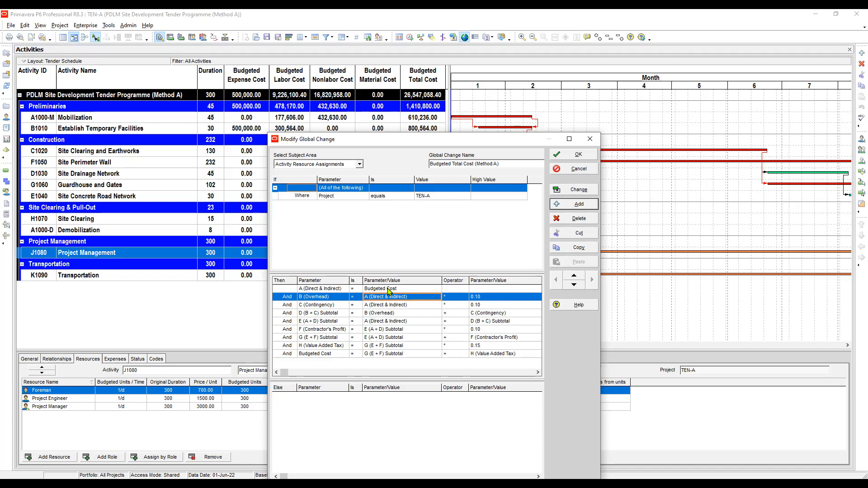
pyautogui.click(387, 290)
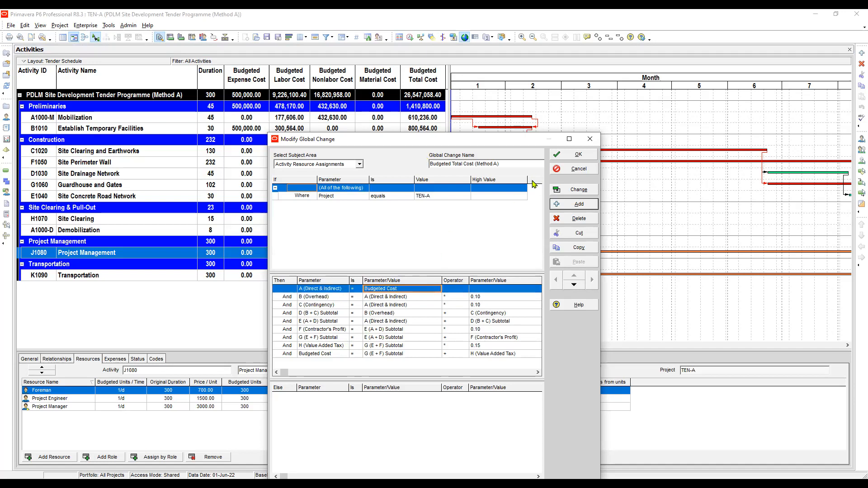
pyautogui.click(592, 142)
pyautogui.click(536, 180)
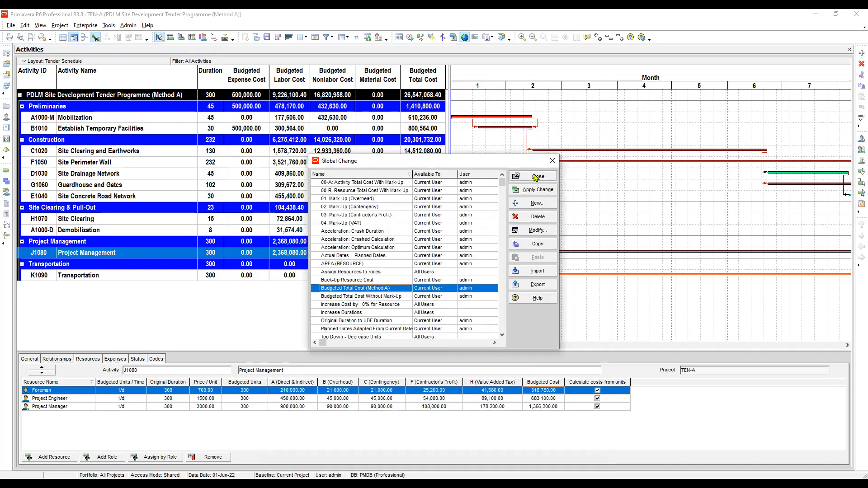
pyautogui.click(536, 177)
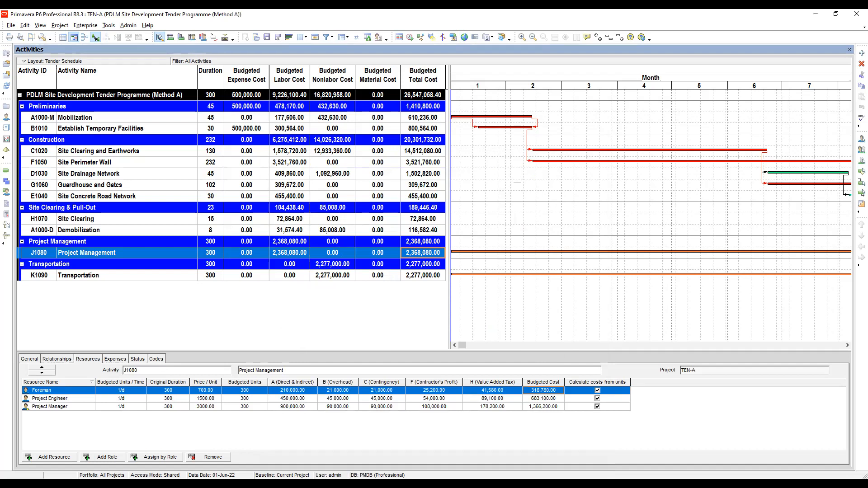
# Examine the Mobilization activity's resource assignment values from A (Direct & Indirect) through Budgeted Cost
pyautogui.hotkey('alt', 'Tab')
pyautogui.click(242, 96)
pyautogui.click(246, 107)
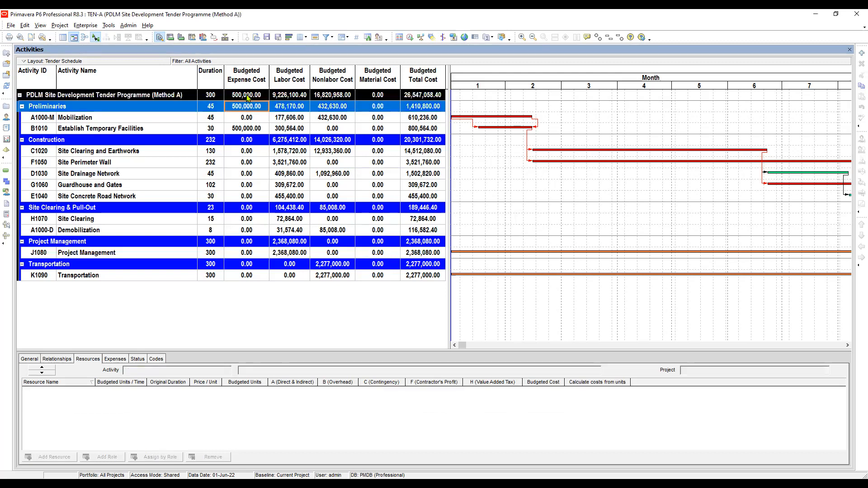
pyautogui.click(247, 96)
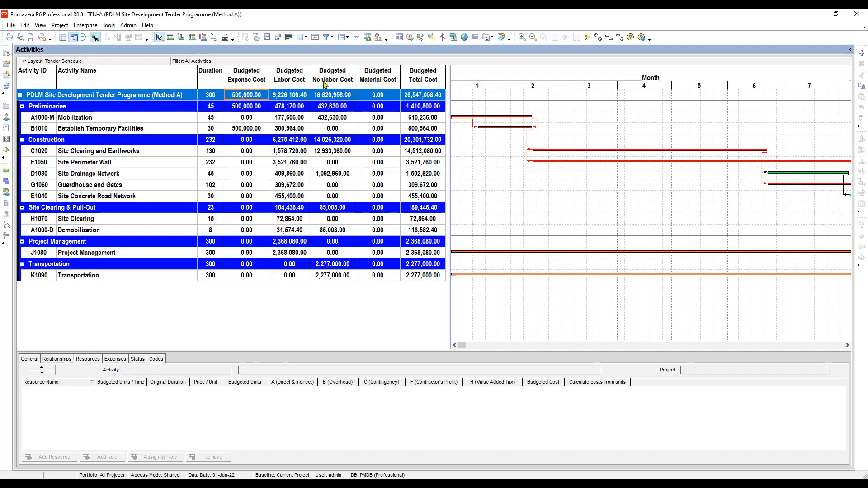
pyautogui.click(428, 118)
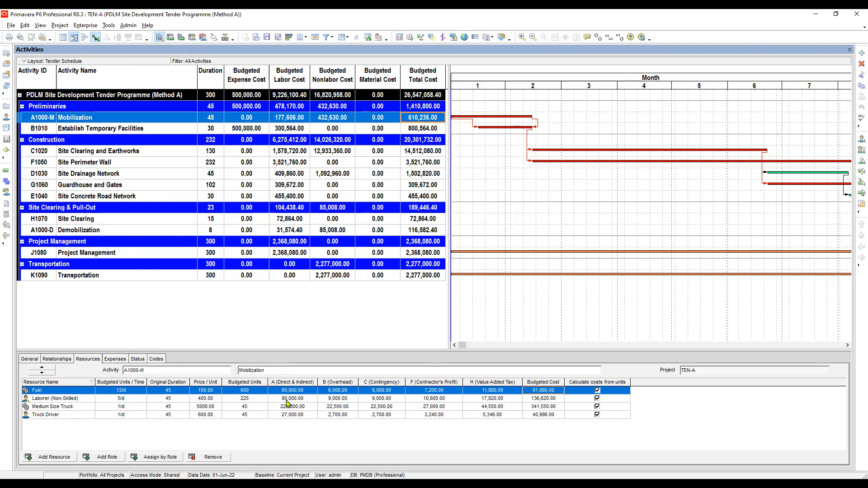
pyautogui.click(298, 393)
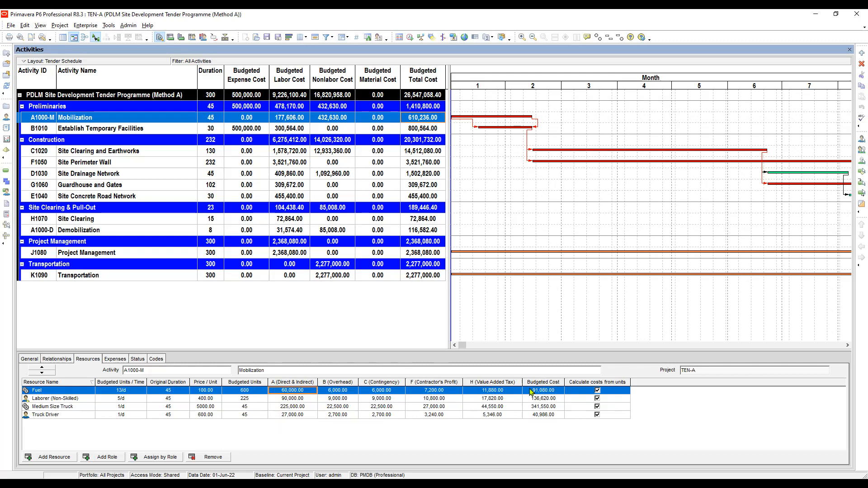
pyautogui.click(293, 397)
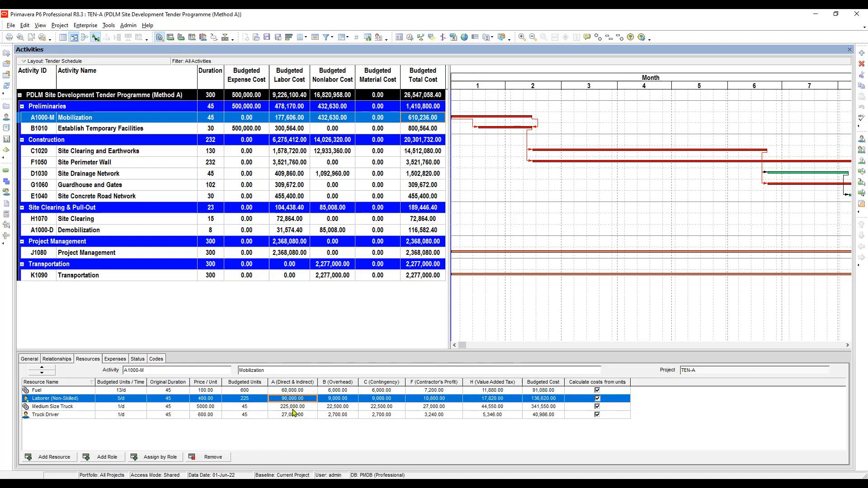
pyautogui.click(293, 409)
pyautogui.click(303, 415)
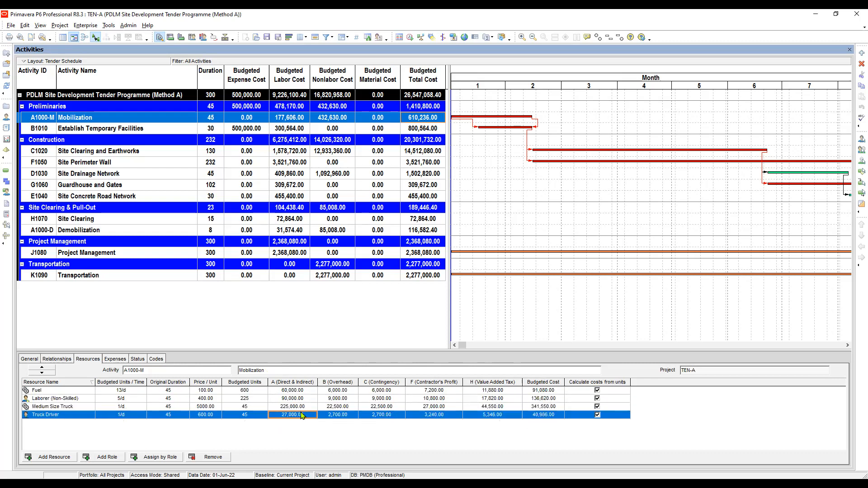
pyautogui.click(337, 391)
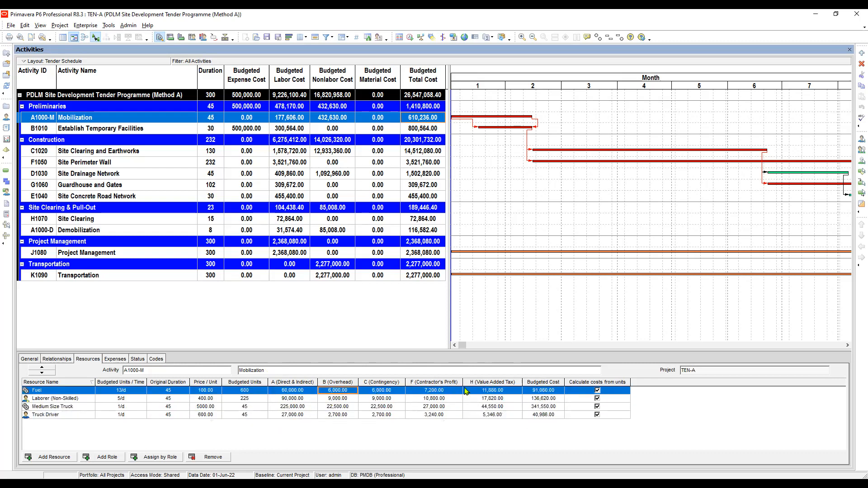
pyautogui.click(547, 402)
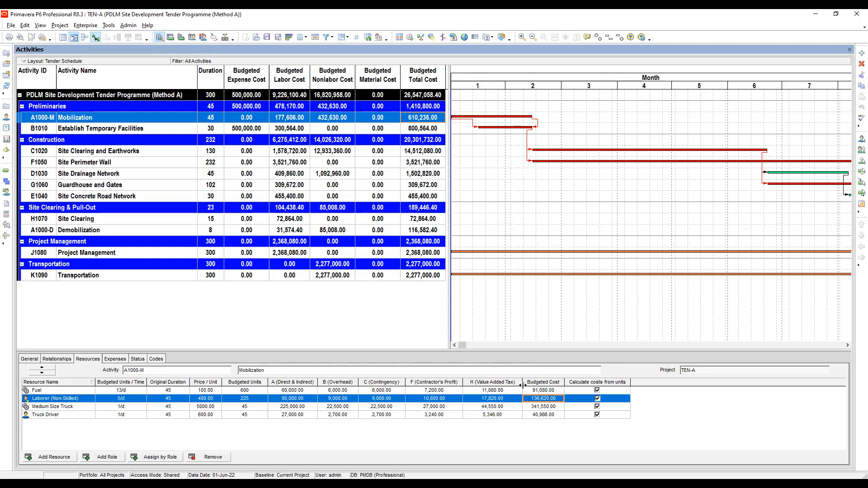
pyautogui.click(295, 391)
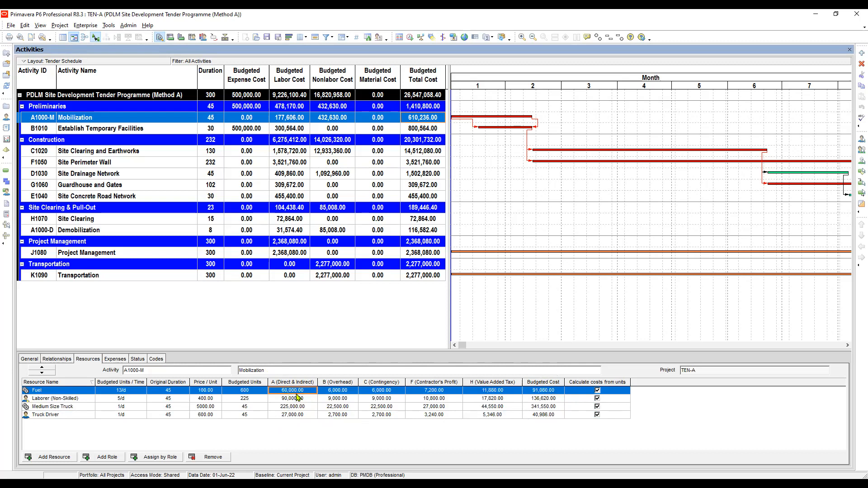
pyautogui.click(292, 400)
pyautogui.click(293, 390)
pyautogui.click(544, 391)
pyautogui.click(547, 400)
pyautogui.click(547, 399)
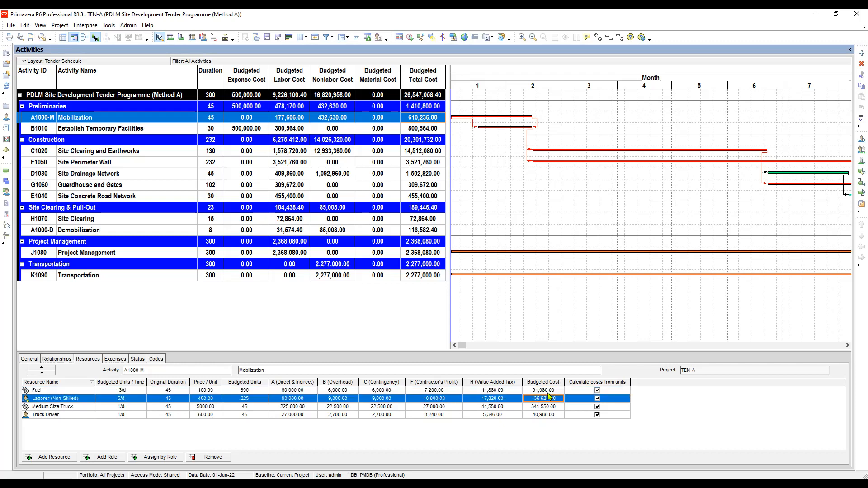
pyautogui.click(294, 407)
pyautogui.click(294, 415)
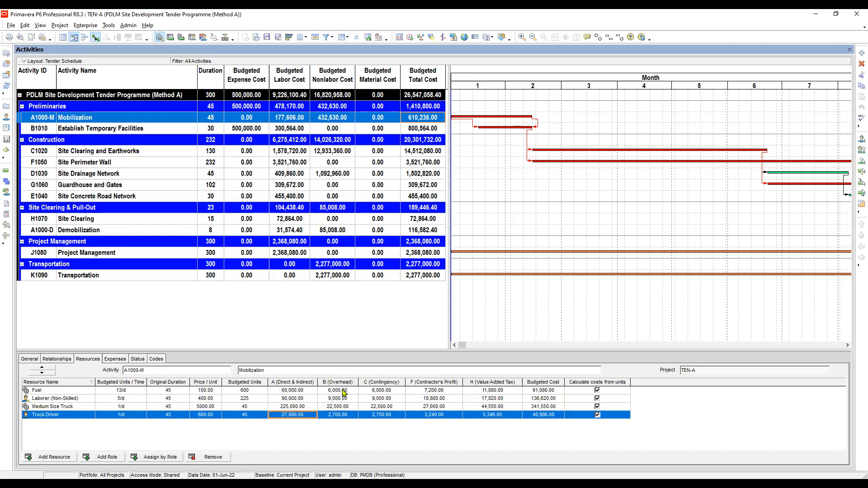
pyautogui.click(343, 392)
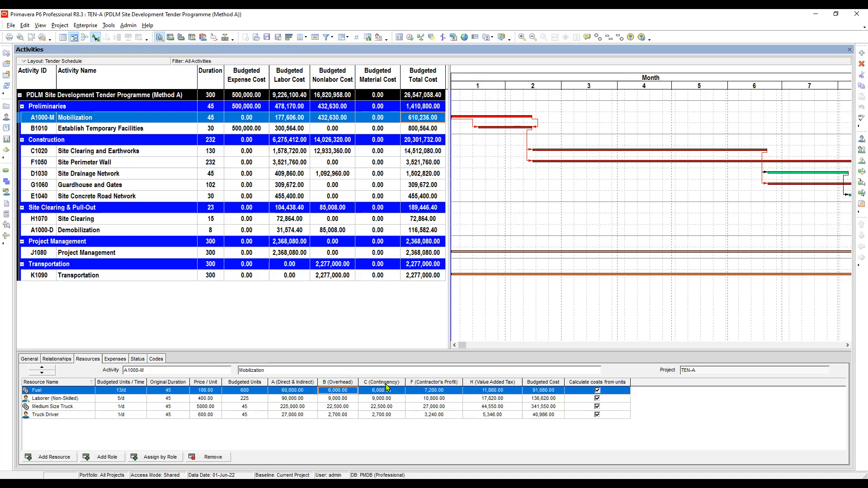
pyautogui.click(397, 392)
pyautogui.click(437, 398)
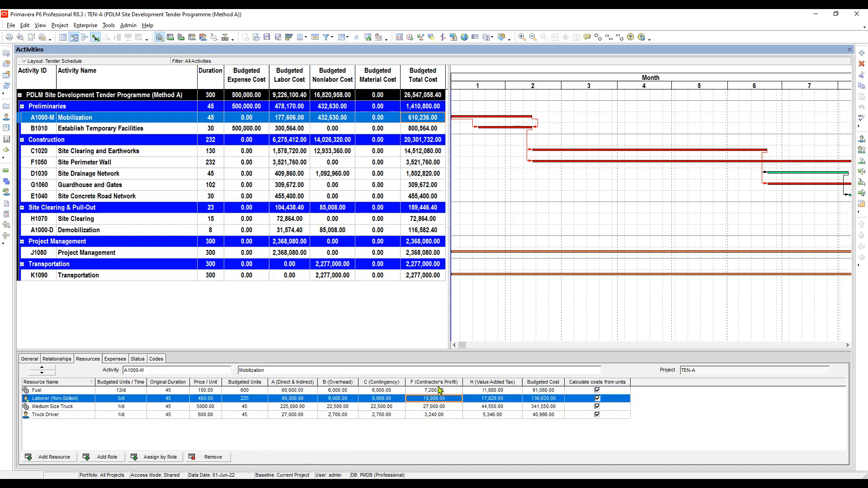
pyautogui.click(439, 390)
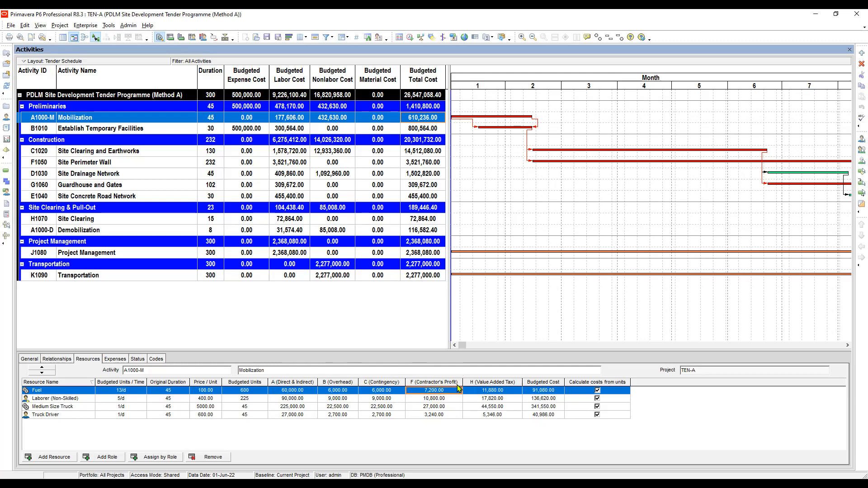
# Check the Mobilization assignments' value added tax and budgeted cost figures for the Fuel and Laborer resources
pyautogui.click(501, 392)
pyautogui.click(546, 391)
pyautogui.click(537, 400)
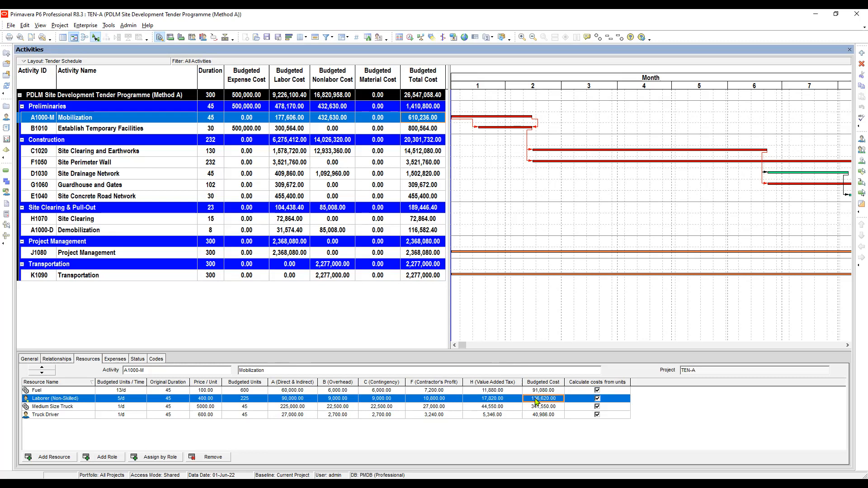
# Review the resource assignments of Site Clearing and Earthworks, Site Perimeter Wall and Site Drainage Network
pyautogui.click(421, 154)
pyautogui.click(426, 165)
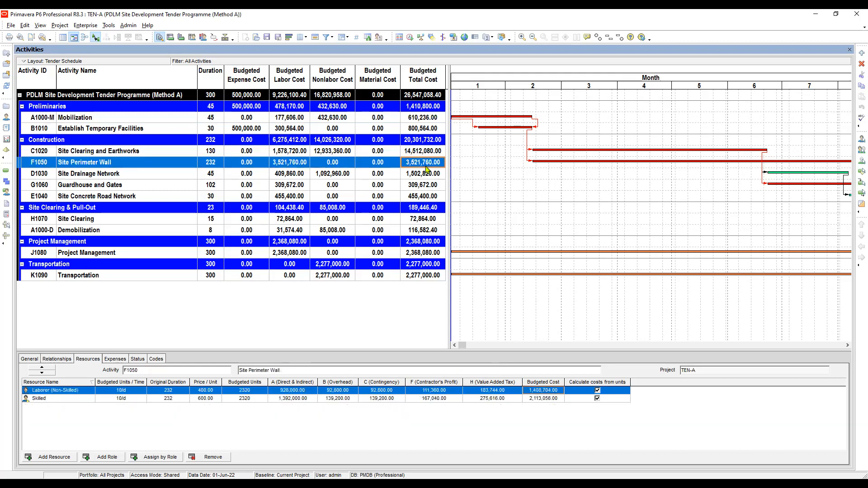
pyautogui.click(427, 174)
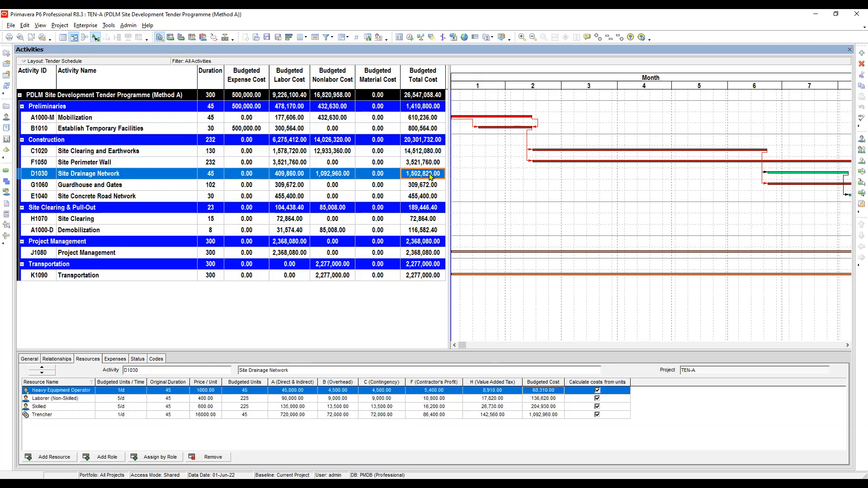
pyautogui.click(431, 155)
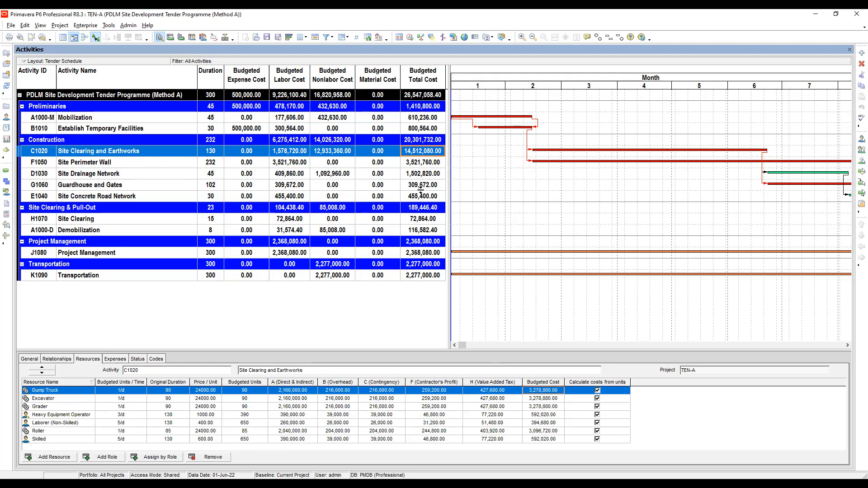
pyautogui.click(425, 163)
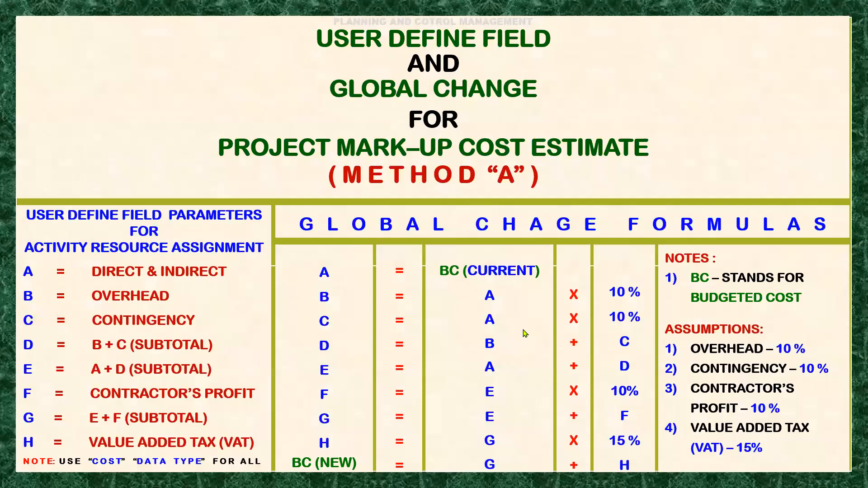
pyautogui.click(523, 330)
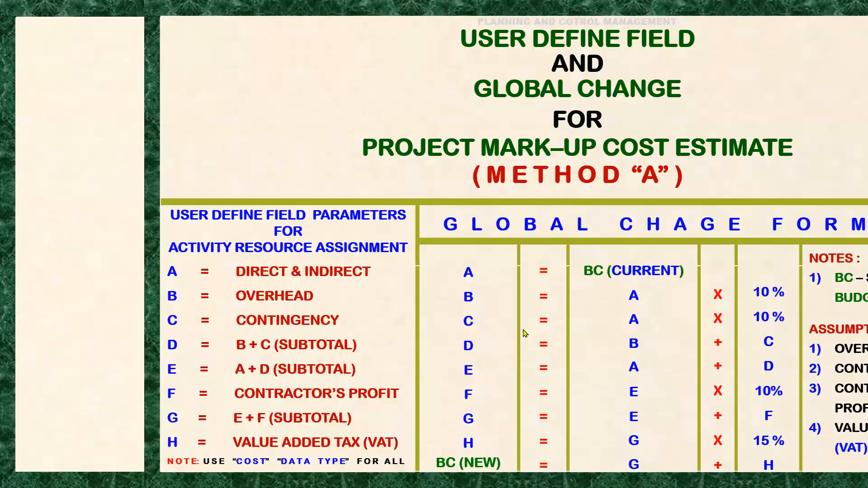